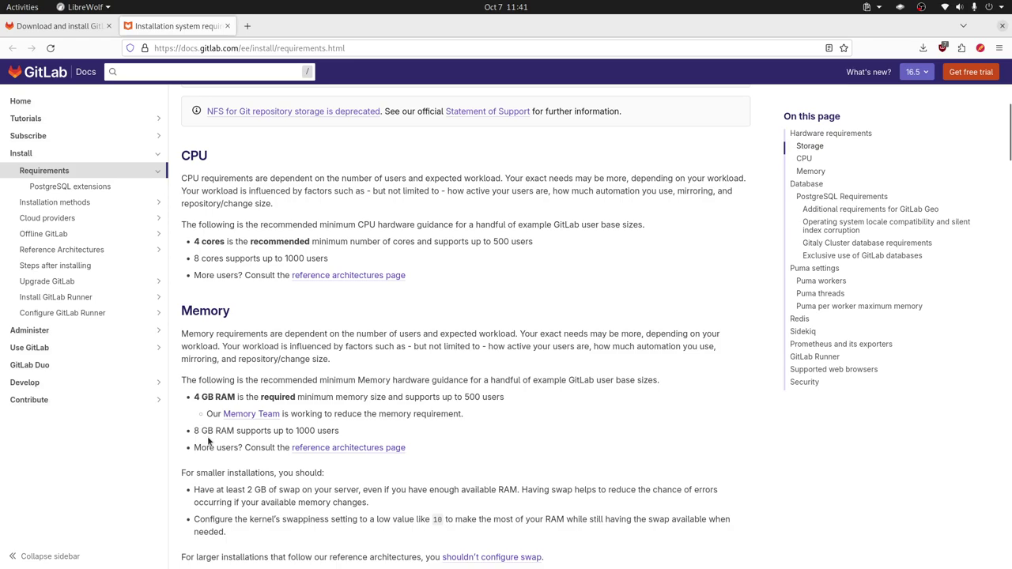
Step: Review the storage, CPU and memory requirements for installing GitLab and close the requirements page
scroll(209, 443, "up", 3)
scroll(208, 439, "down", 4)
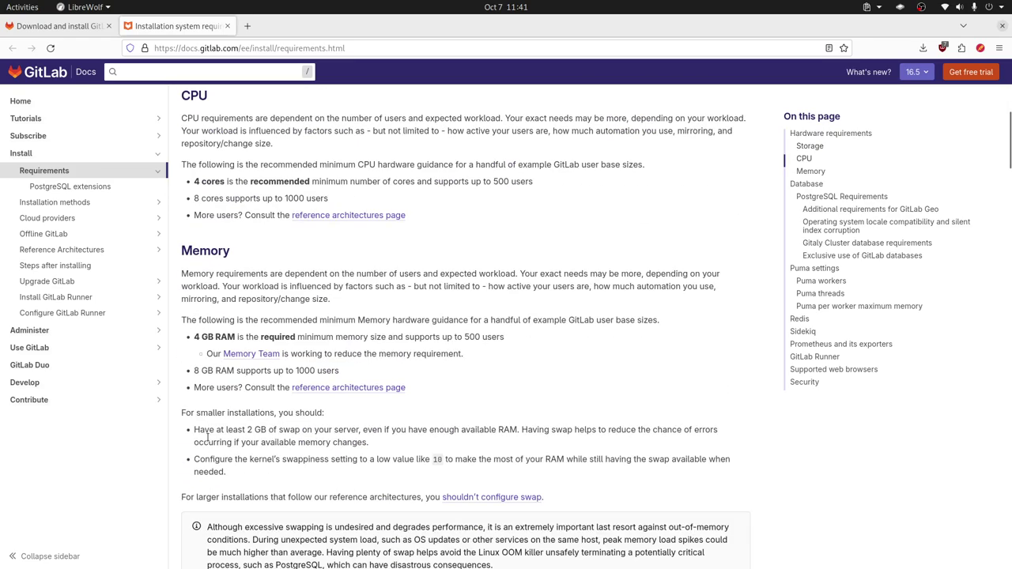
scroll(208, 437, "up", 5)
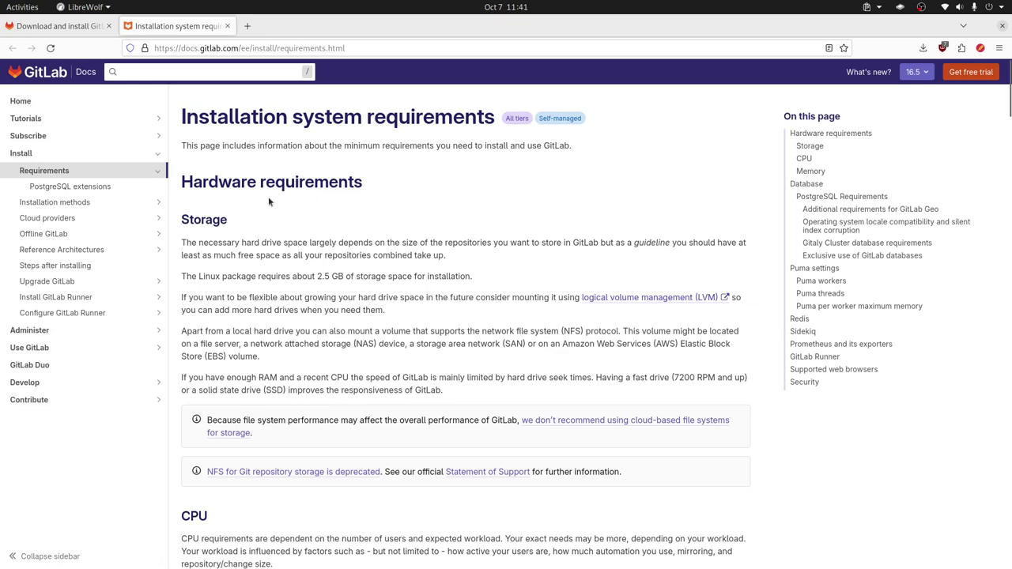
left_click(227, 26)
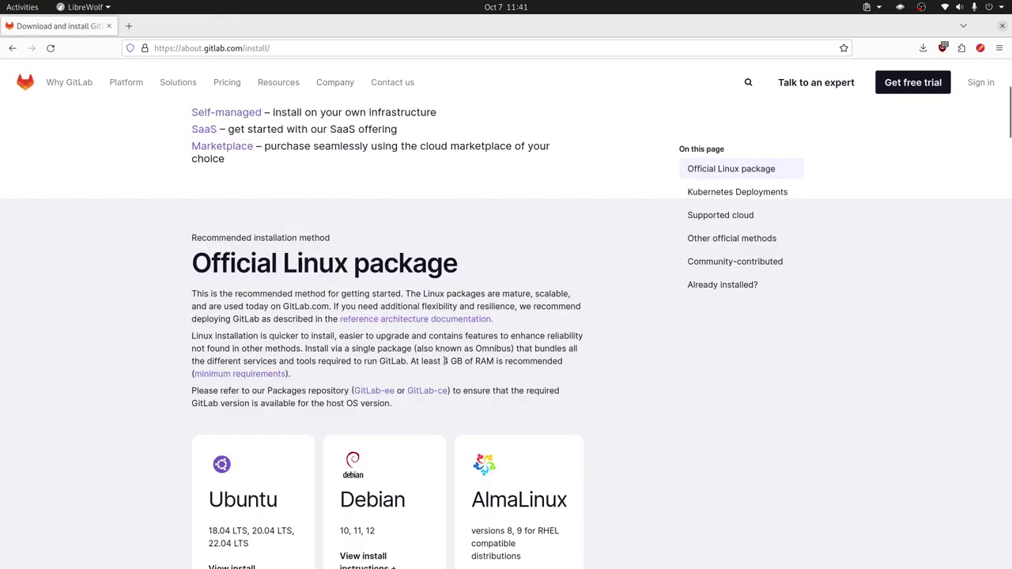
Step: Open the GitLab-ce package repository in a separate tab and copy its RPM quick install command
scroll(434, 313, "down", 3)
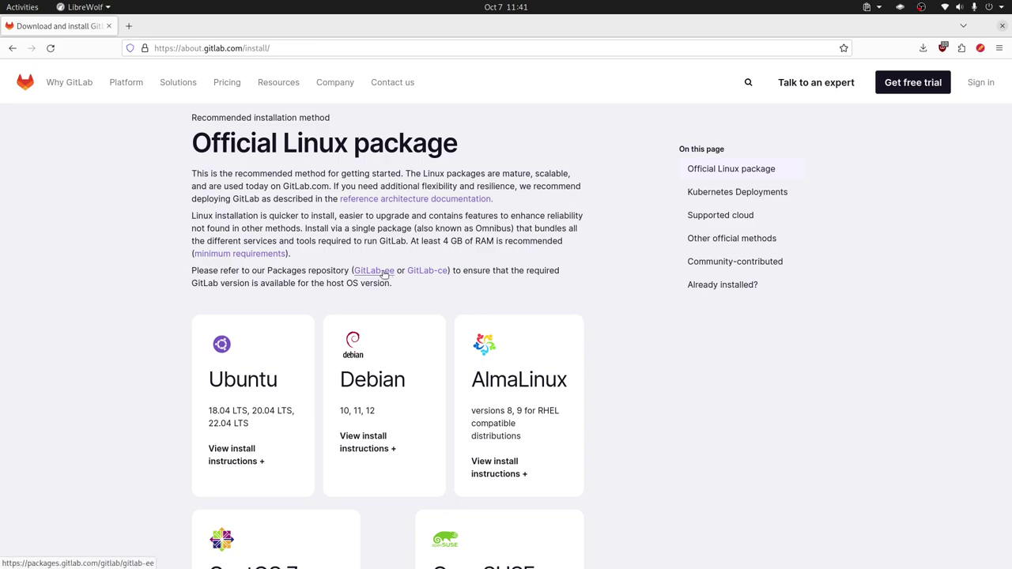
middle_click(448, 272)
left_click(192, 29)
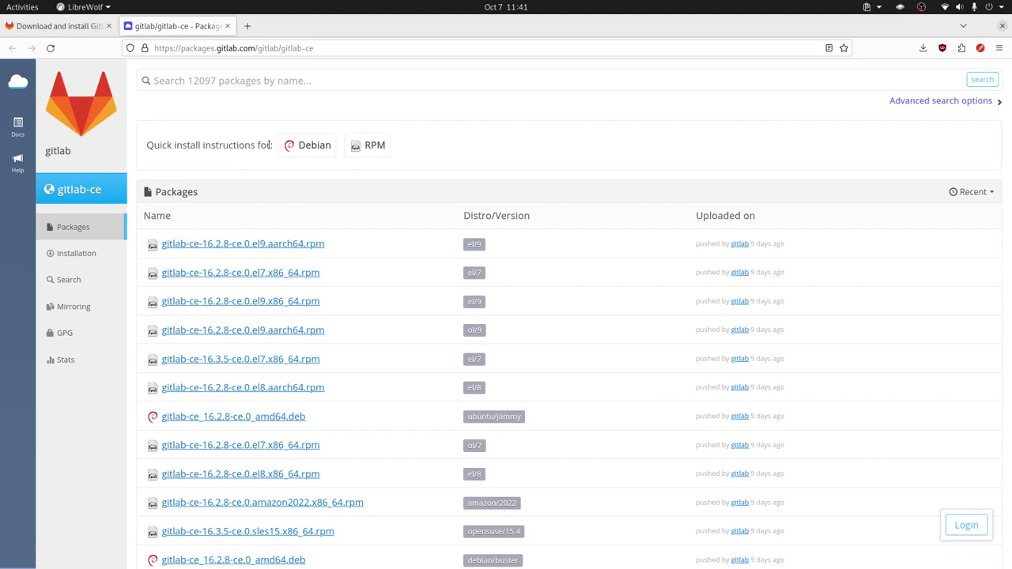
left_click(369, 145)
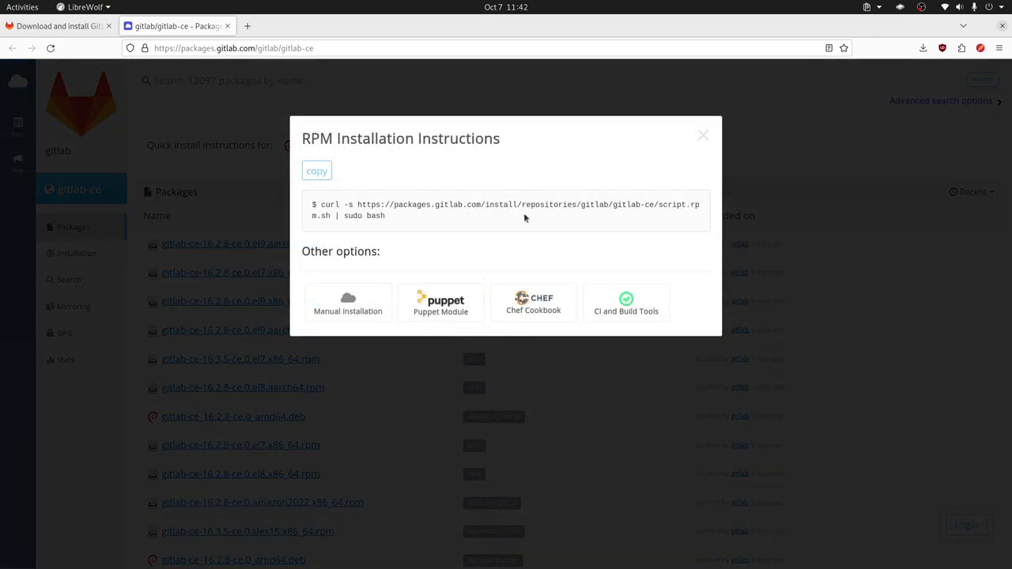
left_click(317, 171)
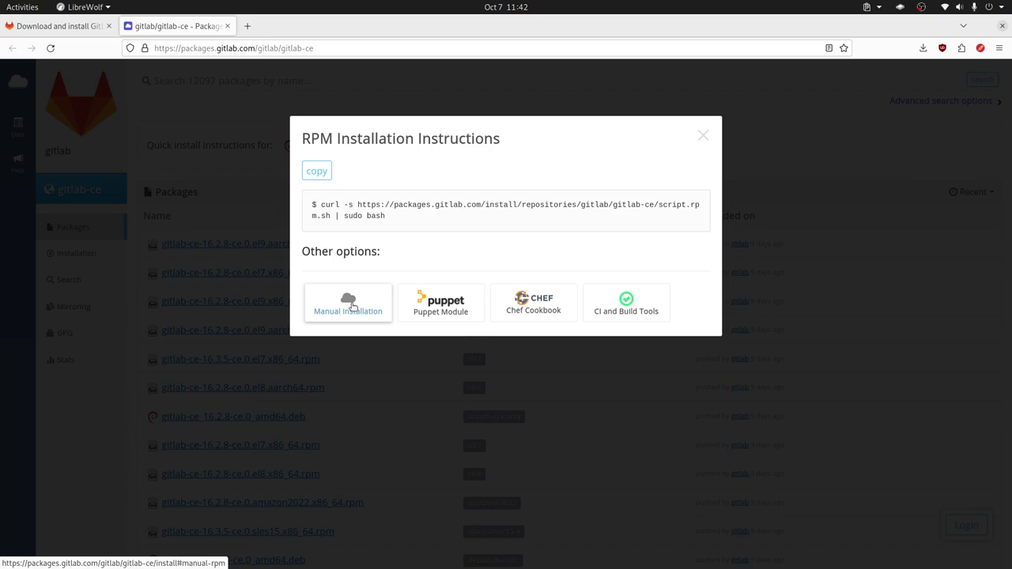
Step: Switch to the Tilix terminal and run the copied gitlab-ce script.rpm.sh command to set up the package repository
key("alt+Tab")
key("alt+Tab")
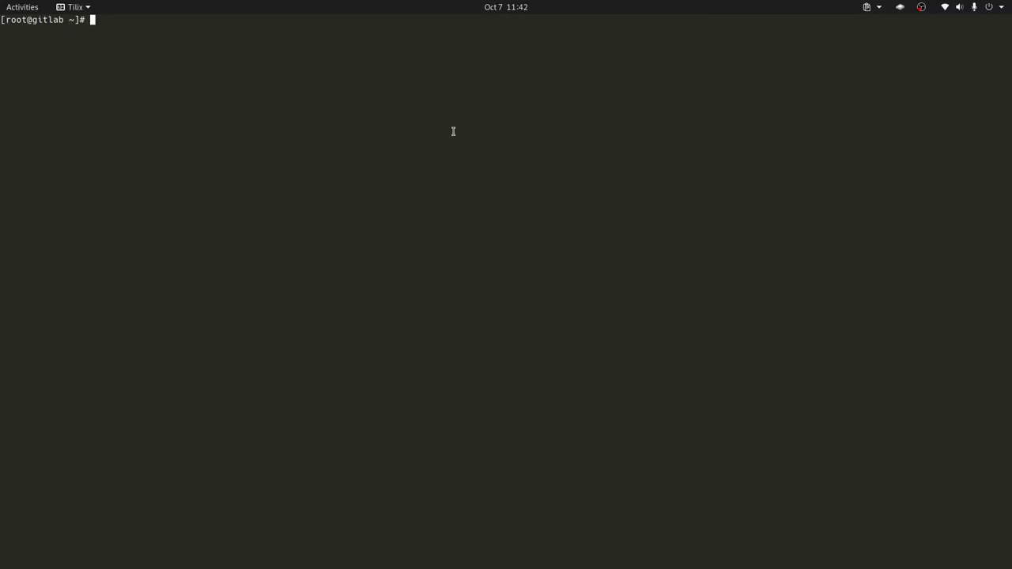
right_click(445, 110)
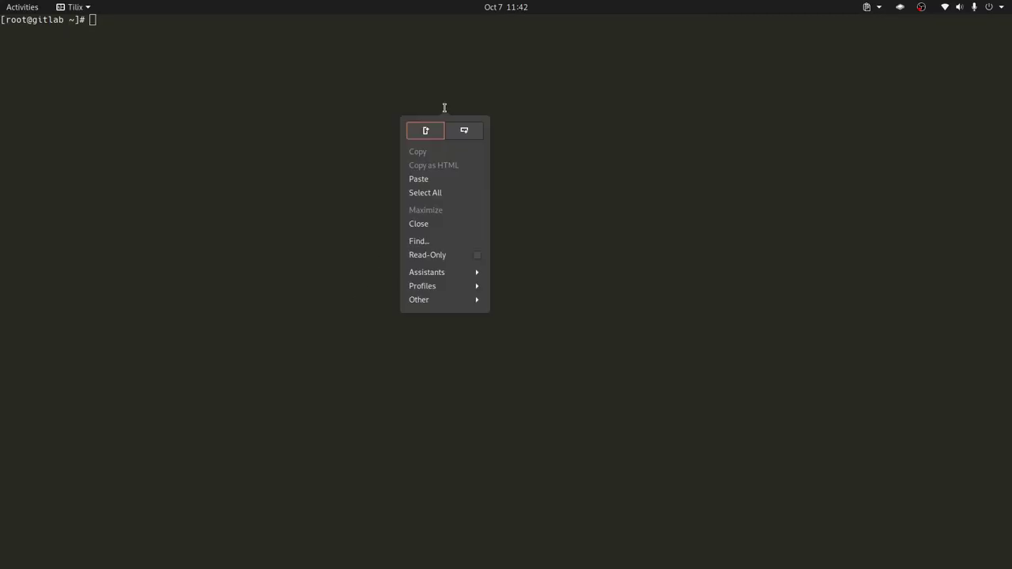
left_click(434, 178)
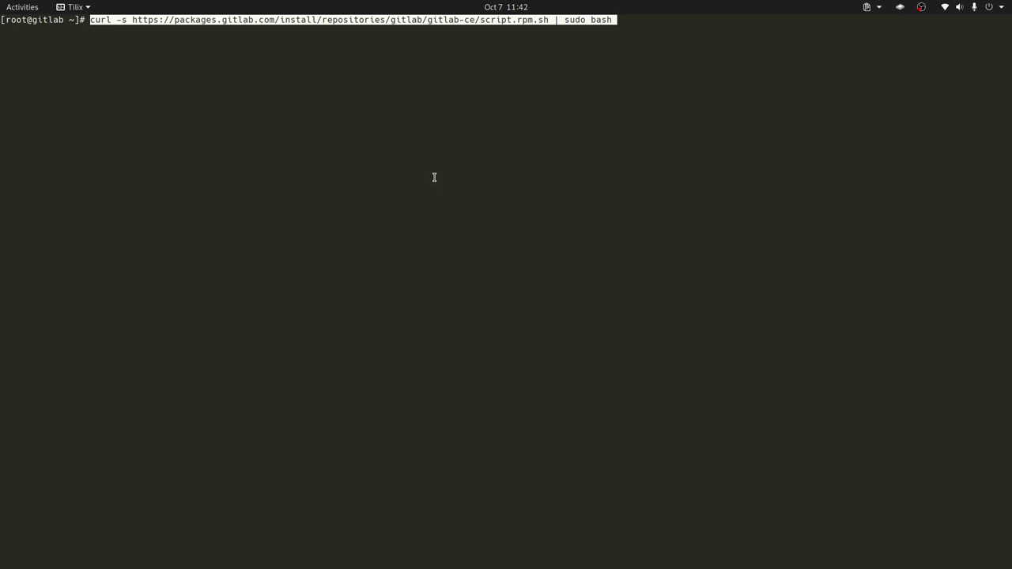
key("Return")
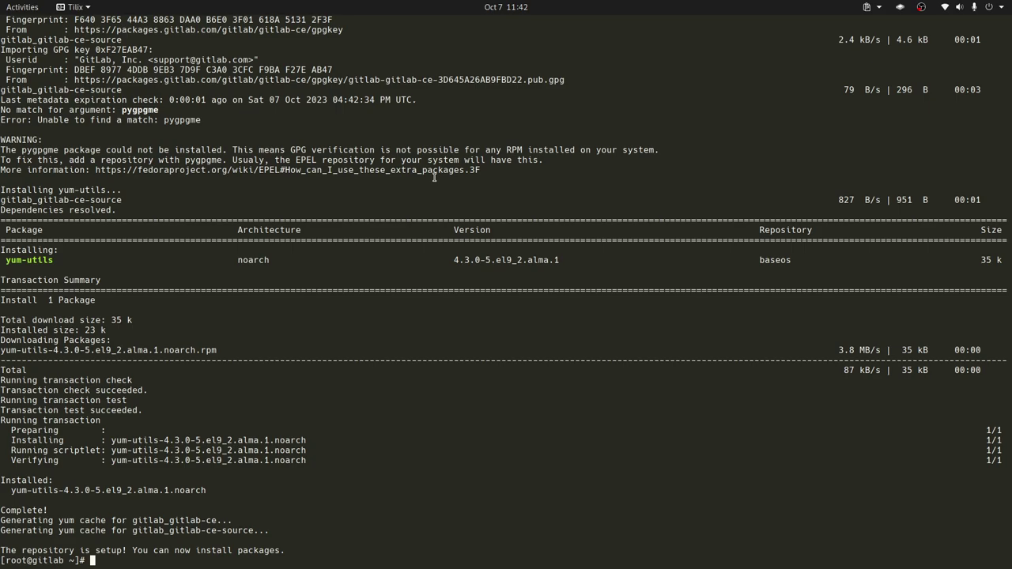
Step: Return to LibreWolf, dismiss the RPM instructions and open the AlmaLinux install instructions on the GitLab install page
key("alt+Tab")
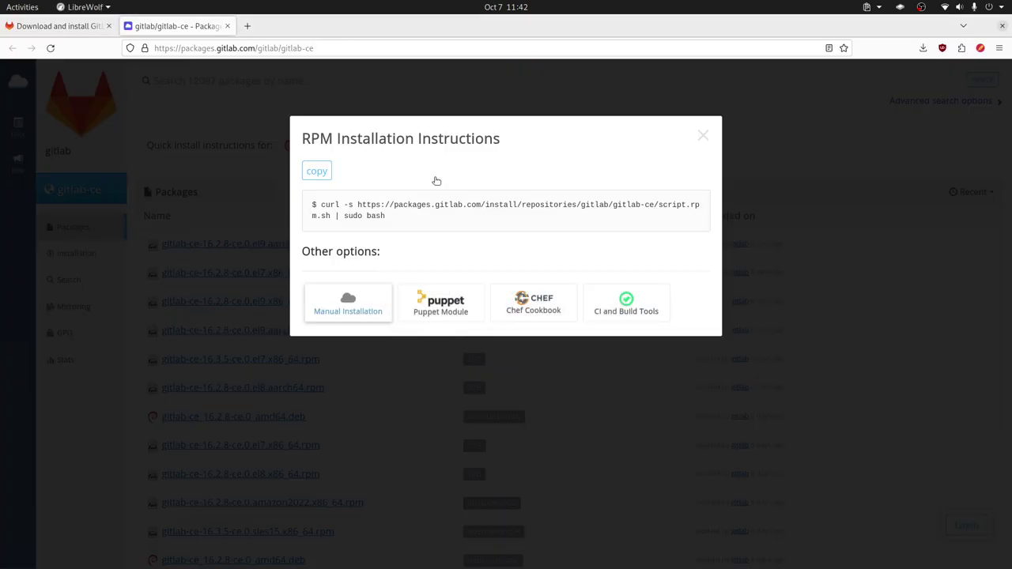
left_click(704, 136)
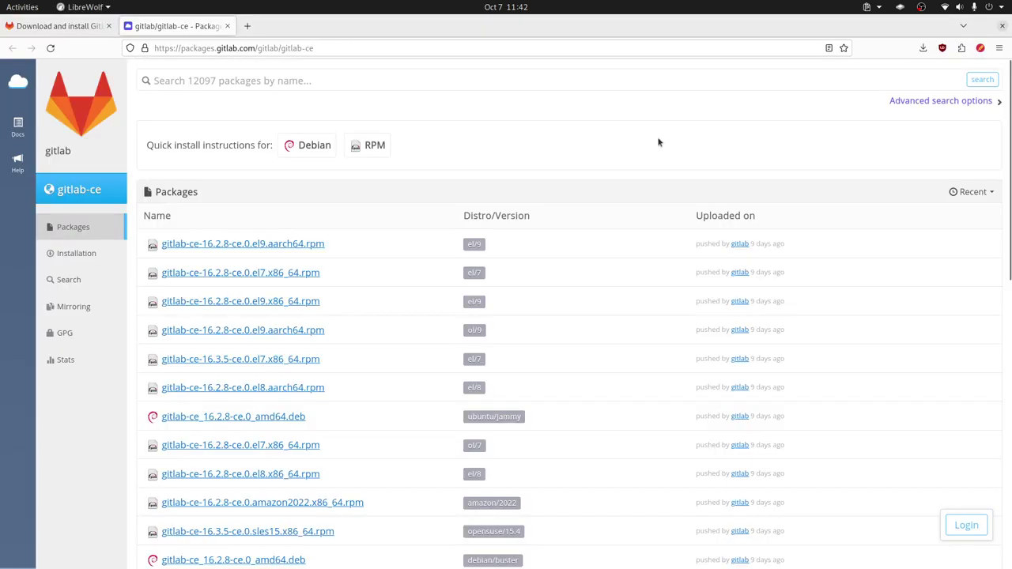
left_click(94, 28)
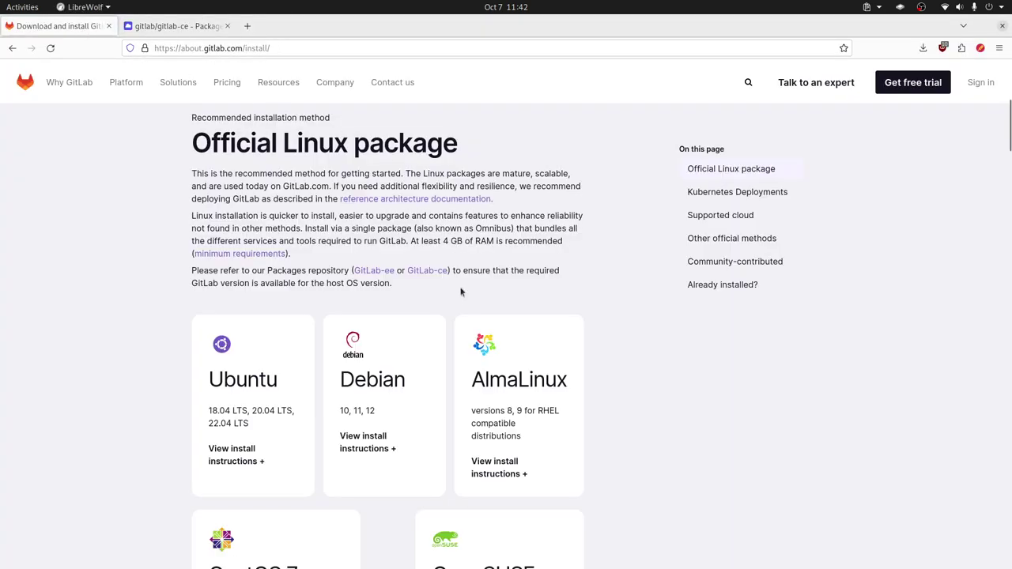
scroll(461, 287, "down", 3)
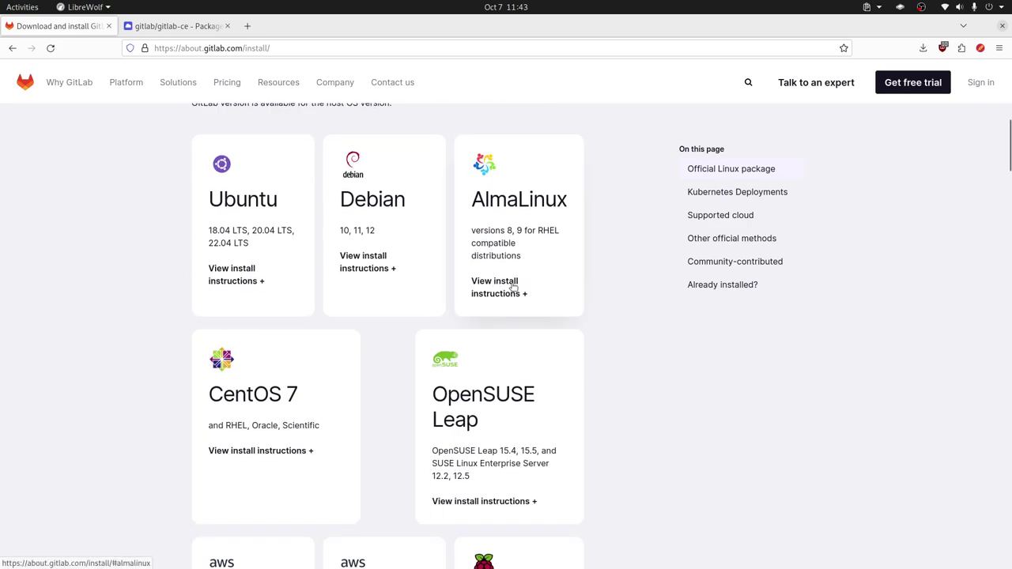
left_click(514, 288)
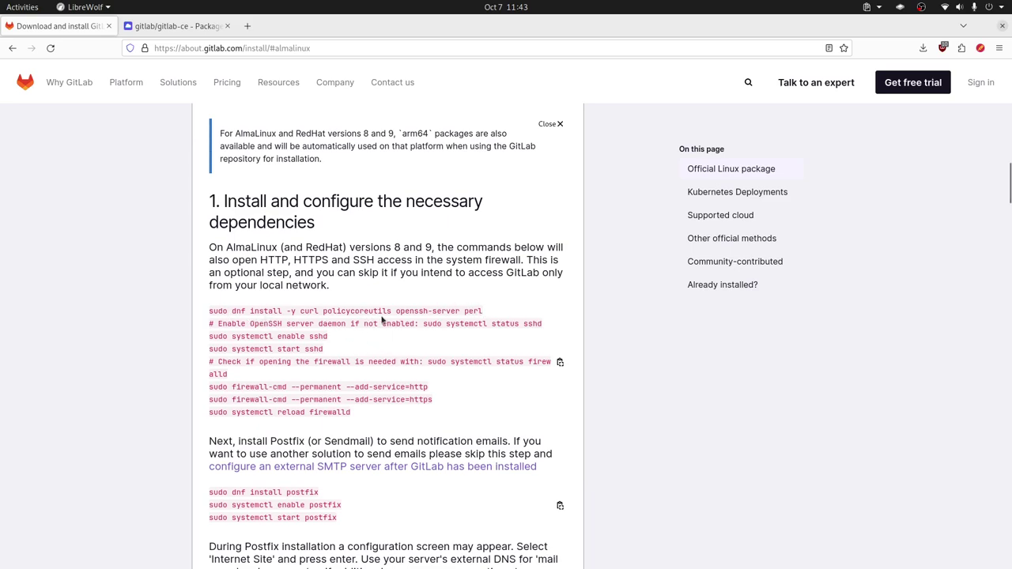
Step: Copy "dnf install -y curl policycoreutils openssh-server perl" from the instructions without sudo and run it in the Tilix terminal
left_click_drag(209, 311, 495, 312)
left_click_drag(231, 311, 500, 323)
left_click(226, 314)
left_click_drag(232, 310, 495, 312)
right_click(462, 311)
left_click(484, 321)
key("alt+Tab")
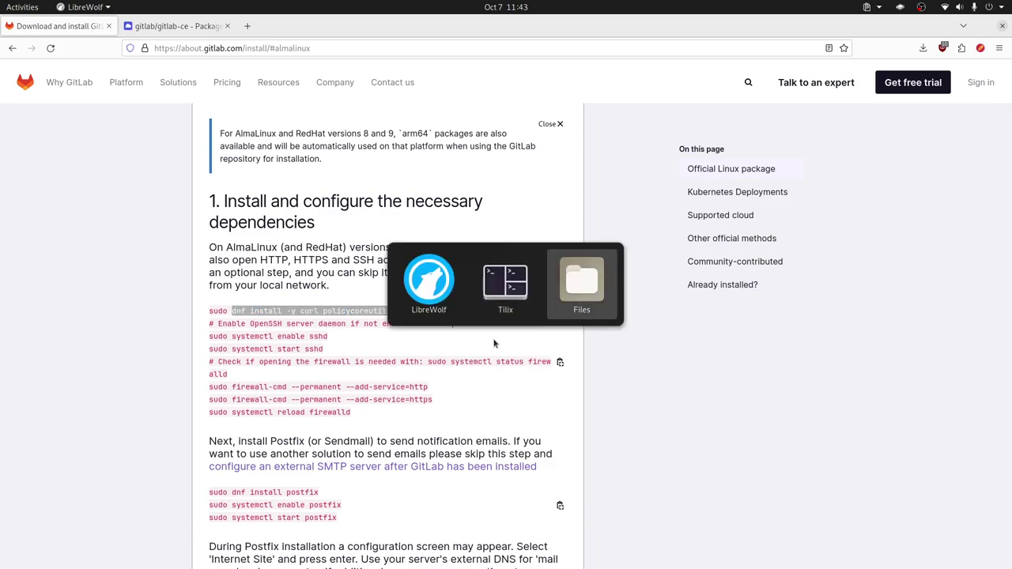
left_click(502, 288)
key("ctrl+shift+v")
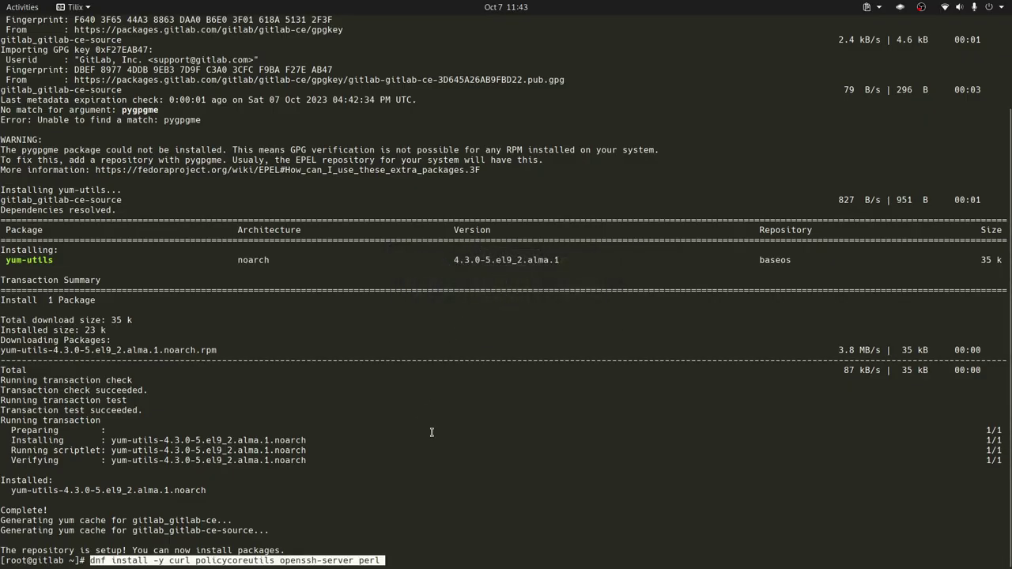
key("Return")
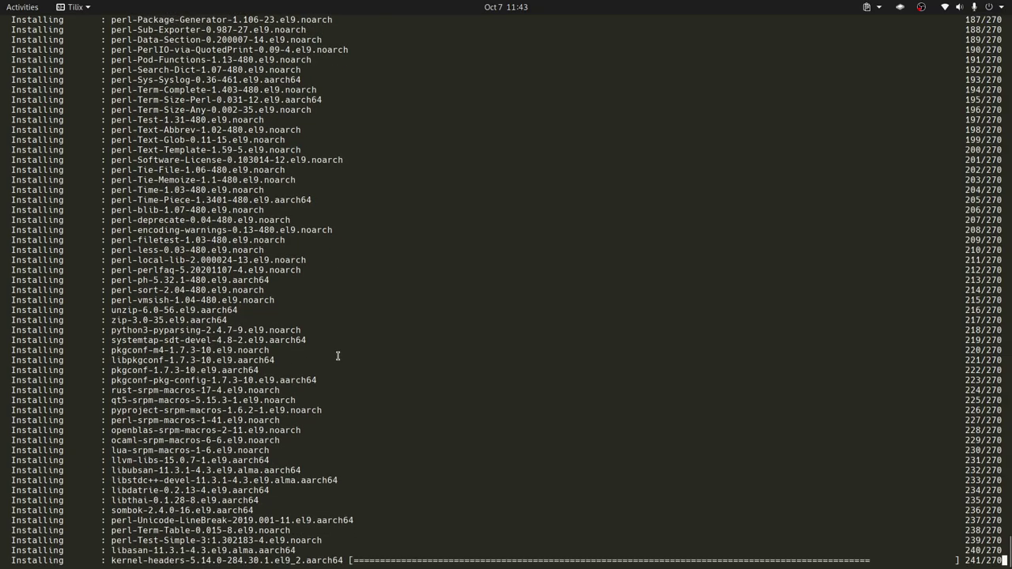
Step: Read the remaining AlmaLinux instructions in LibreWolf and check the progress of the dependency installation in the terminal
key("alt+Tab")
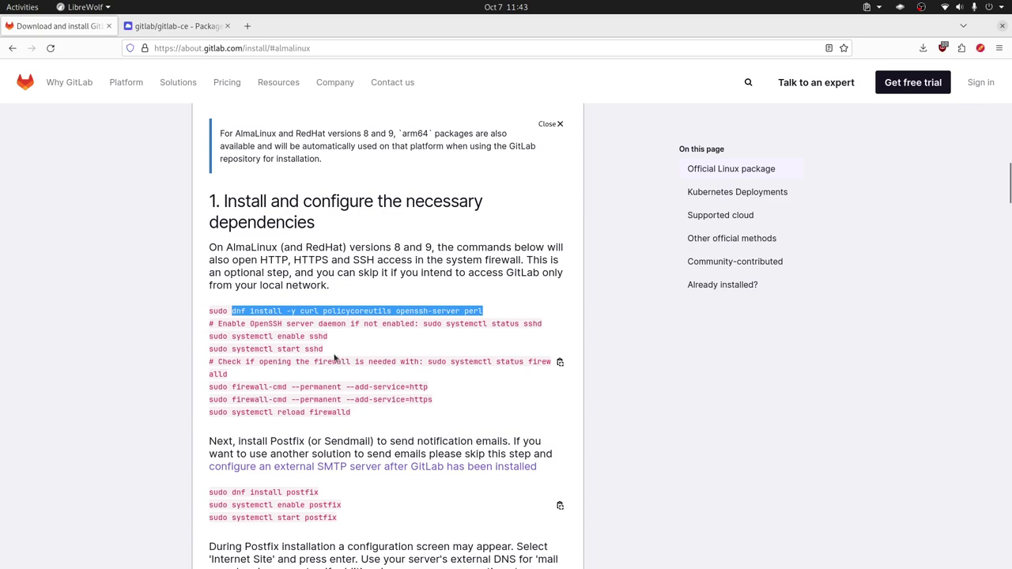
left_click_drag(208, 336, 342, 346)
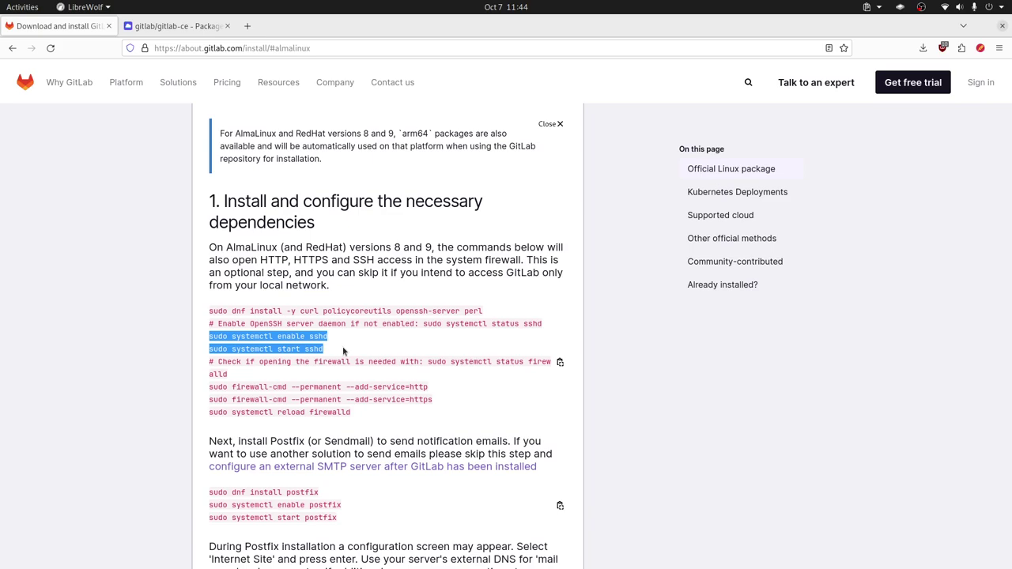
scroll(342, 351, "down", 4)
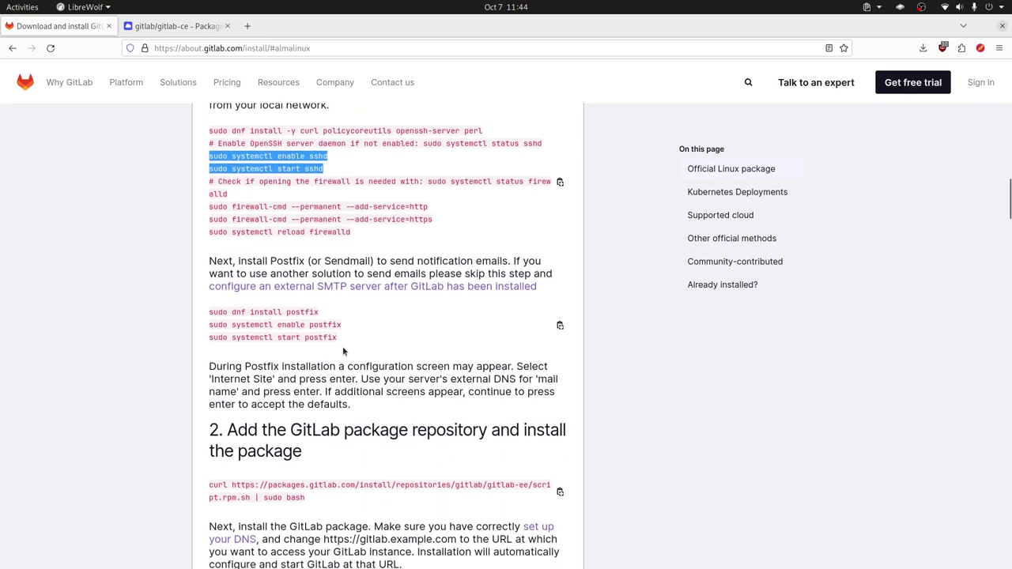
scroll(343, 351, "down", 4)
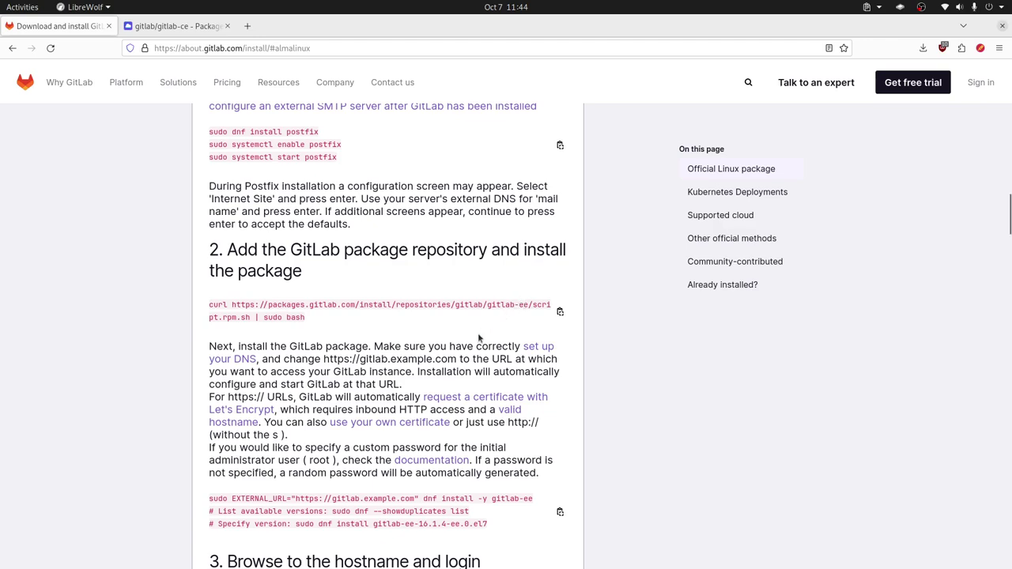
scroll(478, 339, "down", 5)
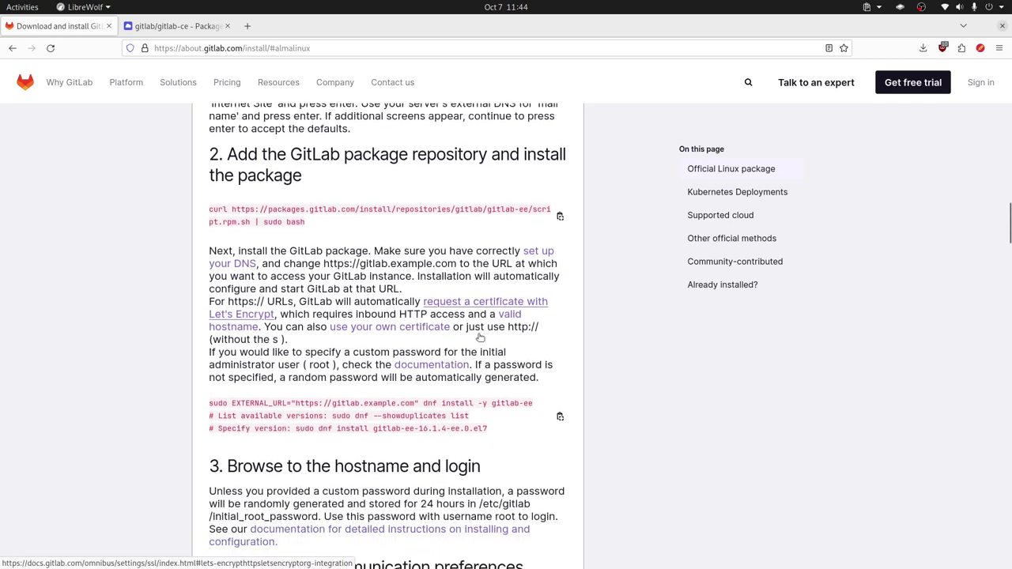
scroll(478, 339, "down", 5)
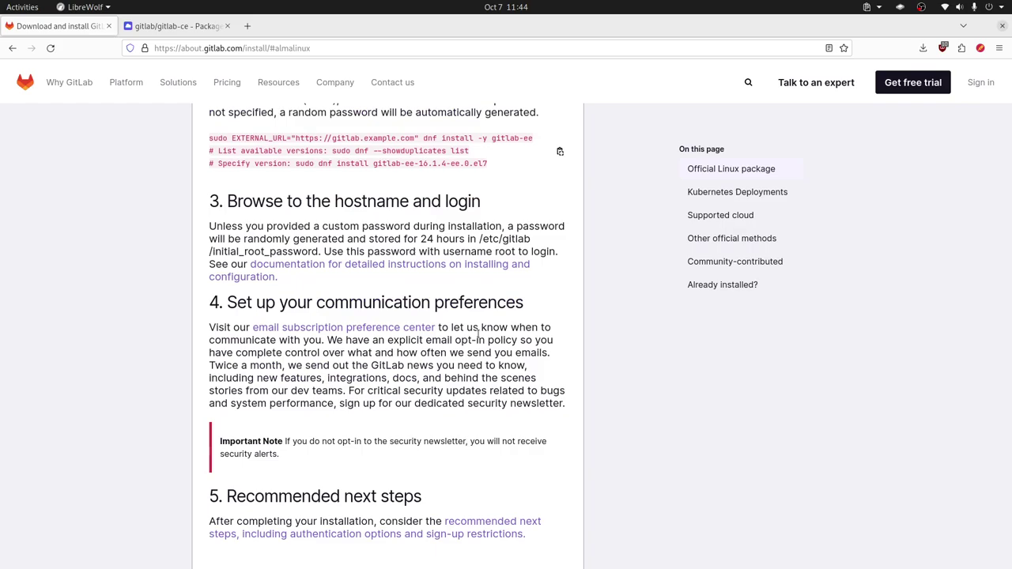
scroll(478, 338, "down", 5)
scroll(478, 338, "up", 15)
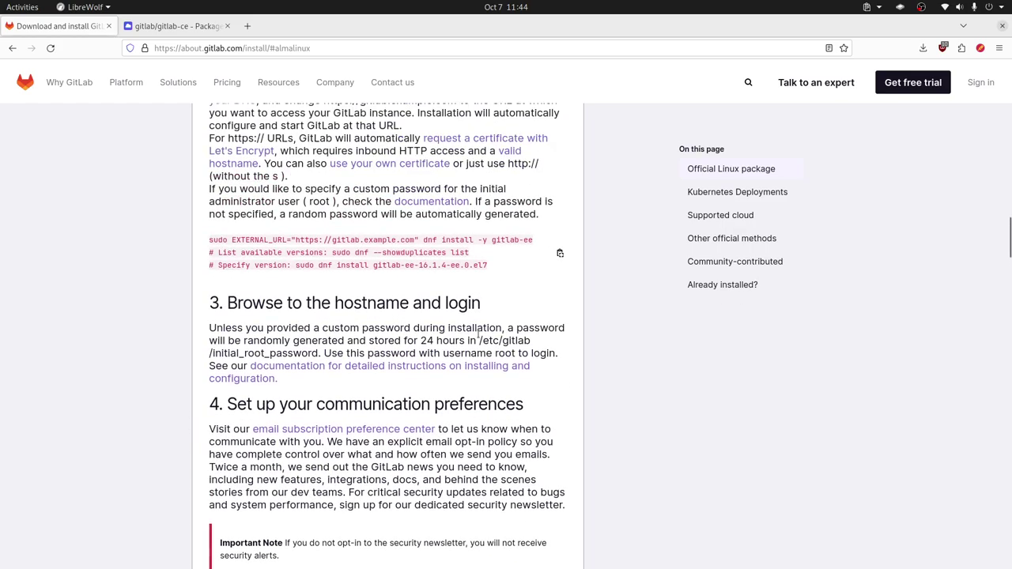
scroll(478, 338, "up", 3)
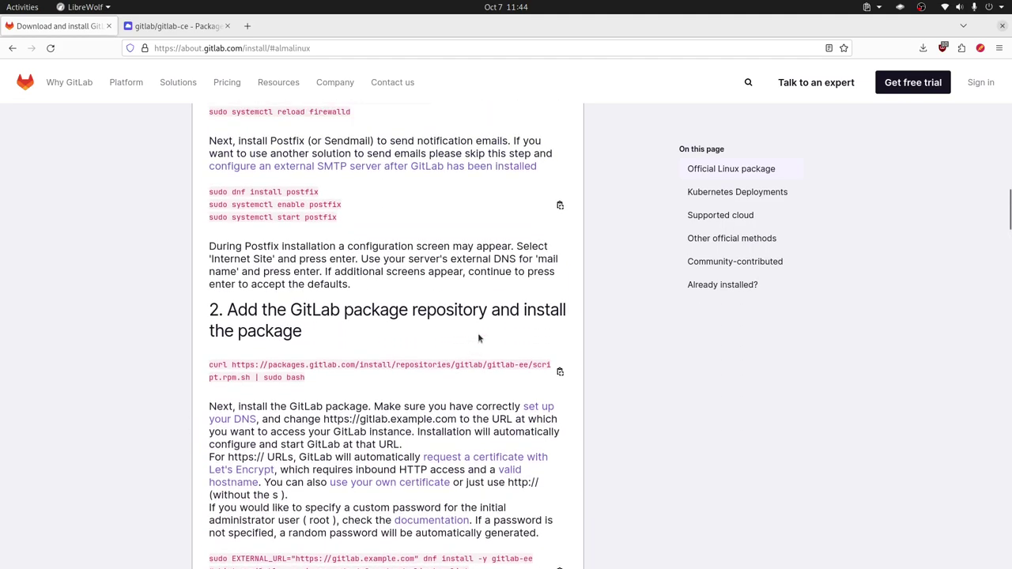
key("alt+Tab")
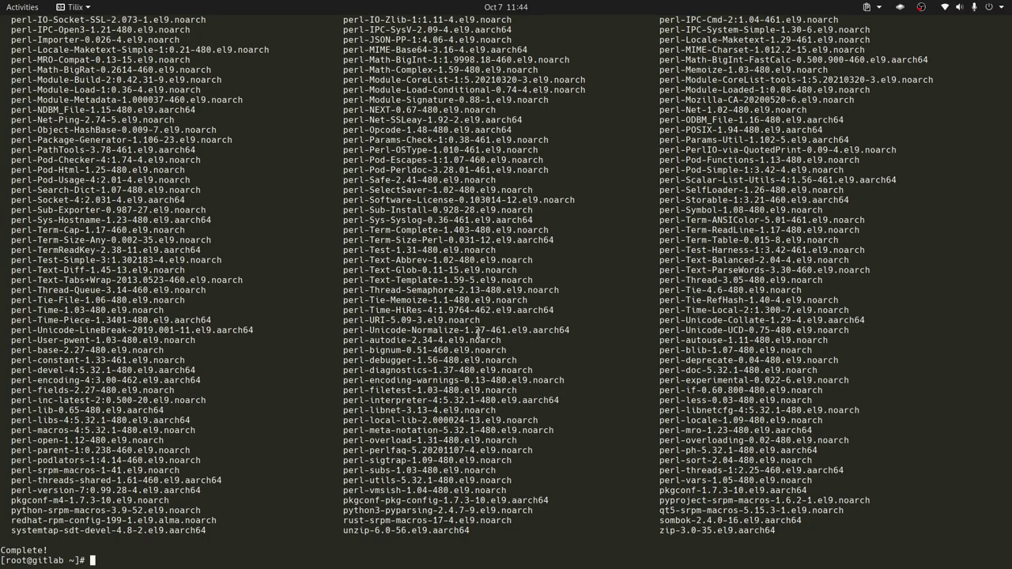
key("alt+Tab")
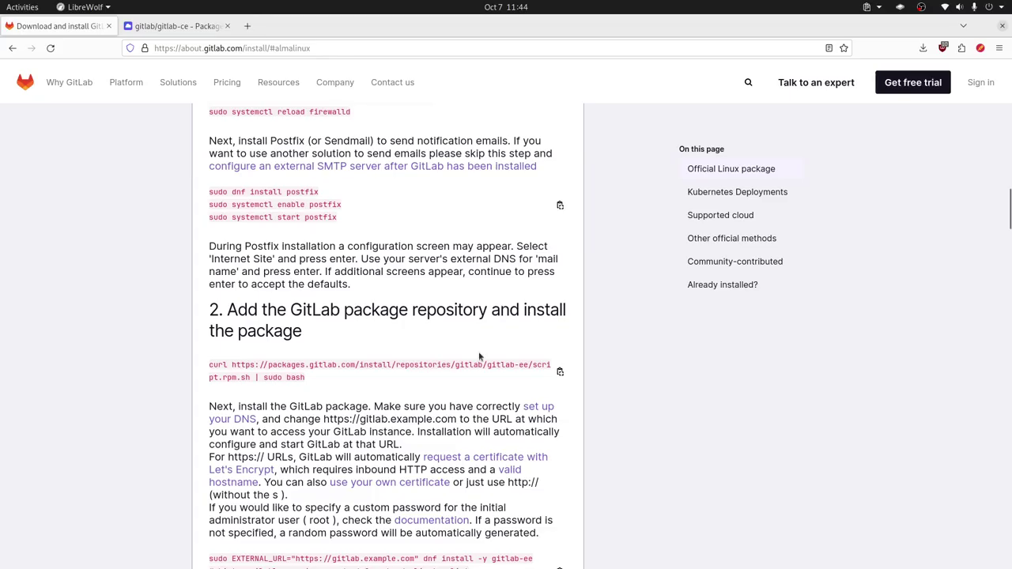
Step: Copy "firewall-cmd --permanent --add-service=http" from the instructions and try to run it in the Tilix terminal
scroll(478, 356, "up", 6)
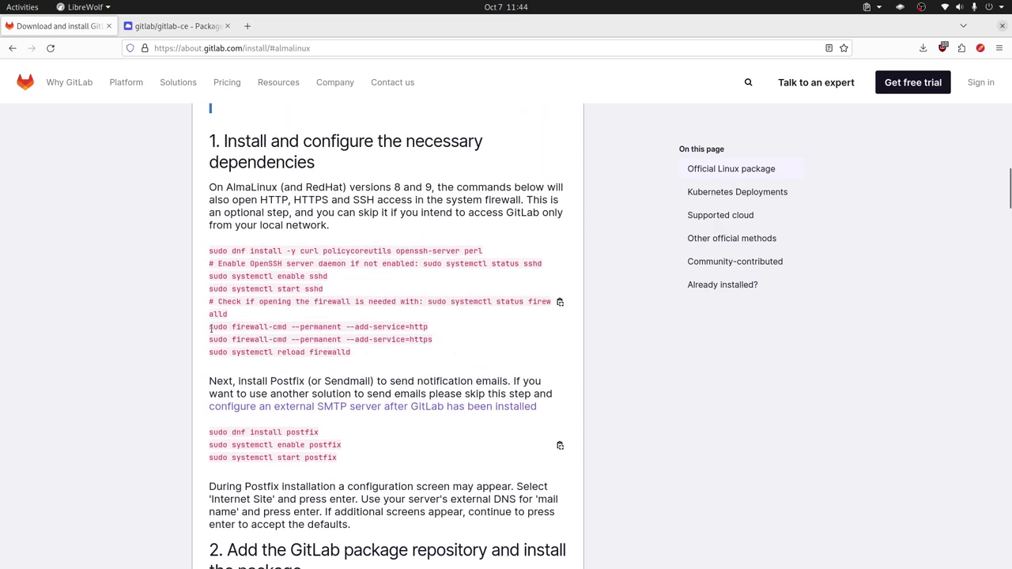
left_click_drag(230, 327, 429, 327)
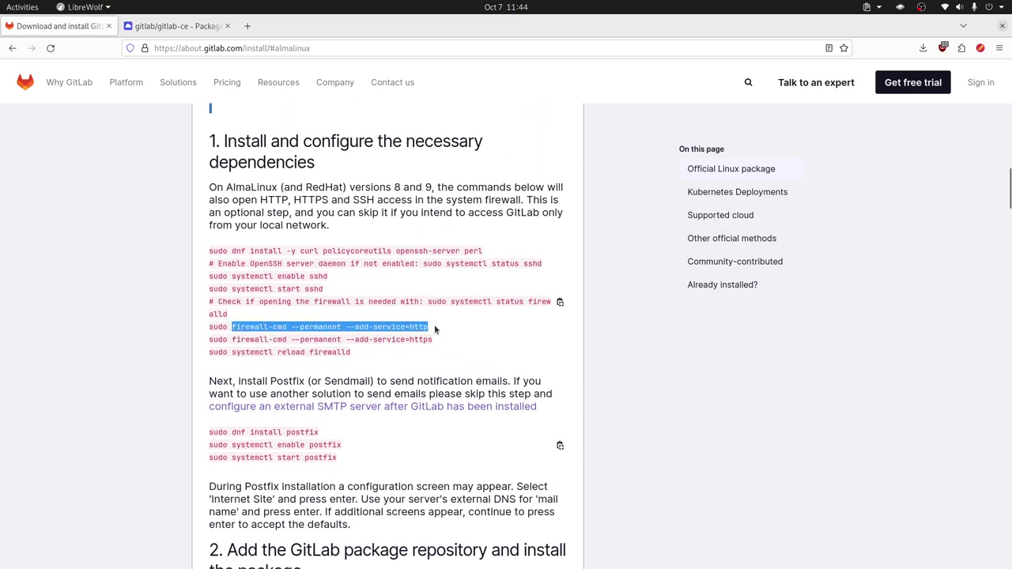
right_click(434, 329)
left_click(439, 338)
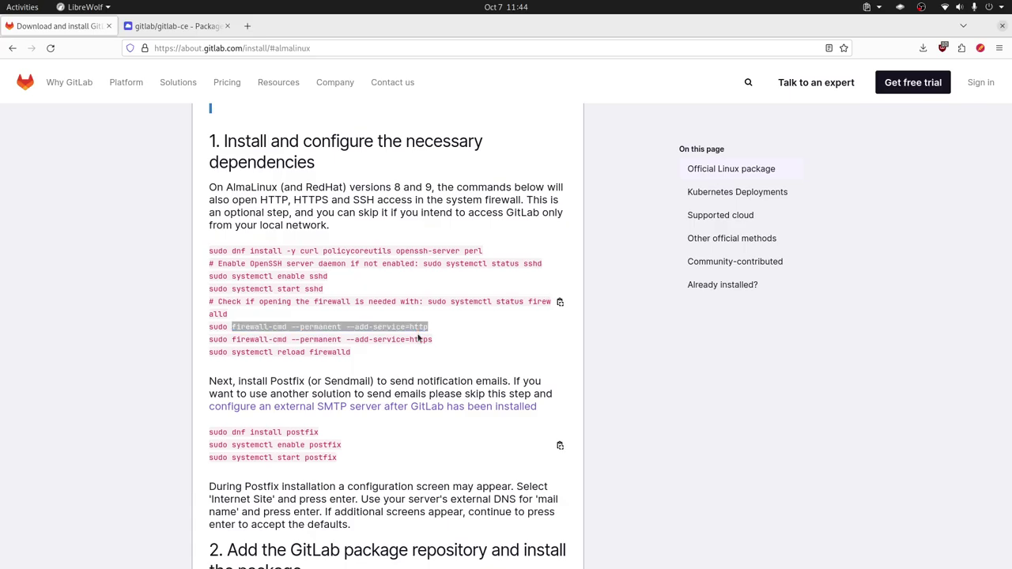
key("alt+Tab")
key("ctrl+shift+v")
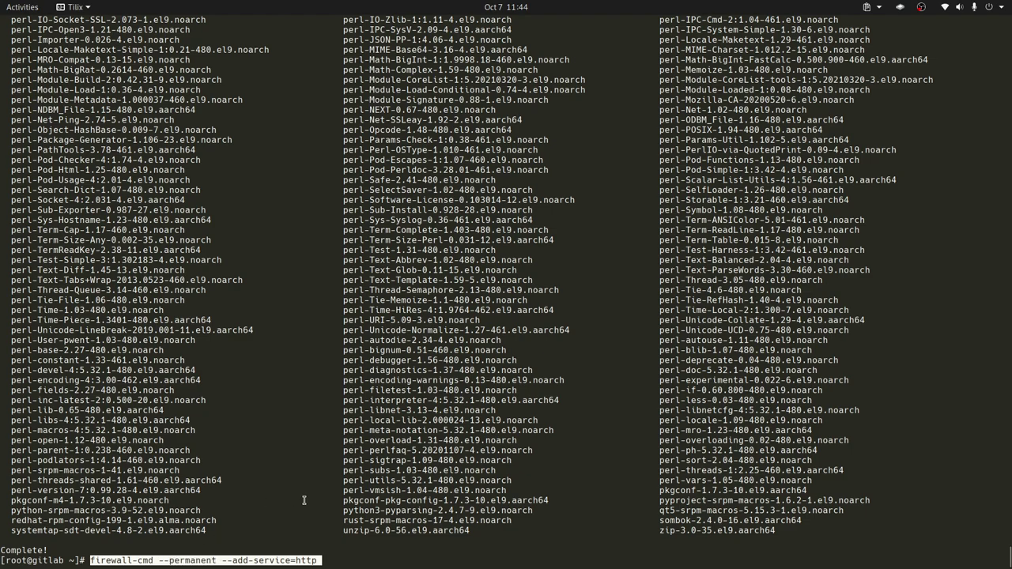
key("Return")
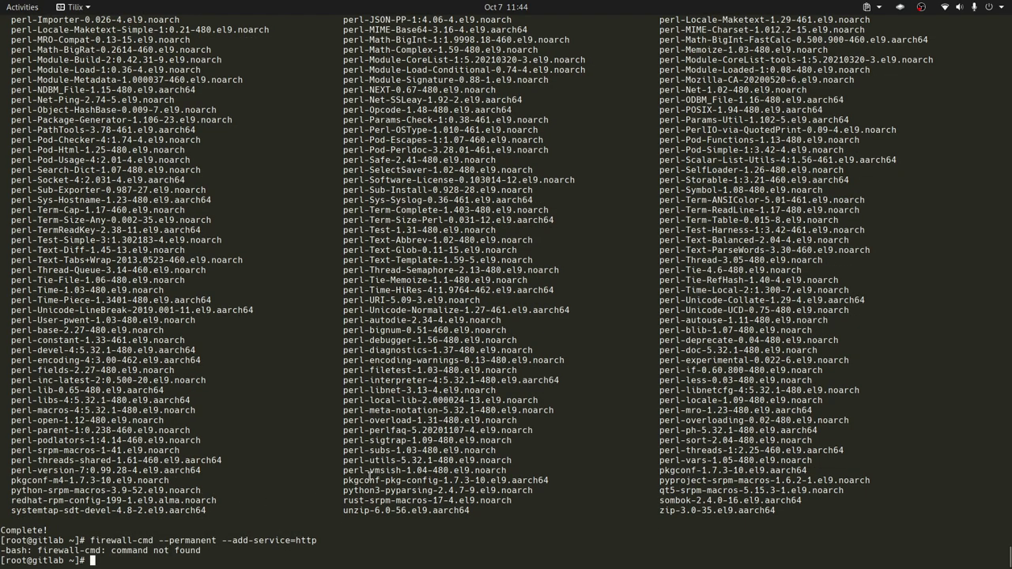
key("Up")
key("Left")
key("Left")
key("Left")
key("Left")
key("Left")
key("Left")
key("Left")
key("Left")
key("Left")
key("Left")
key("Left")
key("Left")
key("Left")
key("Left")
key("Left")
key("Left")
key("Left")
key("Left")
key("Left")
key("Left")
key("Left")
key("Left")
key("Left")
key("Left")
key("Left")
key("Left")
key("Left")
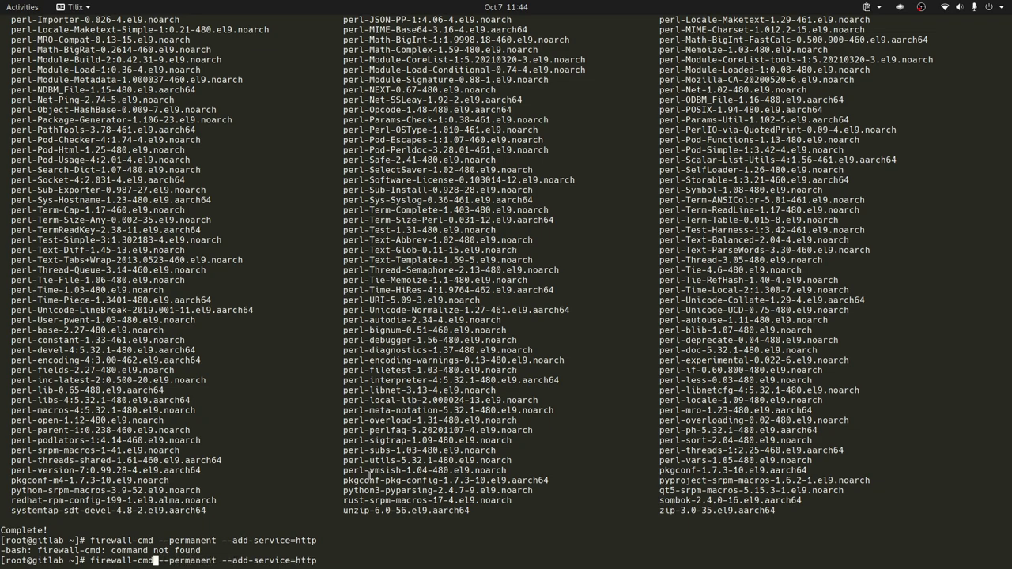
key("ctrl+c")
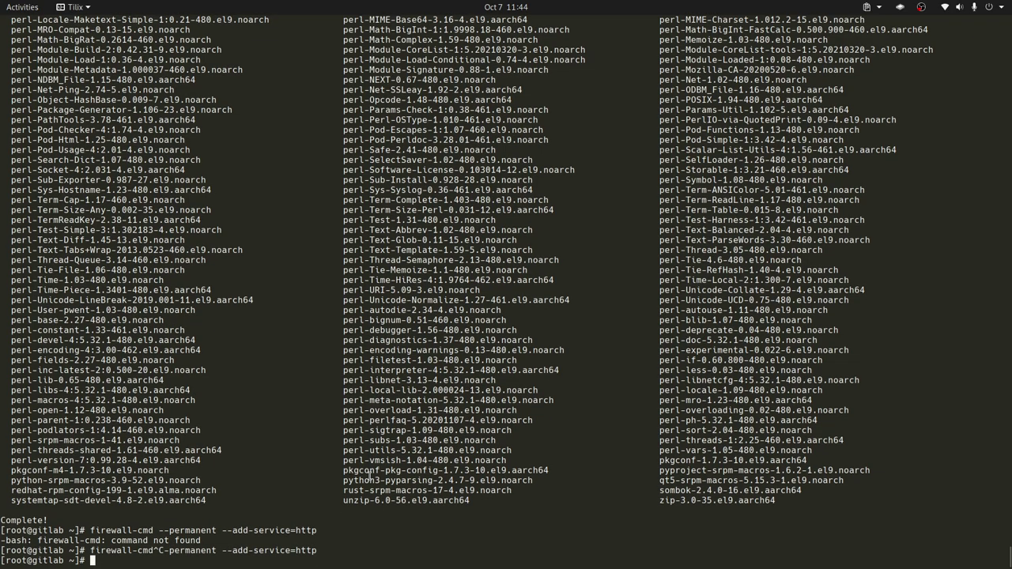
type("ndf install ")
type("firewa")
type("ll")
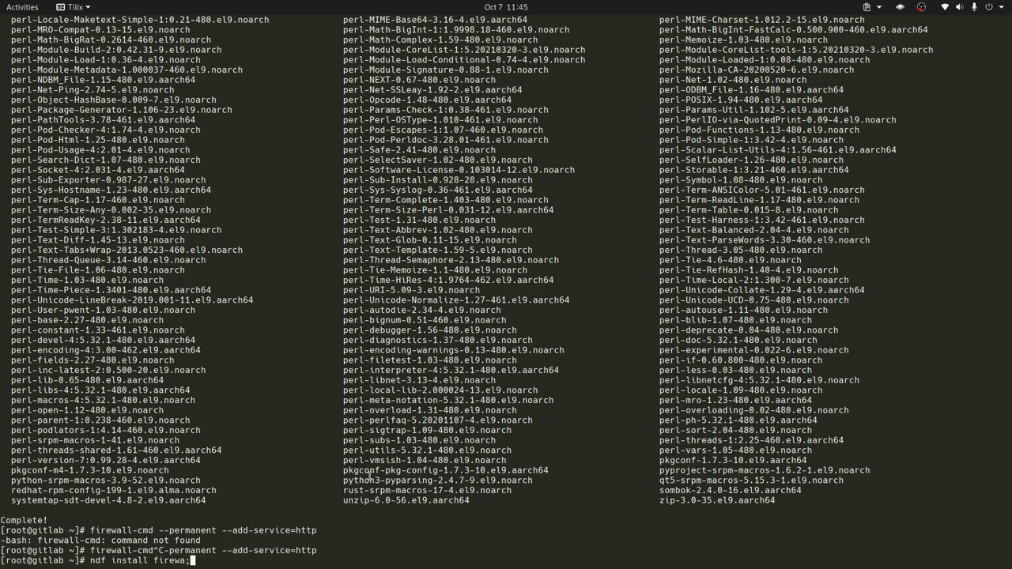
type("d")
key("ctrl+c")
key("ctrl+c")
key("ctrl+c")
Step: Install the firewalld package with "dnf install firewalld" and accept the transaction
type("dnf ")
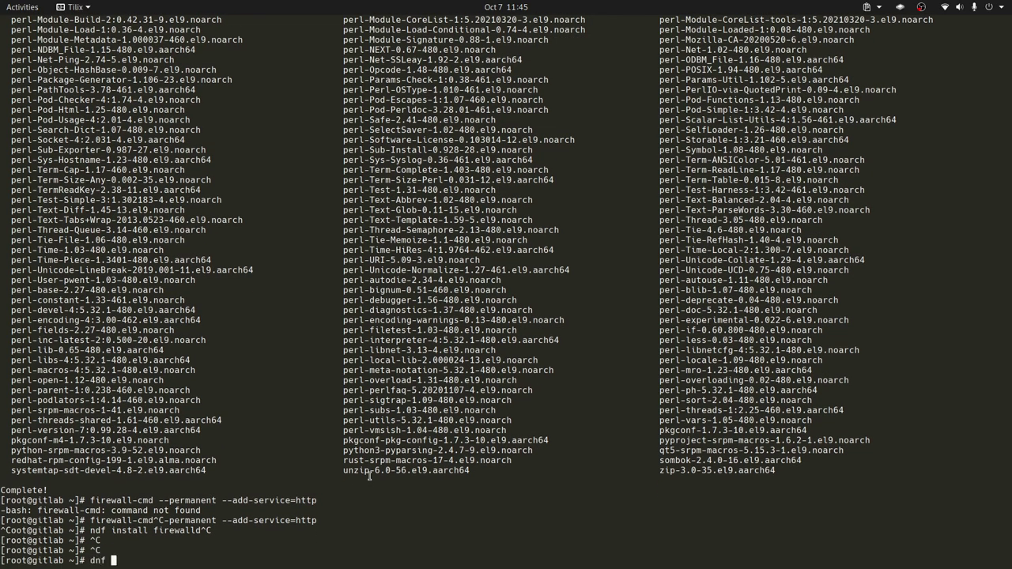
type("install firewalld")
key("Return")
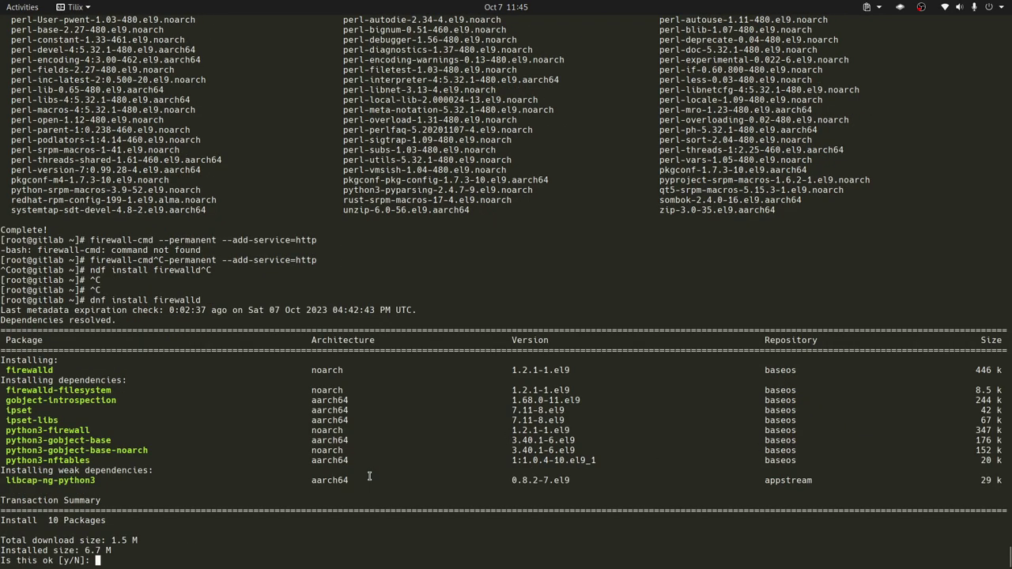
type("Y")
key("Return")
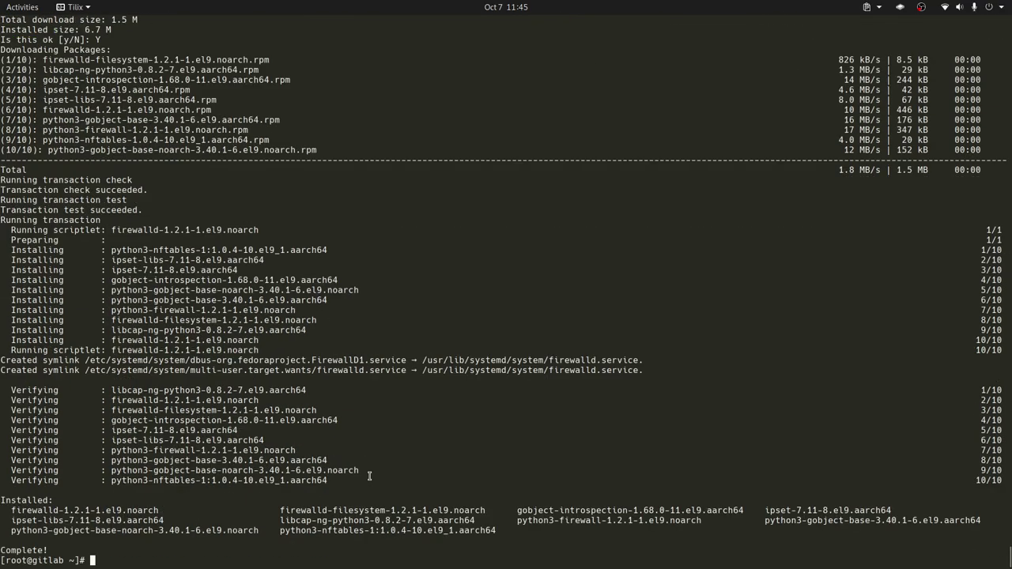
key("alt+Tab")
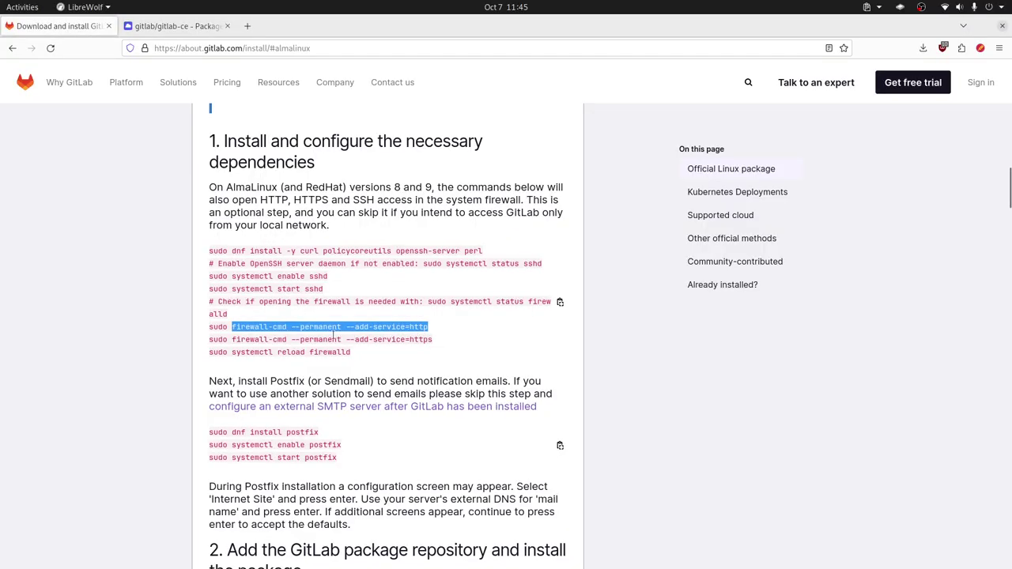
right_click(271, 329)
left_click(301, 340)
key("alt+Tab")
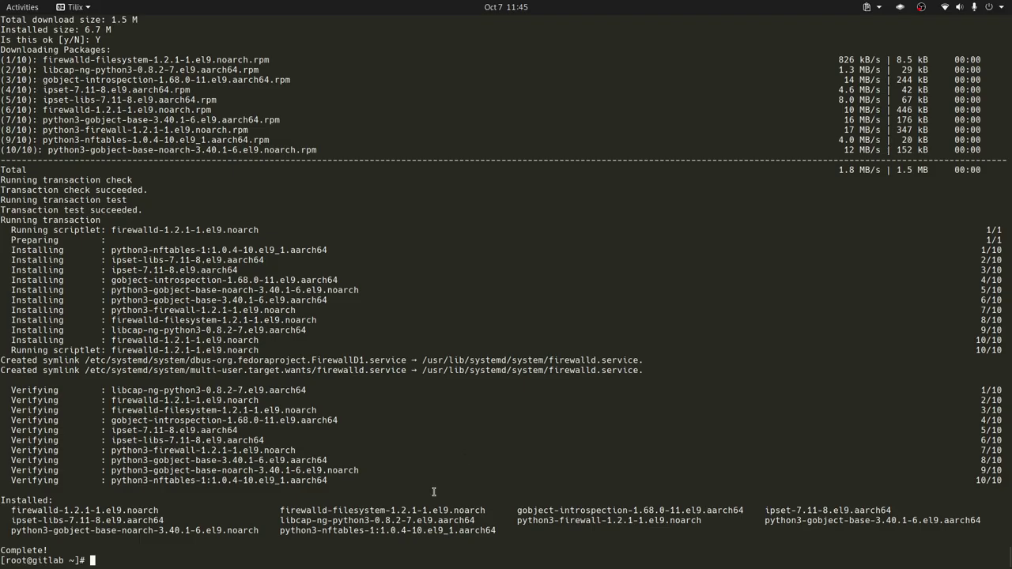
key("ctrl+shift+v")
key("ctrl+c")
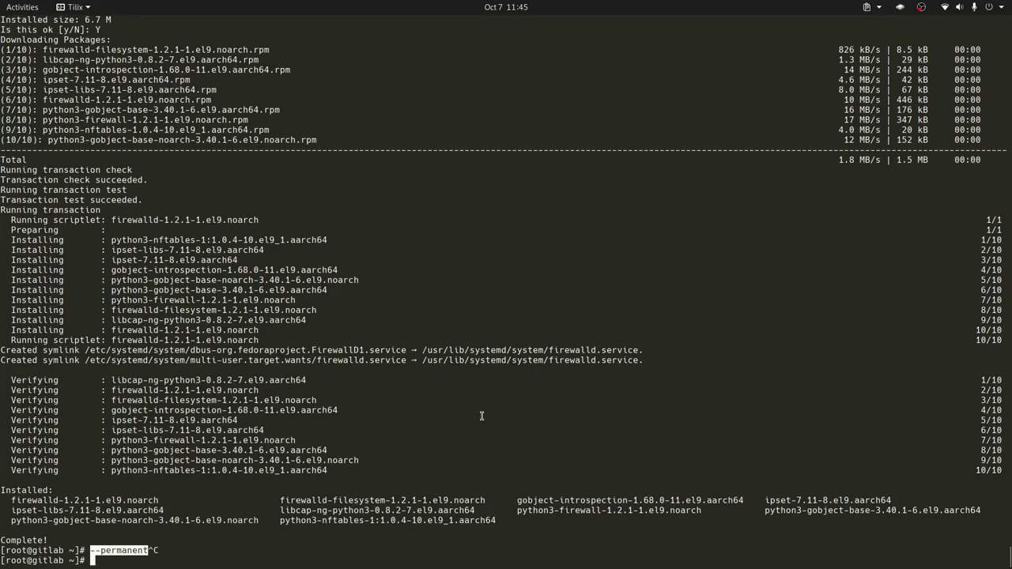
Step: Copy "firewall-cmd --permanent --add-service=http" from the instructions in LibreWolf and try to run it in the Tilix terminal
key("alt+Tab")
left_click(232, 327)
left_click_drag(232, 328, 428, 328)
key("alt+Tab")
key("ctrl+shift+v")
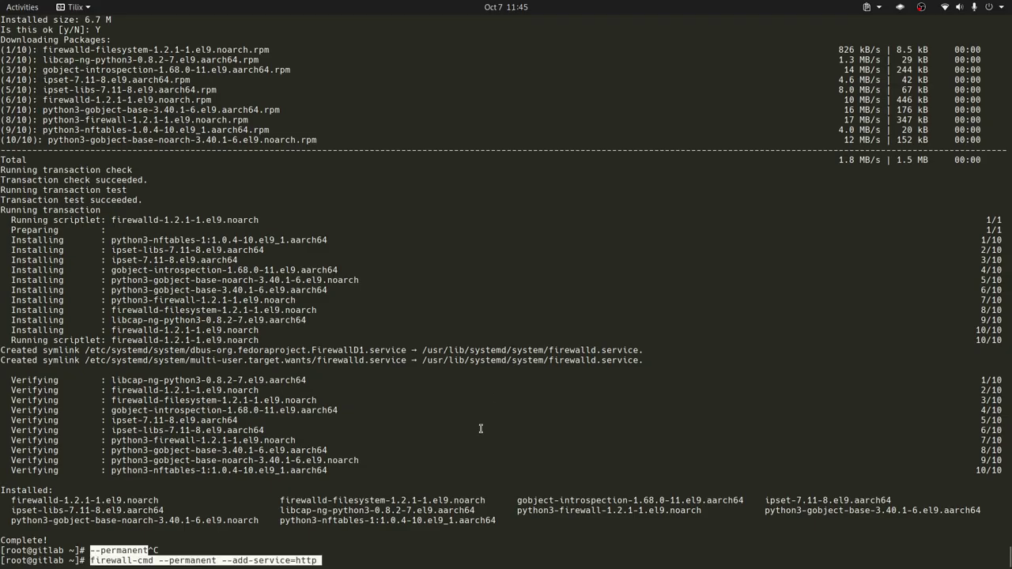
key("Return")
Step: Enable the firewalld service at boot with "systemctl enable firewalld"
type("systemctl ")
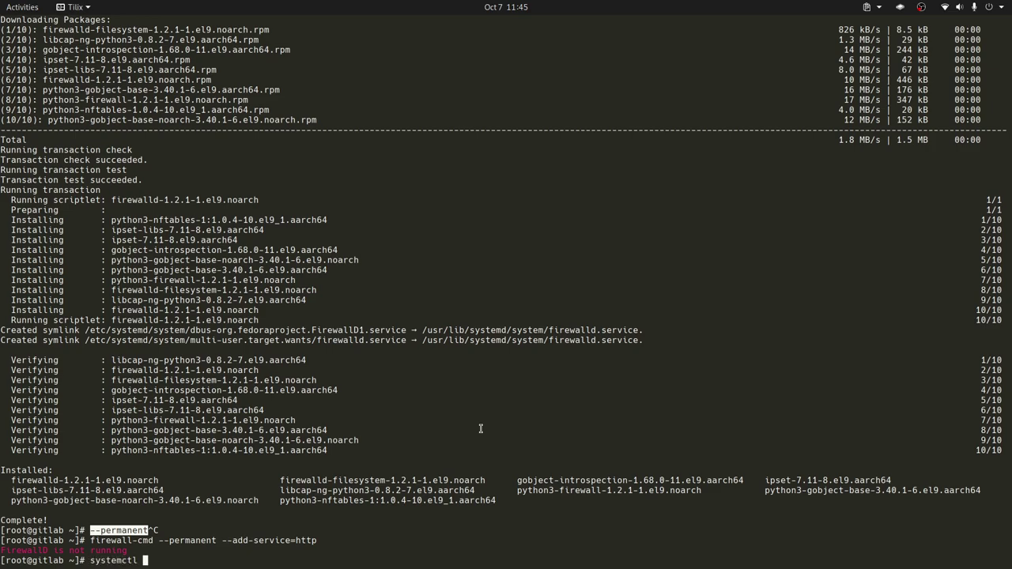
type("enable firewalld")
key("Return")
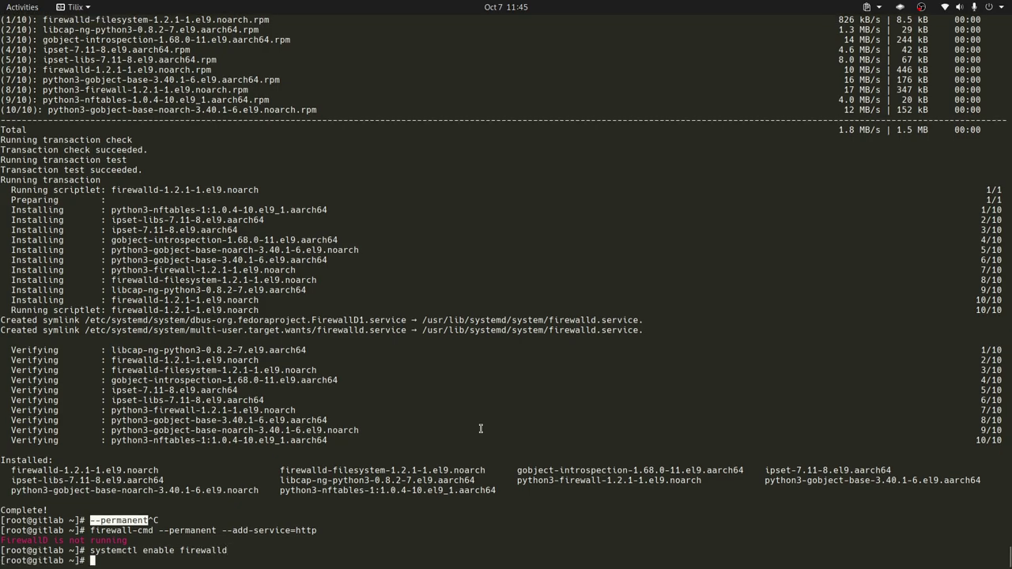
Step: Start the firewalld service by reworking the previous command into "systemctl start firewalld"
key("Up")
key("Left")
key("Left")
key("Left")
key("Left")
key("Left")
key("Left")
key("Left")
key("Left")
key("Left")
key("Left")
key("Left")
key("Left")
key("Left")
key("Left")
key("Left")
key("Left")
key("Delete")
key("Delete")
key("Delete")
key("Delete")
key("Delete")
key("Delete")
type("start")
key("Return")
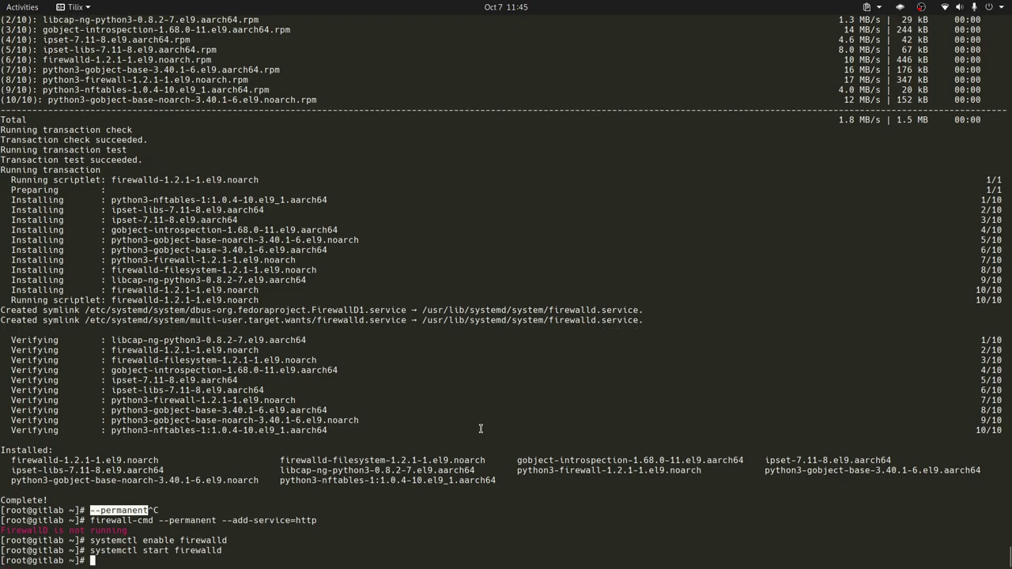
Step: Try to check whether firewalld is enabled by reworking the earlier enable command into "systemct is- enabled firewalld"
key("Up")
key("Up")
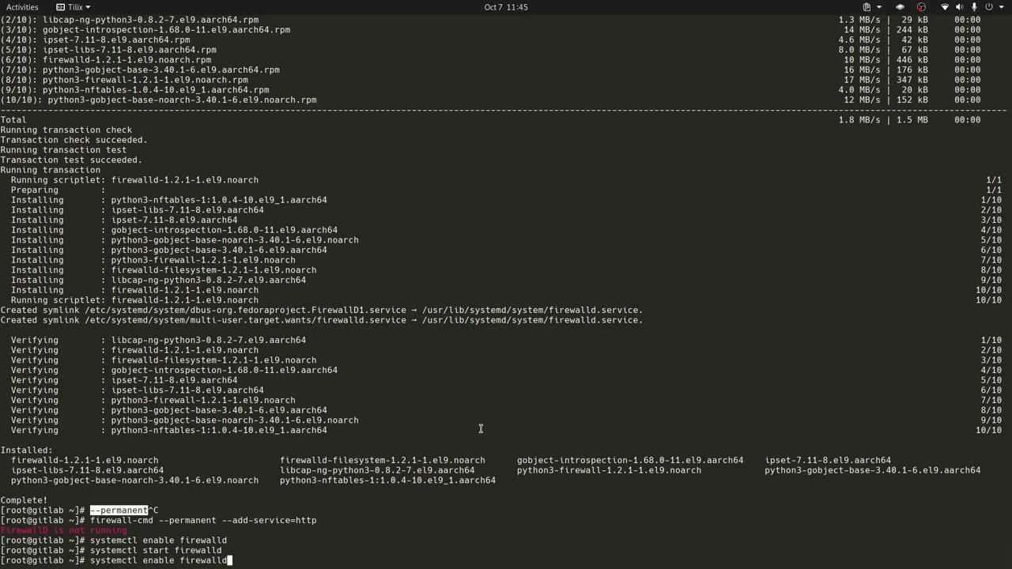
key("Left")
key("Left")
key("Left")
key("Left")
key("Left")
key("Left")
key("Left")
key("Left")
key("Left")
key("Left")
key("Left")
key("Left")
key("Left")
key("Left")
key("Left")
key("Left")
key("Left")
type("is-")
key("Left")
key("Left")
key("Left")
key("Left")
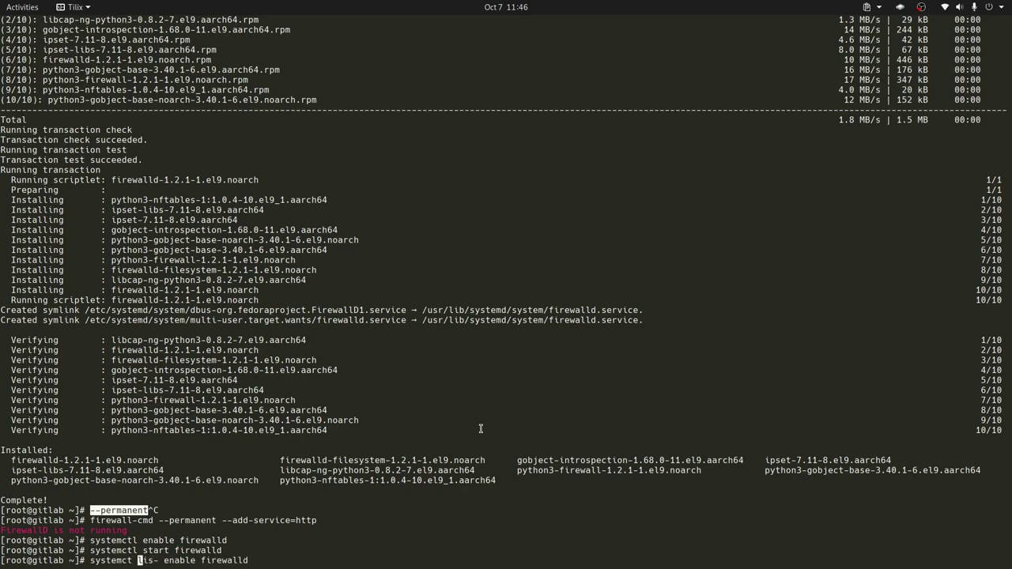
key("Delete")
key("Right")
key("Right")
key("Right")
key("Right")
key("Right")
key("Right")
key("Right")
key("Right")
key("Right")
key("Right")
key("Right")
key("Right")
key("Right")
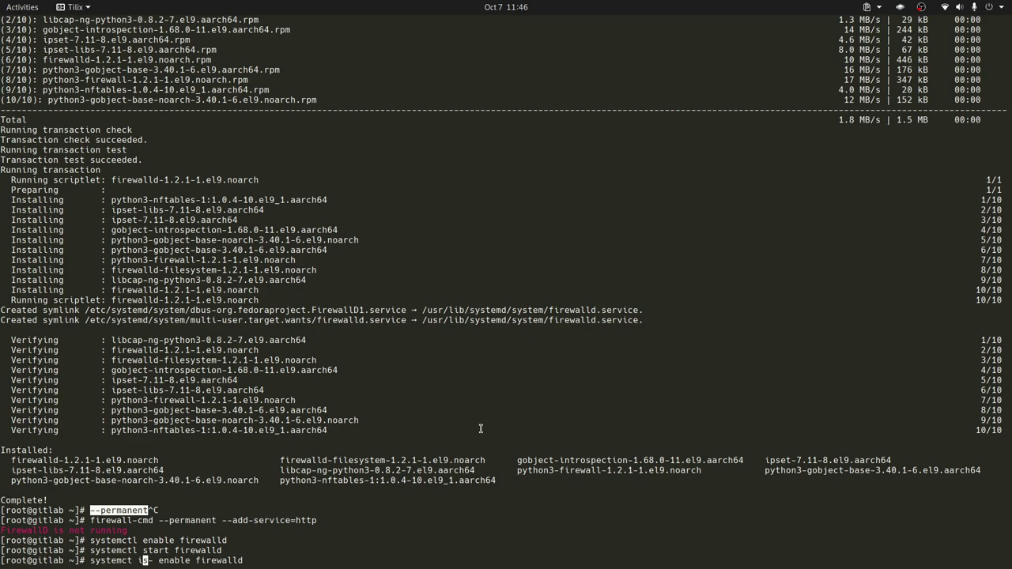
key("Left")
key("Left")
type("d")
key("Return")
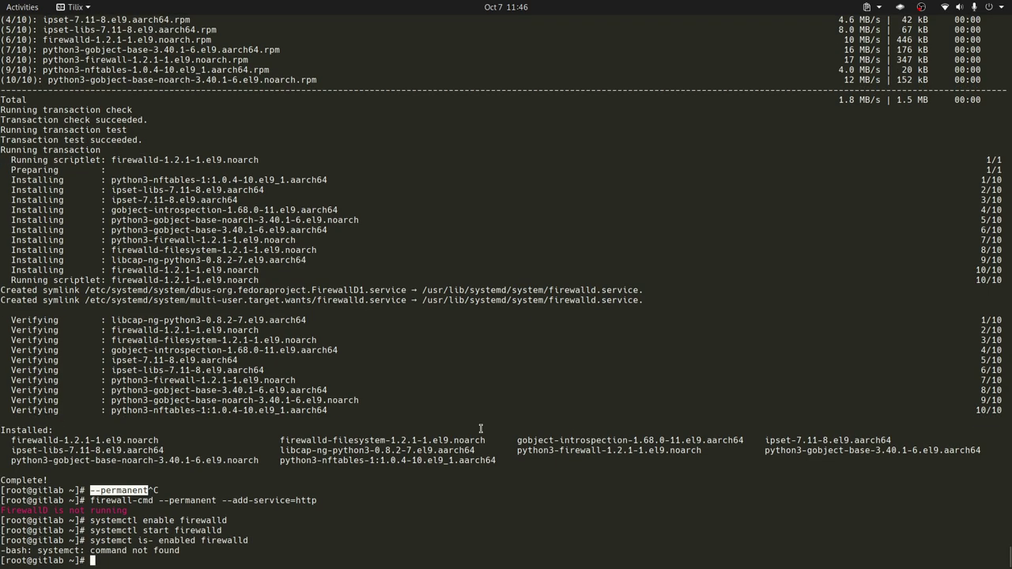
Step: Correct the command name to systemctl and try running "systemctl is- enabled firewalld"
key("Up")
key("Home")
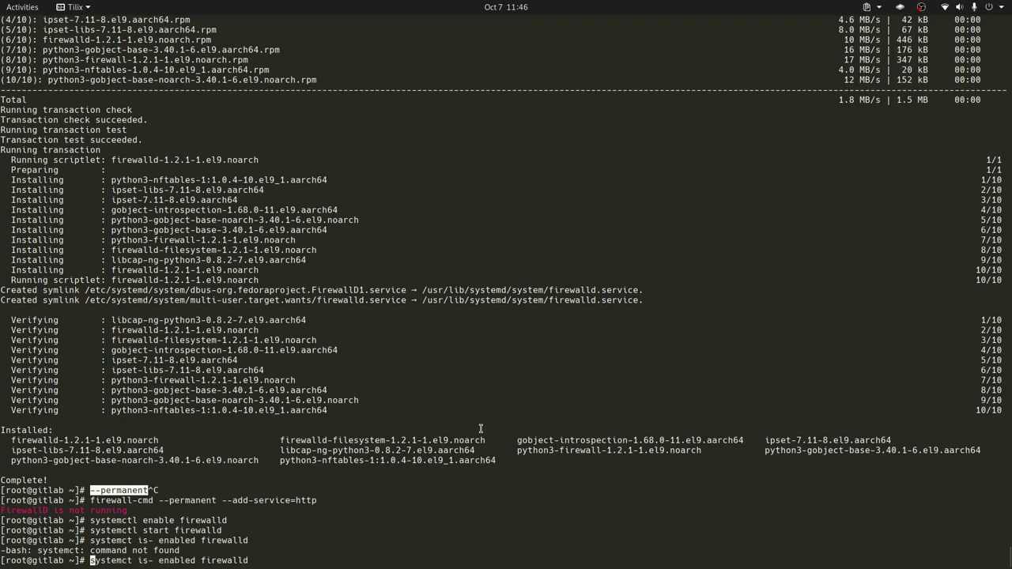
key("Right")
key("Right")
key("Right")
key("Right")
key("Right")
key("Right")
key("Right")
key("Right")
type("l")
key("Return")
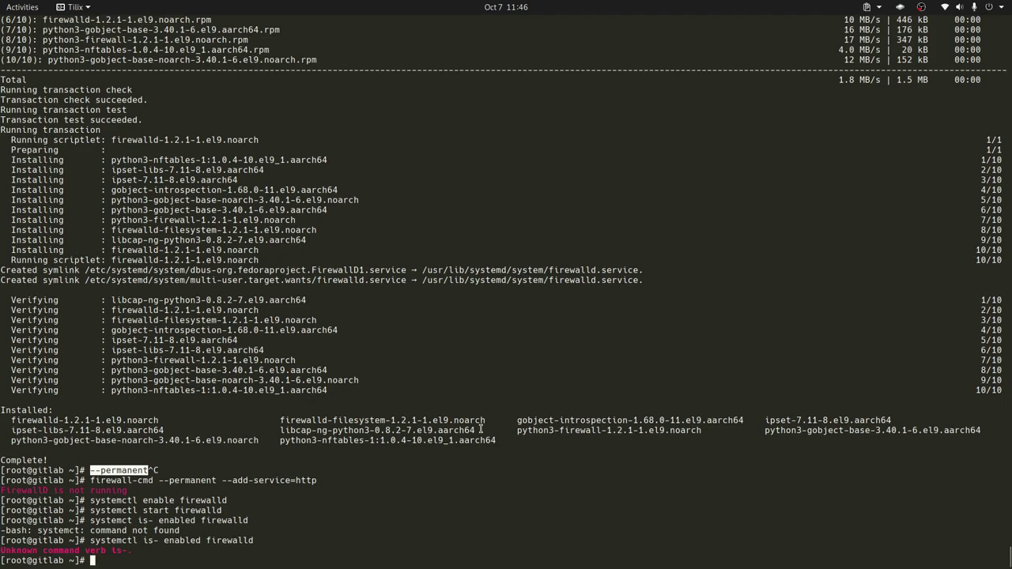
Step: Remove the stray space from the previous command and check the service with "systemctl is-enabled firewalld"
key("Up")
key("Left")
key("Left")
key("Left")
key("Left")
key("Left")
key("Left")
key("Left")
key("Left")
key("Left")
key("Left")
key("Left")
key("Left")
key("Left")
key("Left")
key("Left")
key("Left")
key("Left")
key("Left")
key("Left")
key("Left")
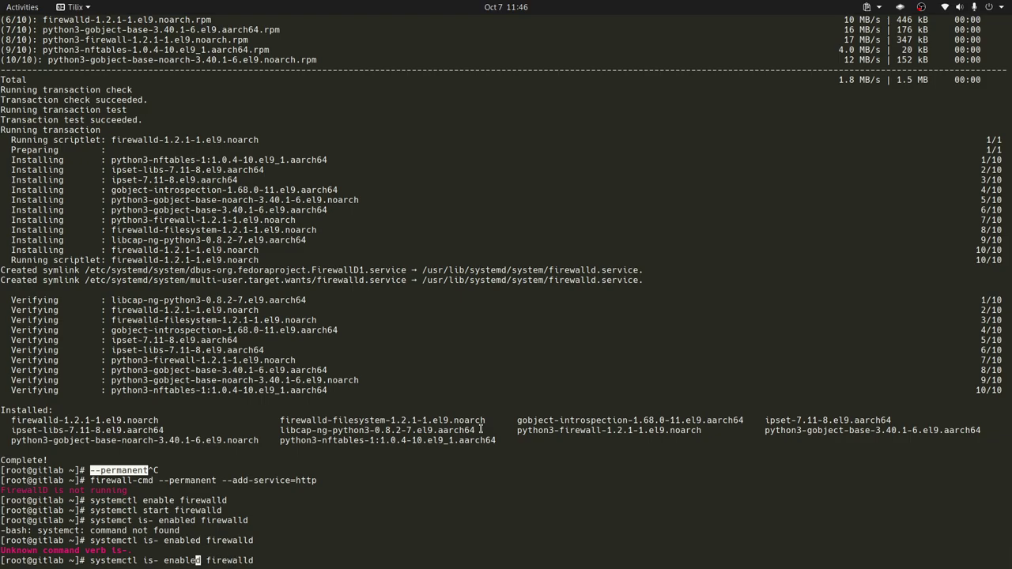
key("Right")
key("Right")
key("Right")
key("Right")
key("BackSpace")
key("Return")
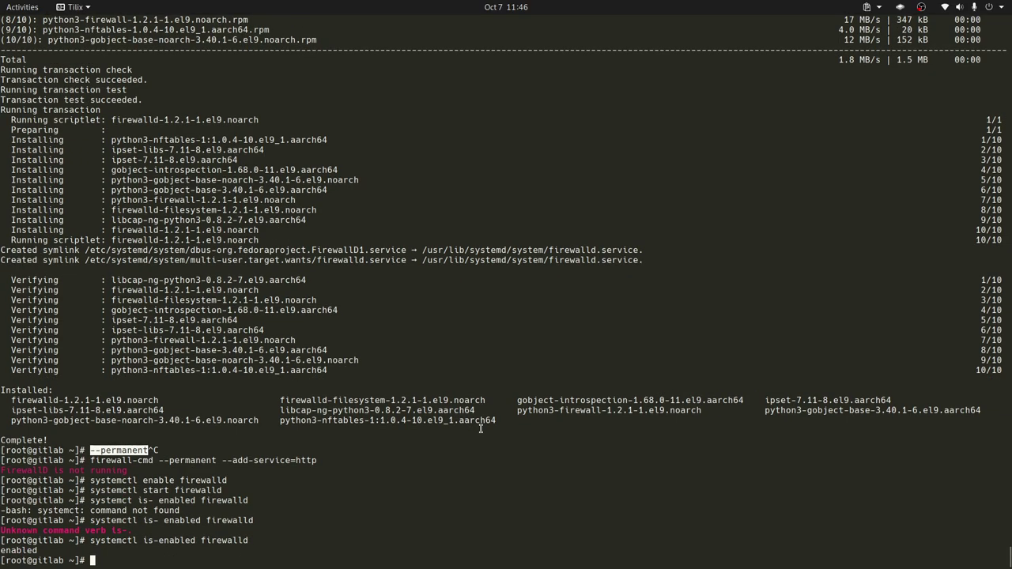
left_click_drag(90, 484, 250, 484)
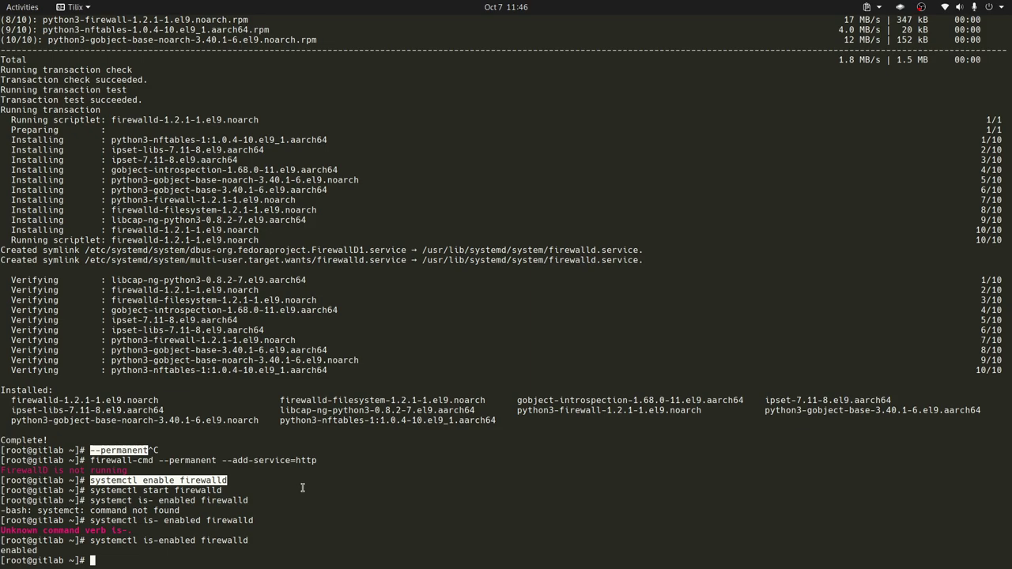
left_click_drag(87, 520, 252, 521)
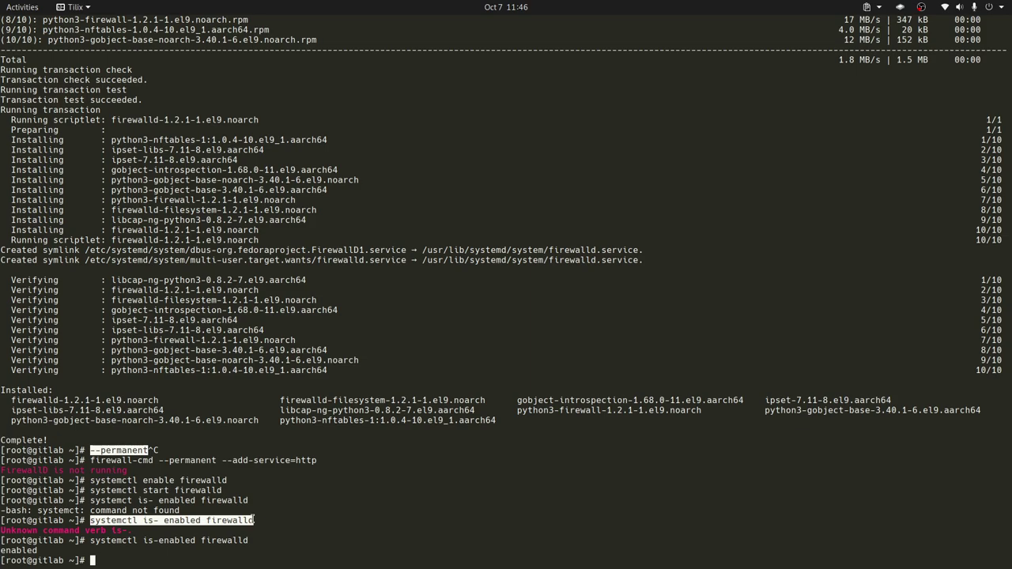
left_click(92, 489)
left_click_drag(92, 489, 223, 490)
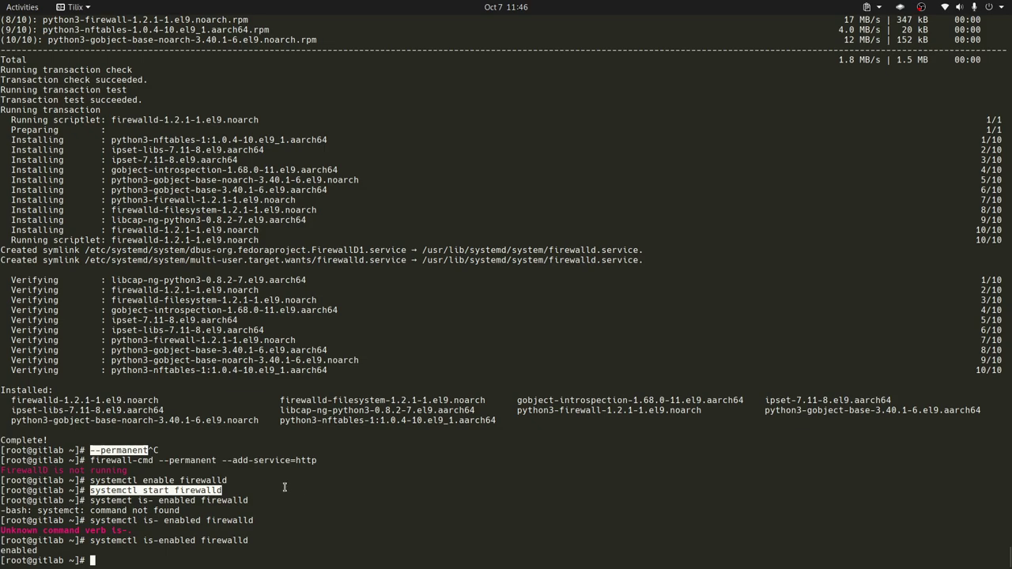
left_click(182, 490)
left_click_drag(90, 490, 223, 494)
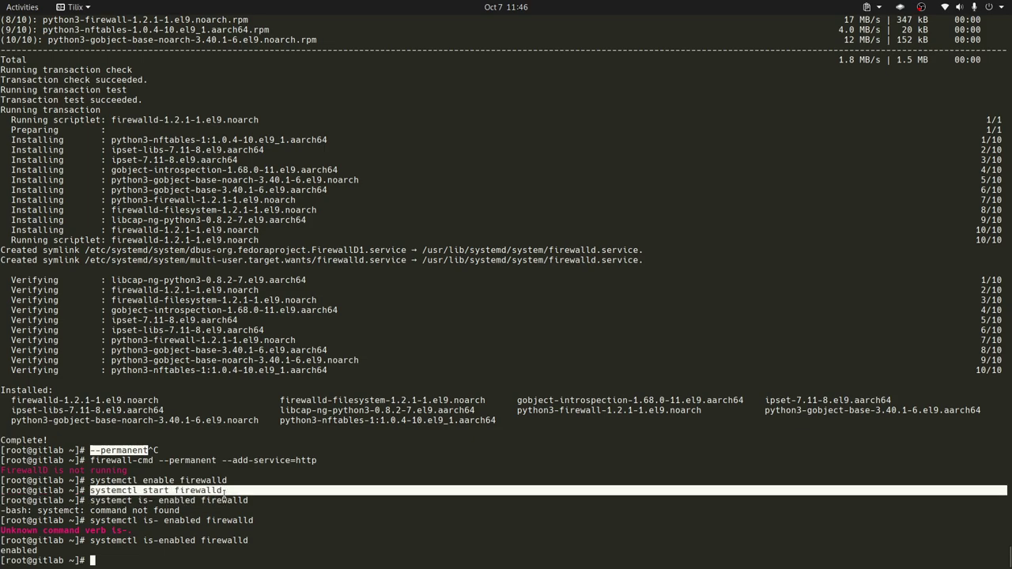
left_click_drag(90, 480, 231, 481)
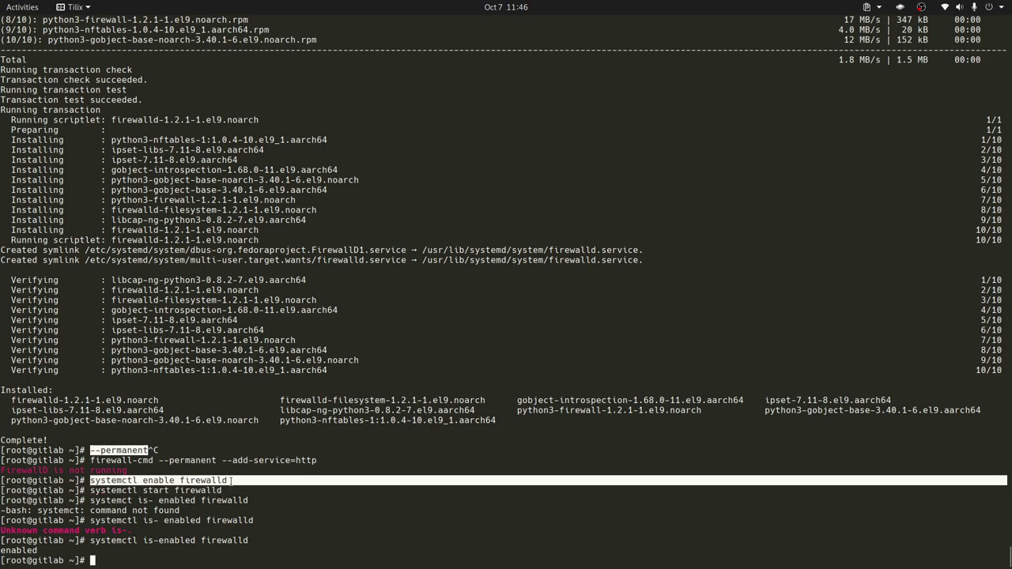
left_click(329, 472)
Step: Copy the earlier HTTP rule from the terminal output and run "firewall-cmd --permanent --add-service=http" again
left_click_drag(91, 460, 316, 460)
middle_click(477, 456)
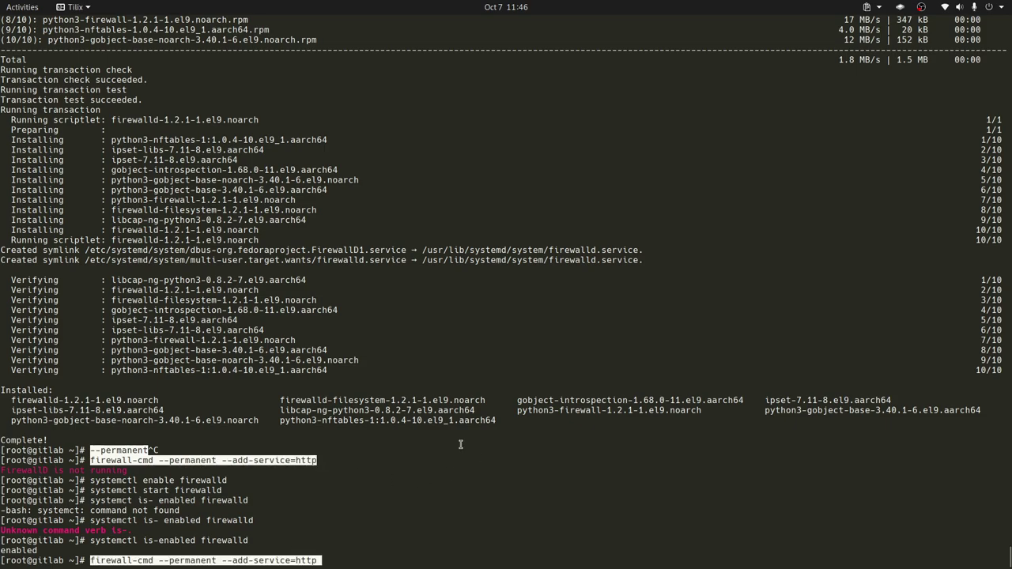
key("Return")
Step: Copy the HTTPS rule from the GitLab install page in LibreWolf and run "firewall-cmd --permanent --add-service=https" in Tilix
key("alt+Tab")
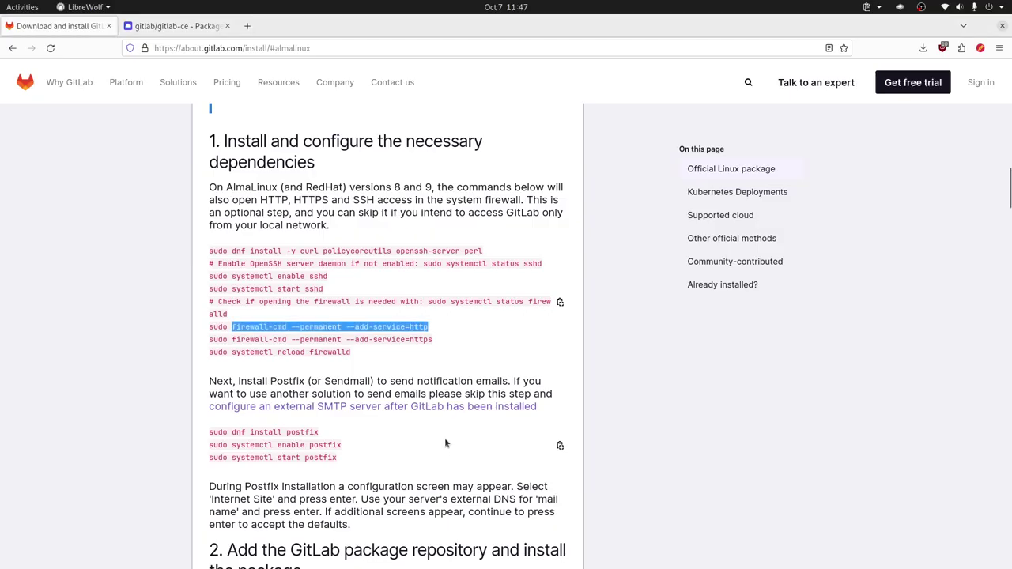
left_click_drag(231, 340, 439, 345)
key("alt+Tab")
middle_click(468, 463)
key("Return")
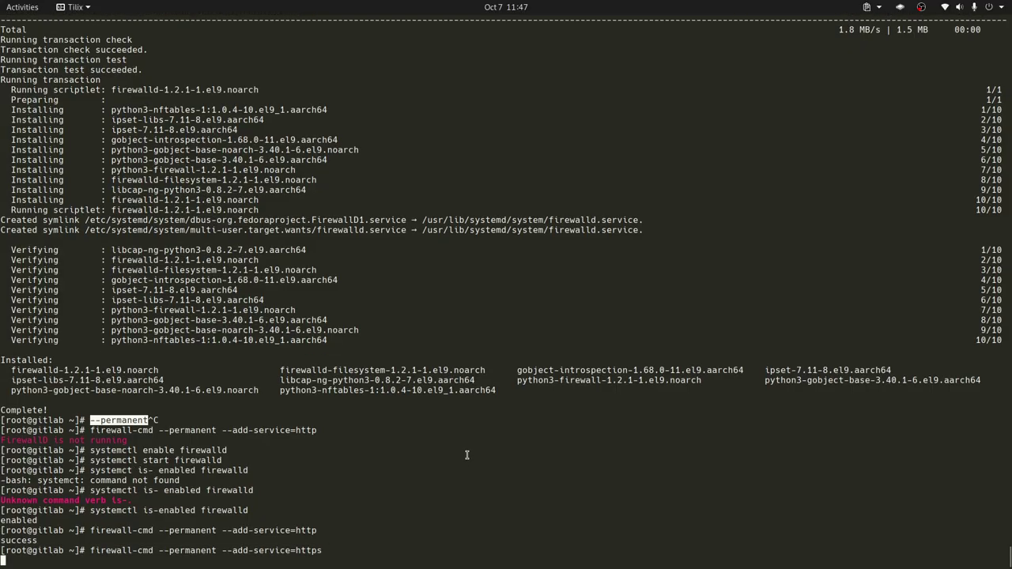
Step: Copy the firewall reload command from the GitLab install page without sudo and run "systemctl reload firewalld" in the terminal
key("alt+Tab")
left_click_drag(230, 352, 381, 353)
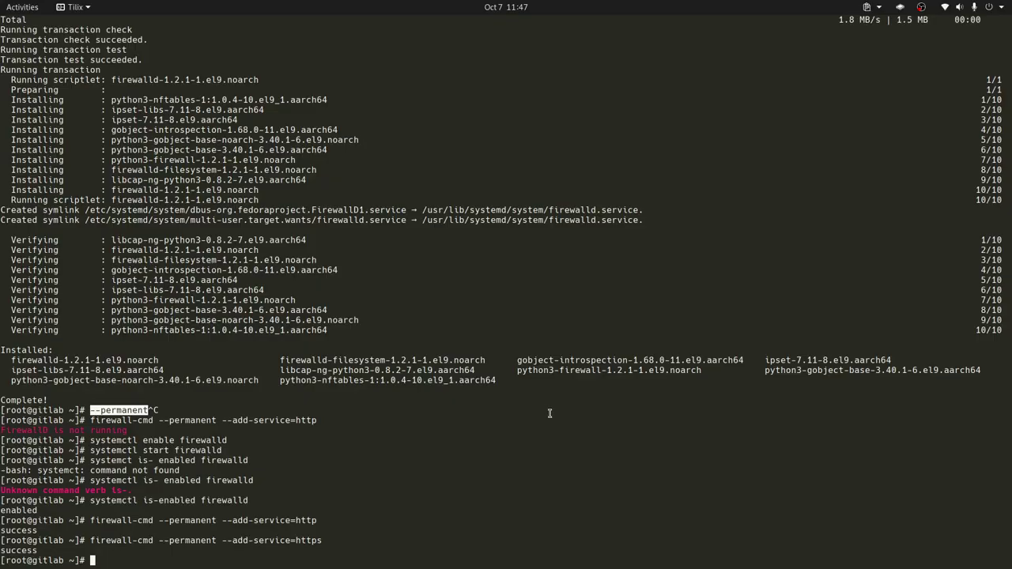
key("alt+Tab")
middle_click(691, 407)
key("Return")
Step: Copy "dnf install postfix" from the GitLab install page, run it in the terminal and accept the installation with y
key("alt+Tab")
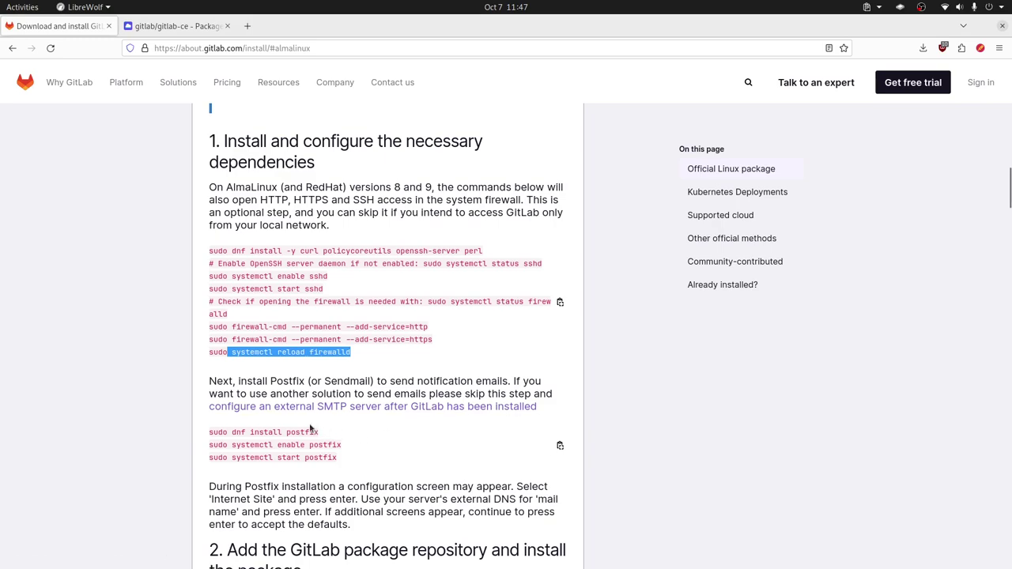
left_click_drag(232, 432, 318, 433)
key("ctrl+c")
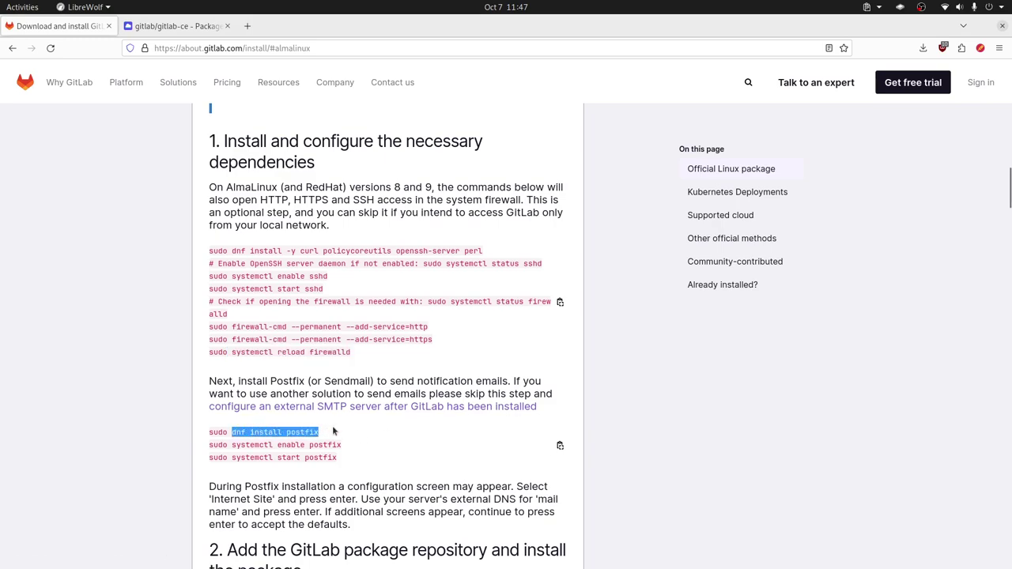
right_click(317, 433)
left_click(383, 291)
key("alt+Tab")
key("ctrl+shift+v")
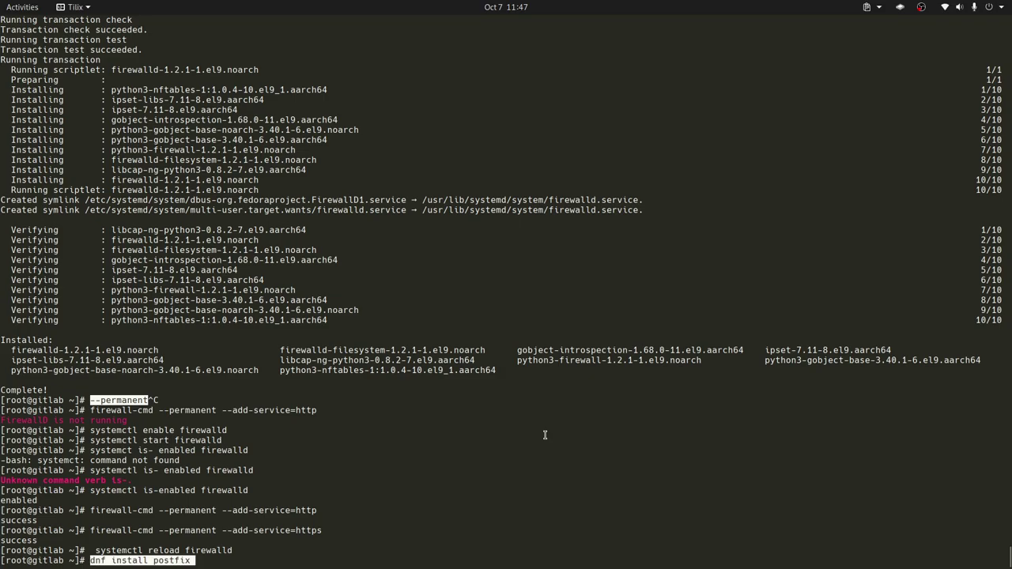
key("Return")
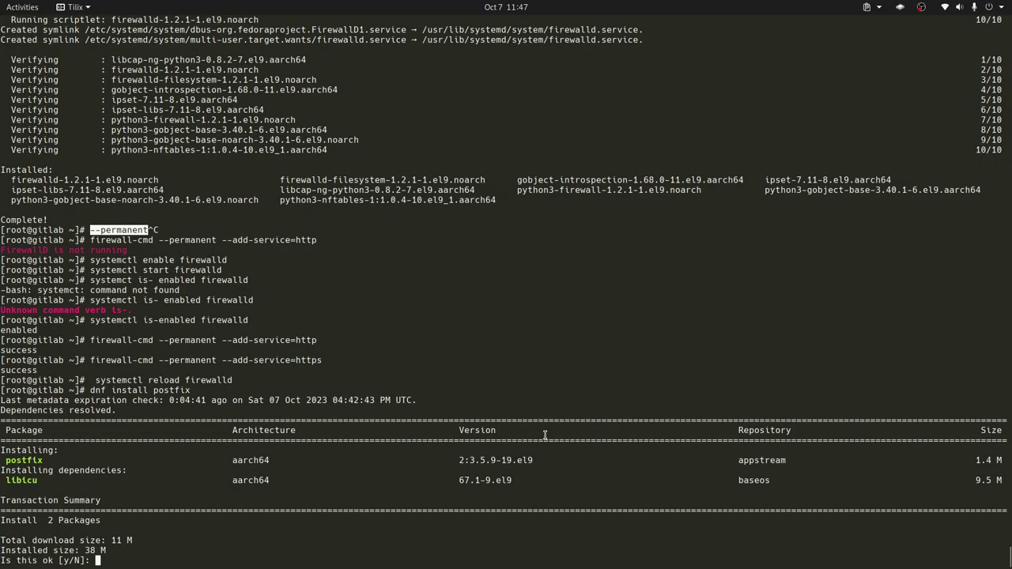
type("y")
key("Return")
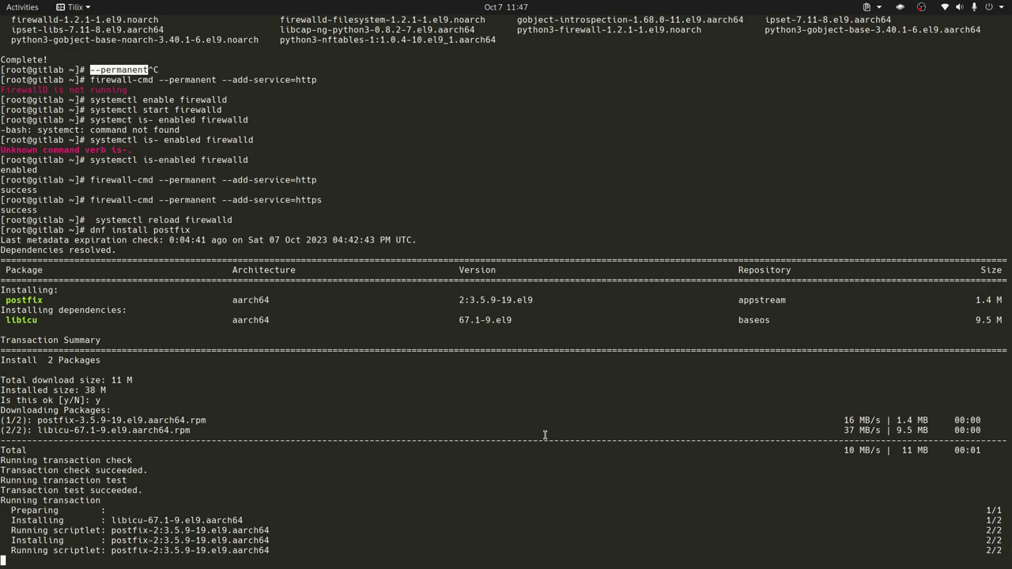
Step: Take the enable command from the GitLab install page and run "systemctl enable postfix" in the terminal
key("alt+Tab")
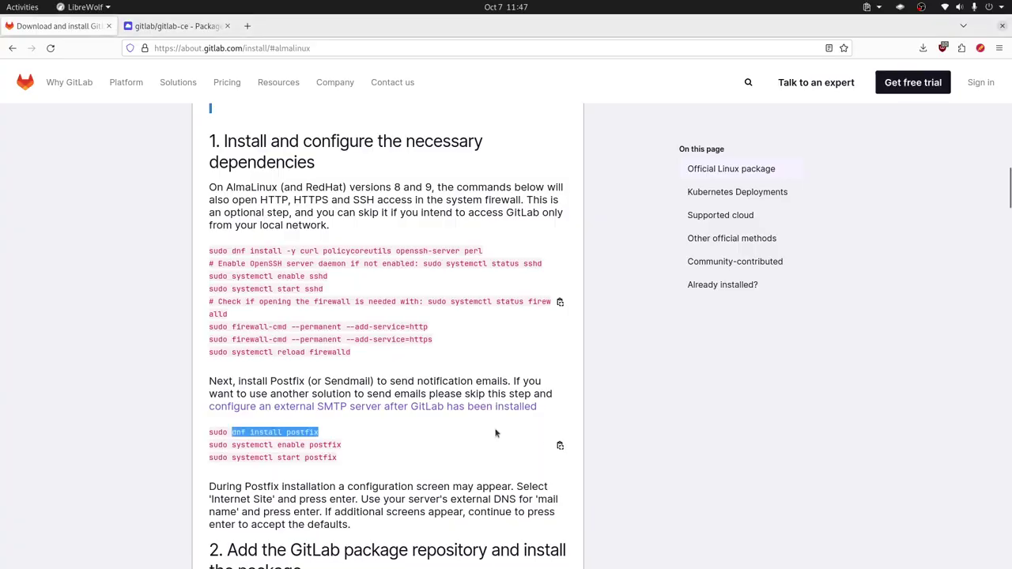
left_click_drag(231, 444, 366, 442)
key("alt+Tab")
type("systemctl enable postfix")
key("Return")
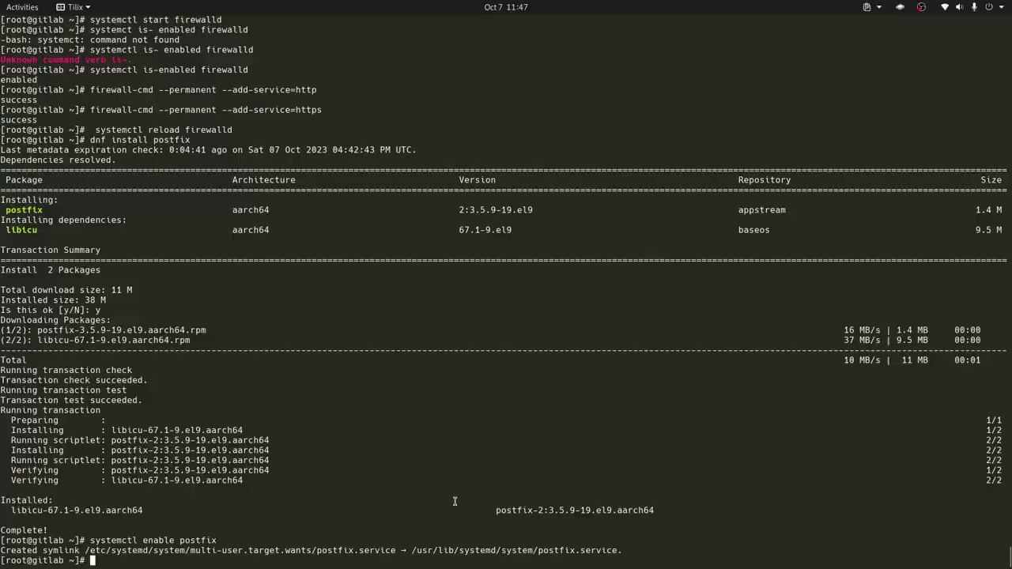
Step: Take the start command from the GitLab install page and run "systemctl start postfix" in the terminal
key("alt+Tab")
left_click(233, 458)
left_click_drag(229, 458, 358, 460)
key("alt+Tab")
type("systemctl start postfix")
key("Return")
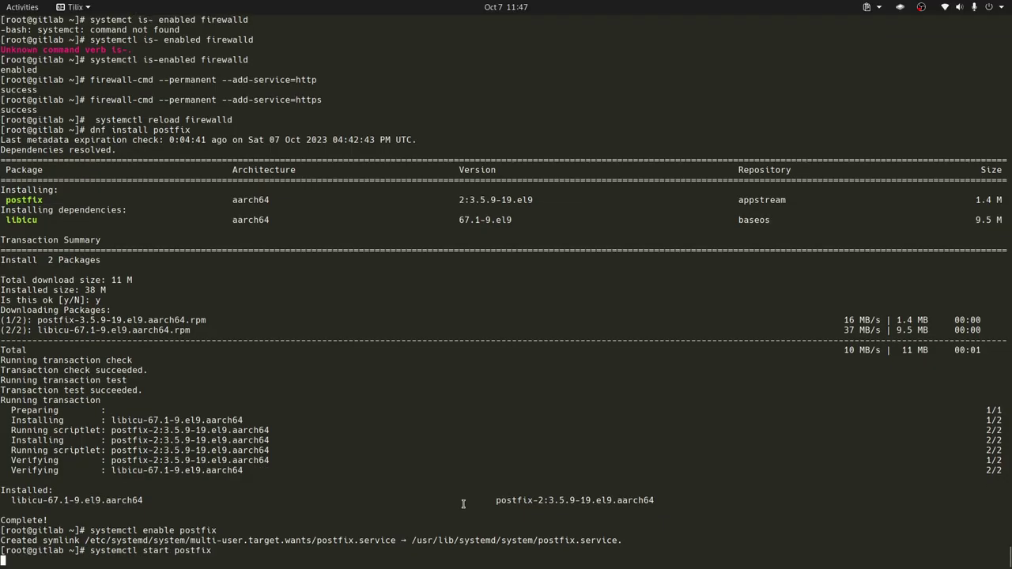
Step: Start a cat command on /etc/, list the entries matching "sys" and "sysc", and clear that part of the path
type("cat /etc/")
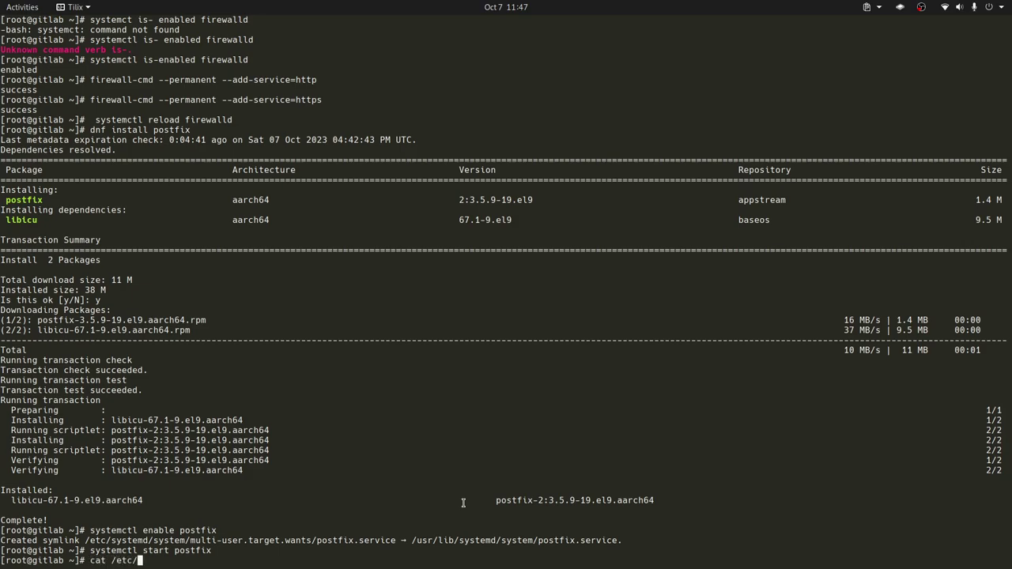
type("con")
key("BackSpace")
key("BackSpace")
key("BackSpace")
type("sys")
key("Tab")
key("Tab")
key("Tab")
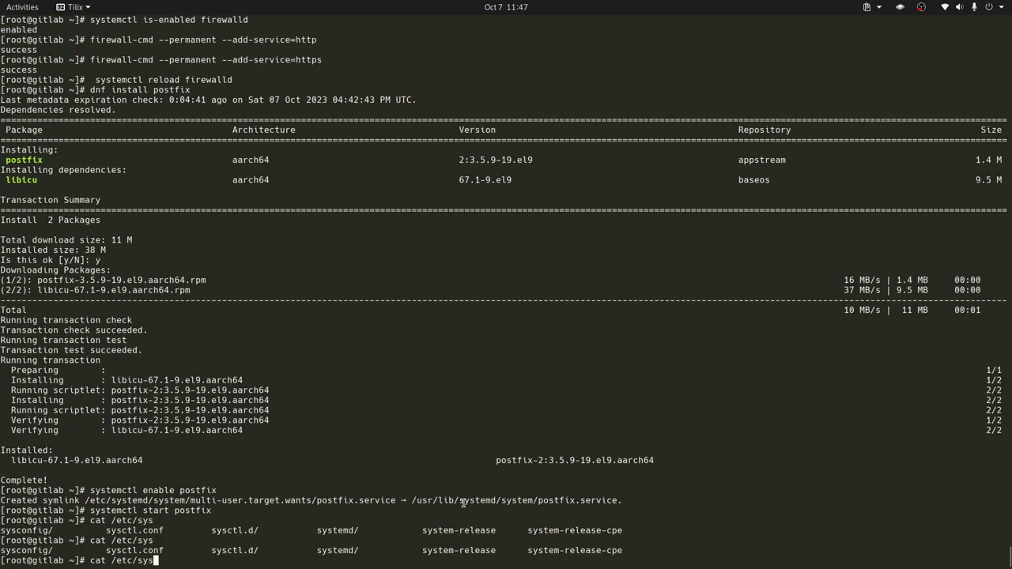
type("c")
key("Tab")
key("Tab")
key("BackSpace")
key("BackSpace")
key("BackSpace")
key("BackSpace")
Step: List the contents of the /etc/postfix directory and complete the command as "cat /etc/postfix/main.cf" to display the file
type("pos")
key("Tab")
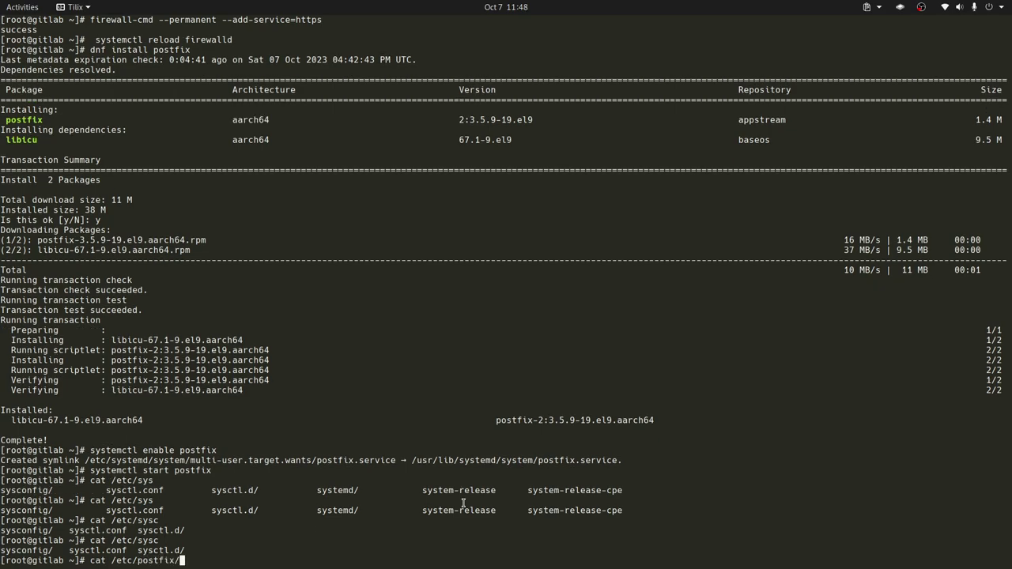
key("Tab")
key("Tab")
key("Tab")
type("main.cf")
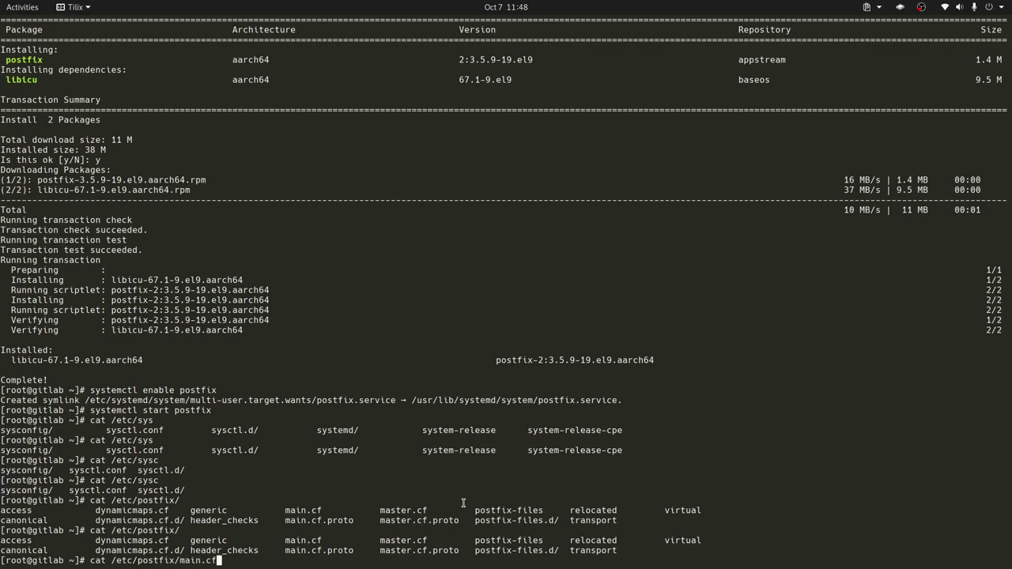
key("Return")
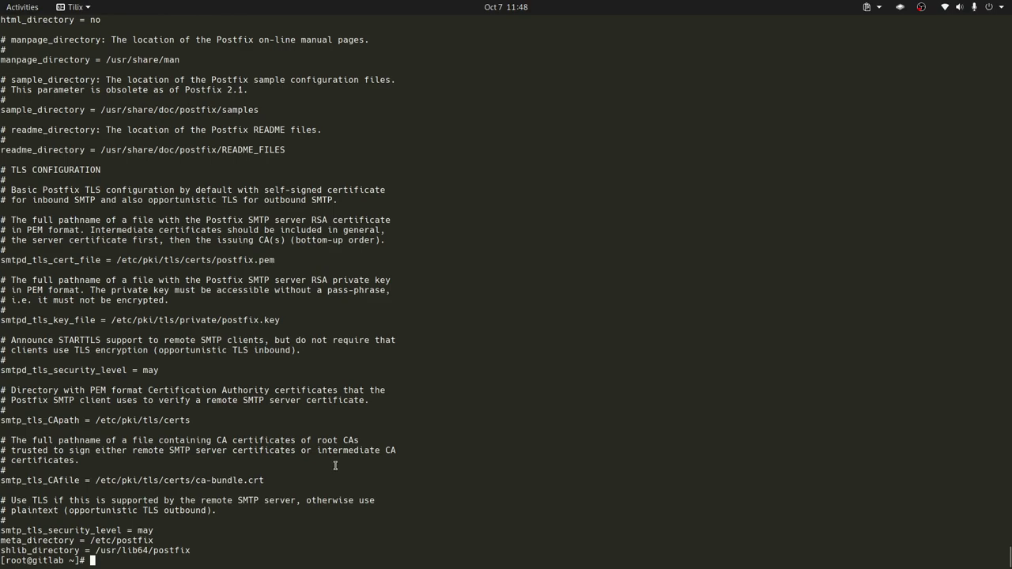
Step: Examine the Postfix main.cf settings, from the TLS section back to the alias database and mailbox delivery sections
scroll(335, 465, "up", 6)
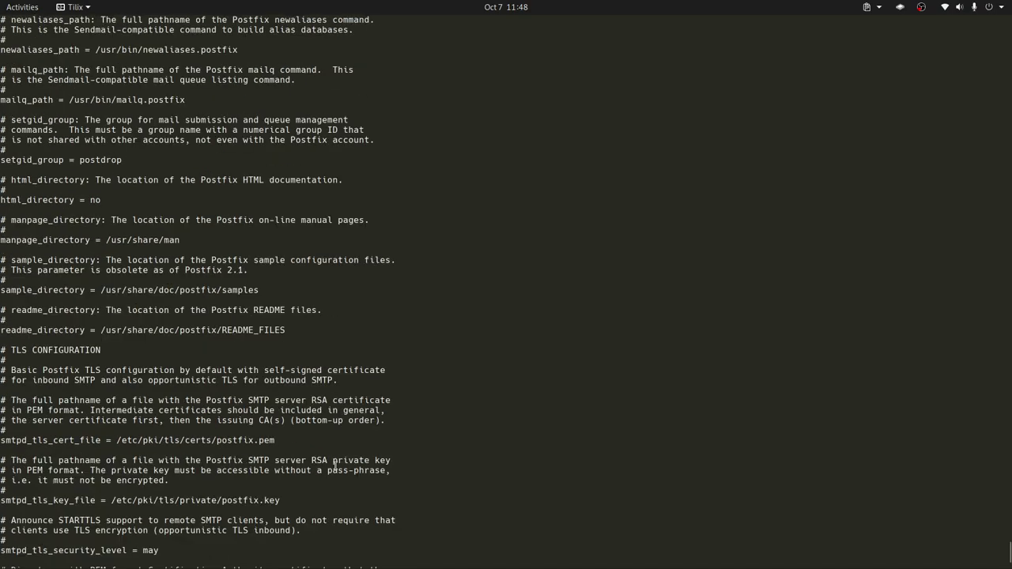
scroll(335, 465, "up", 4)
scroll(336, 466, "up", 4)
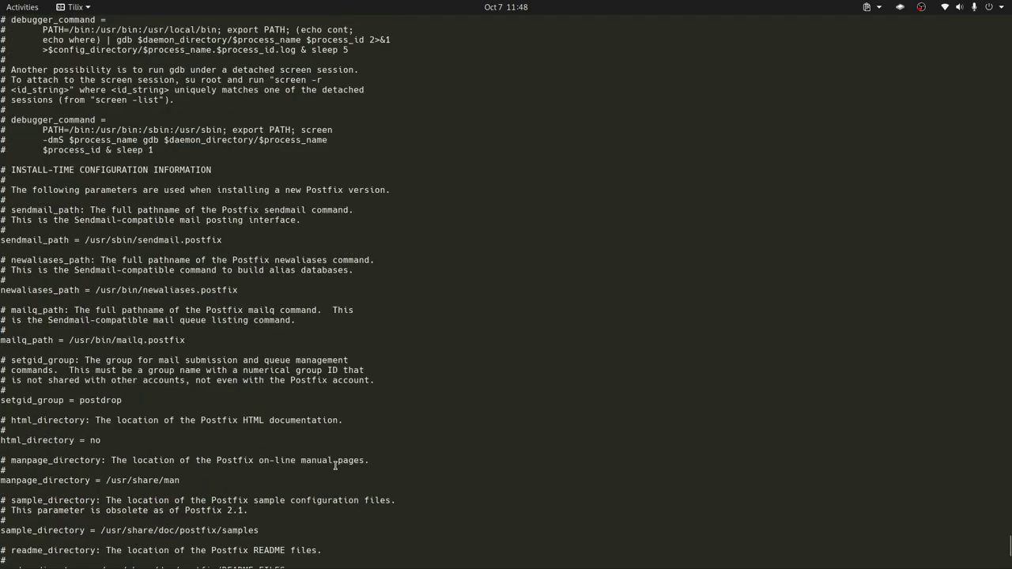
scroll(335, 466, "up", 6)
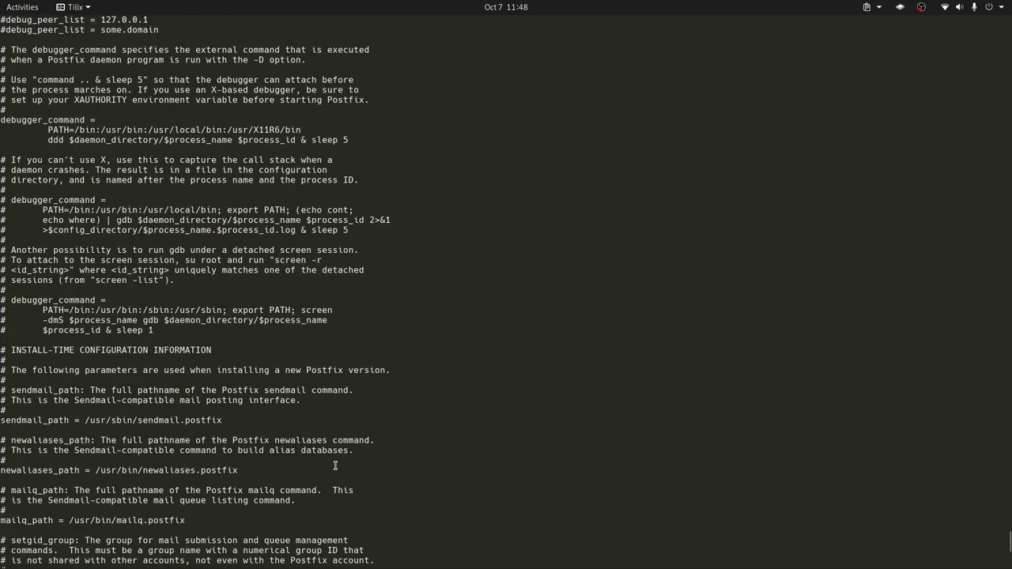
scroll(335, 465, "up", 20)
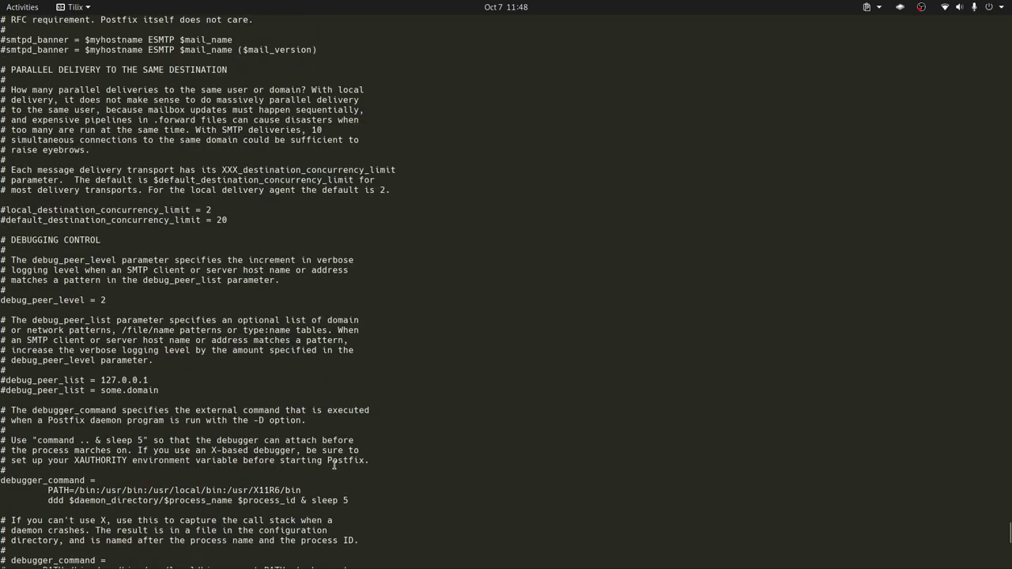
scroll(335, 465, "up", 20)
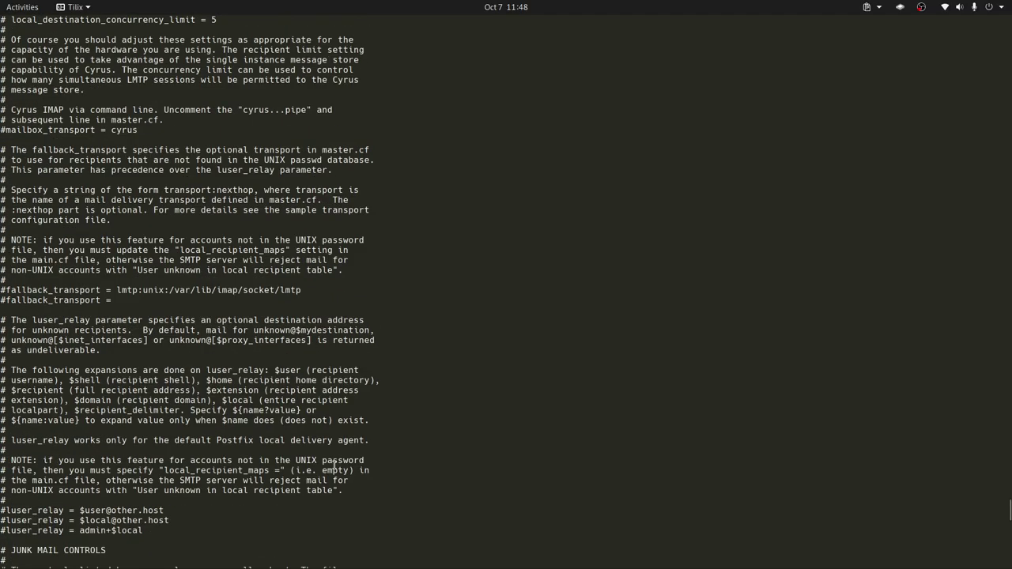
scroll(334, 466, "up", 10)
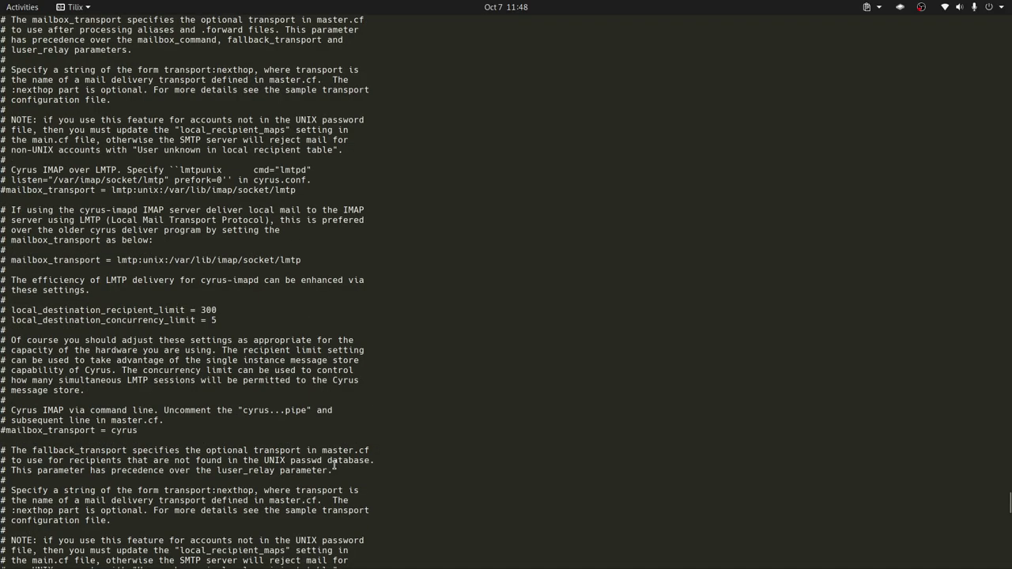
scroll(335, 466, "up", 20)
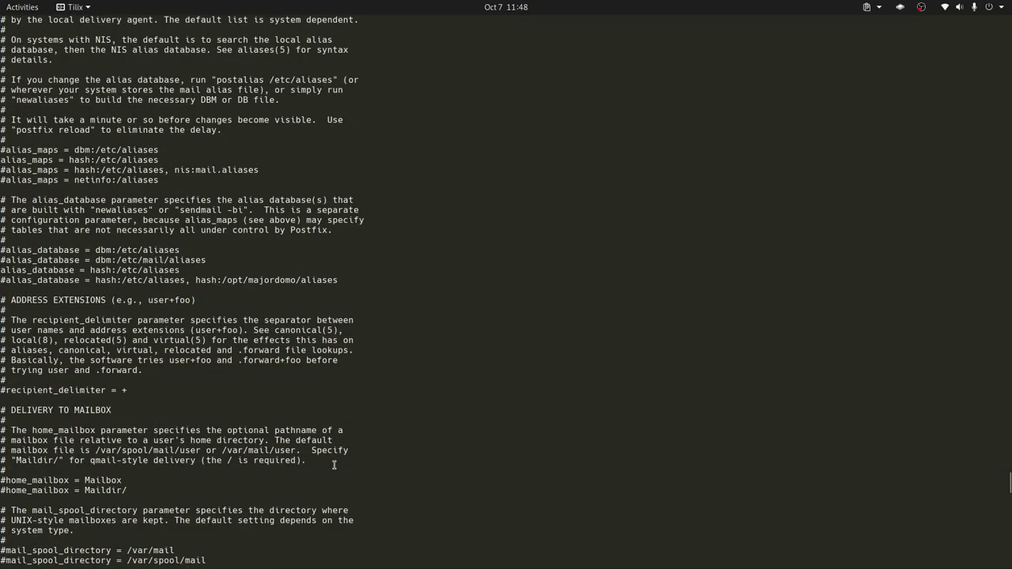
scroll(335, 465, "down", 20)
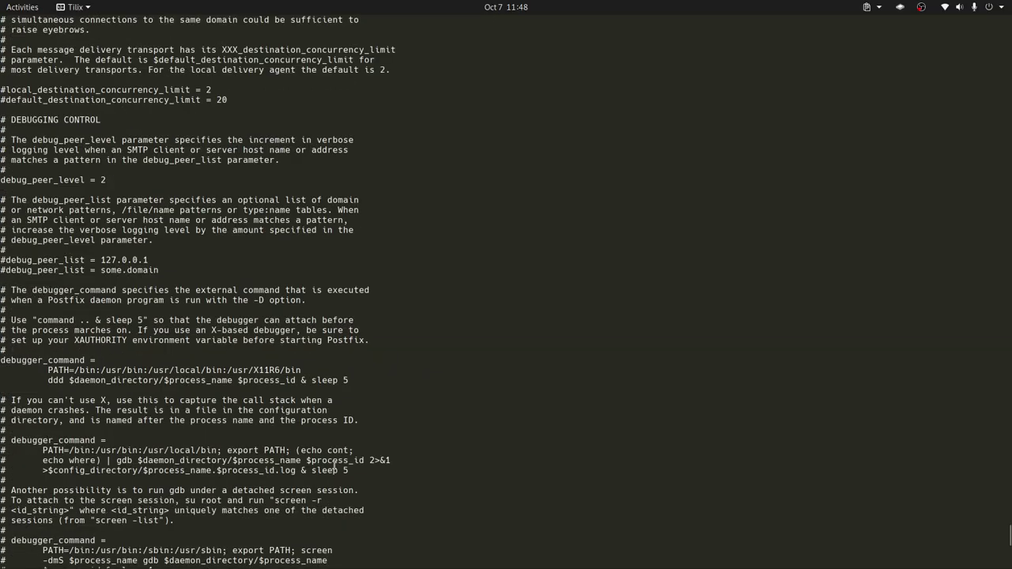
scroll(335, 465, "down", 20)
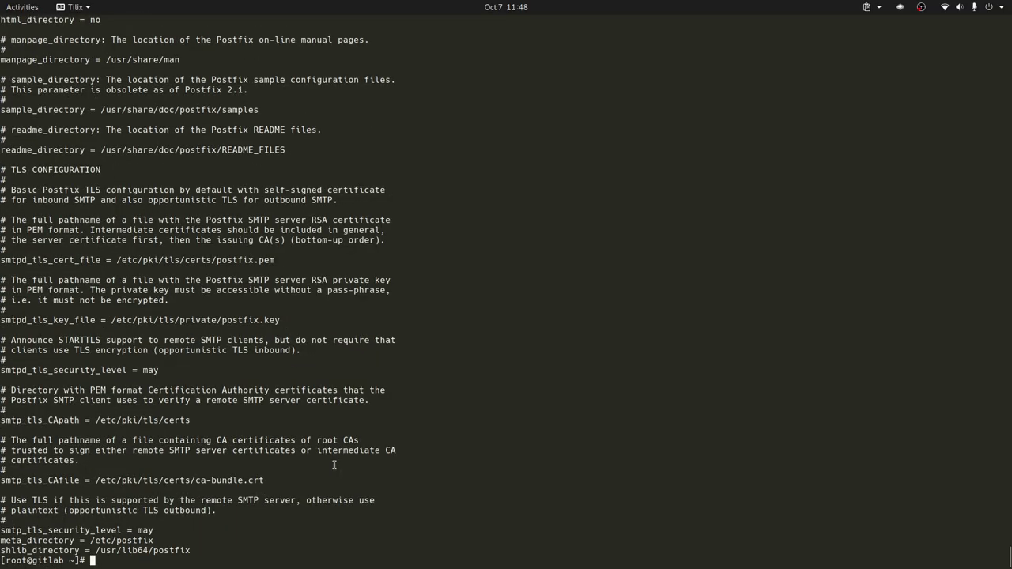
Step: Rework the previous command into "cat /etc/postfix/master.cf" and review the service entries in its output
key("Return")
key("Return")
key("Return")
key("Up")
key("BackSpace")
key("BackSpace")
key("BackSpace")
key("BackSpace")
key("BackSpace")
type("ster.cf")
key("Return")
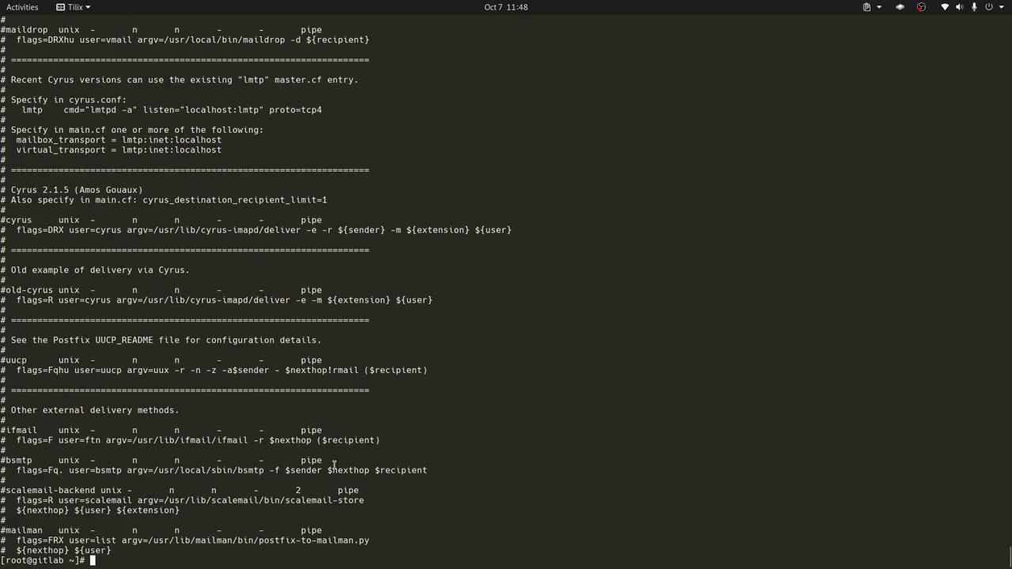
scroll(391, 370, "up", 15)
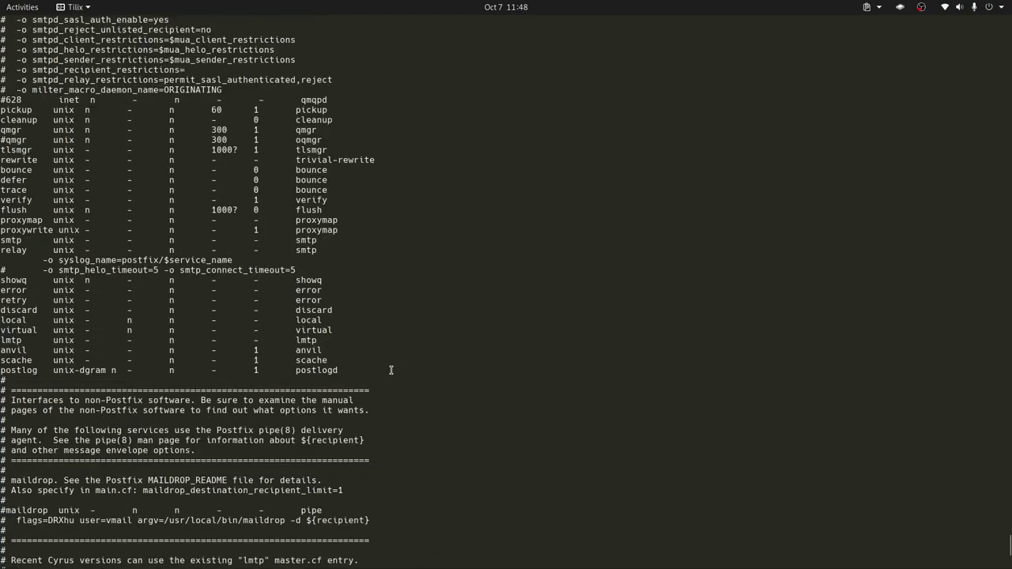
Step: Review the remaining service entries in the master.cf output and add a few blank prompt lines
scroll(391, 371, "up", 15)
scroll(391, 370, "down", 20)
key("Return")
key("Return")
key("Return")
key("Return")
Step: Switch to LibreWolf and copy the EXTERNAL_URL install command for gitlab-ee, without sudo, from section 2 of the instructions
key("alt+Tab")
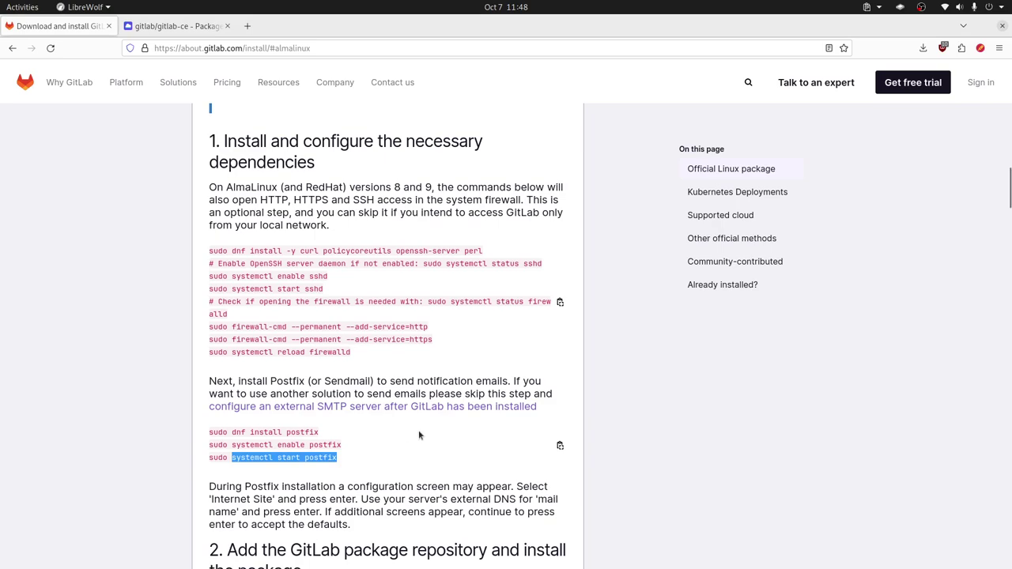
scroll(420, 429, "down", 3)
scroll(420, 429, "down", 2)
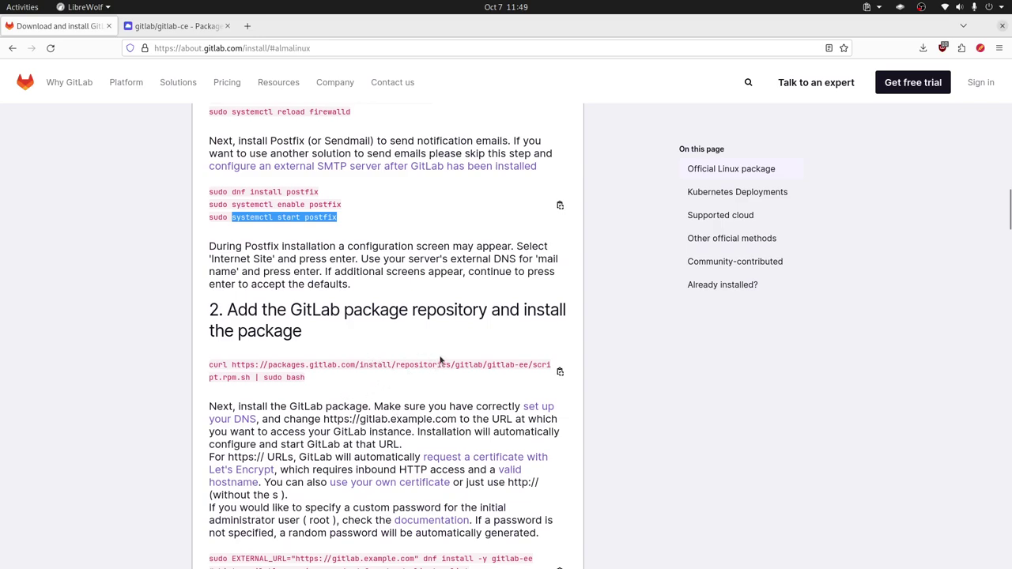
scroll(441, 360, "down", 4)
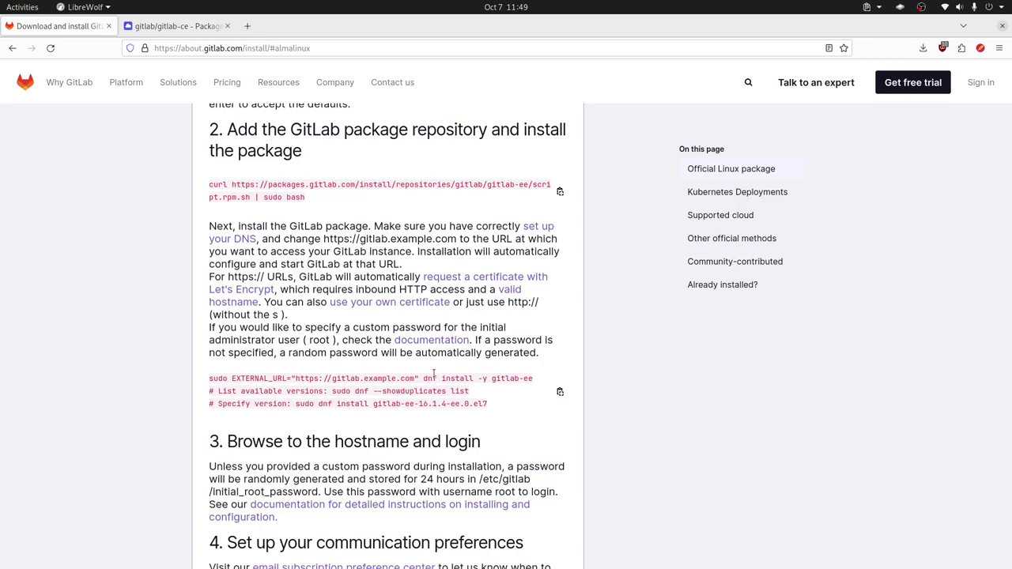
double_click(244, 380)
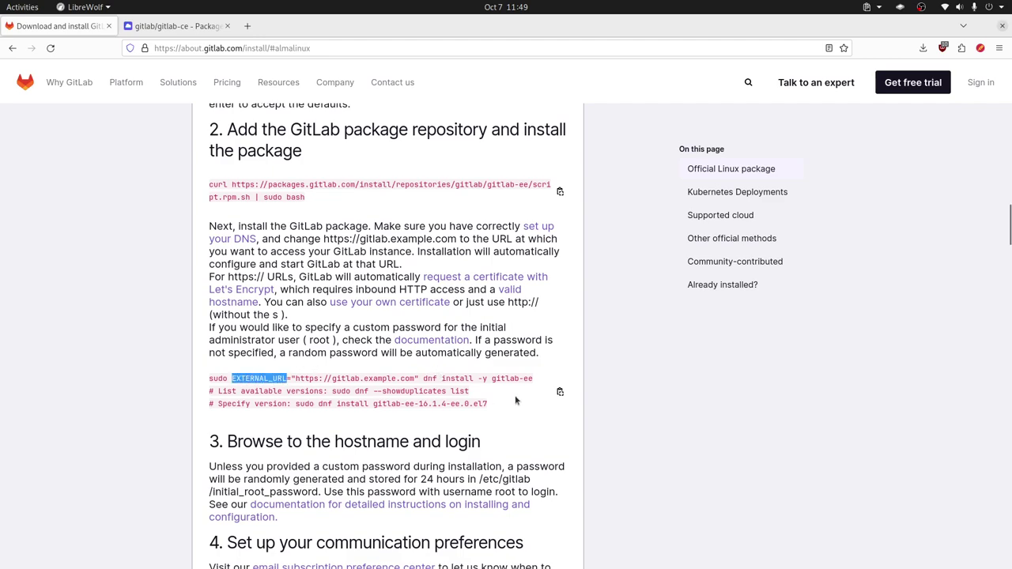
left_click(519, 379, "shift")
left_click(534, 379, "shift")
right_click(533, 379)
left_click(543, 387)
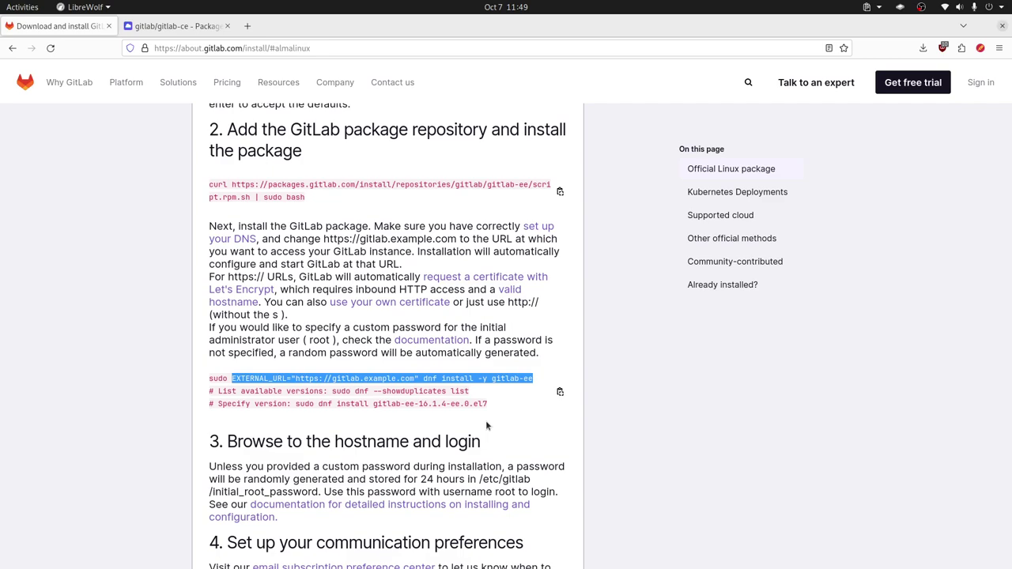
Step: Paste the install command into the Tilix terminal and change the package name to gitlab-ce
key("alt+Tab")
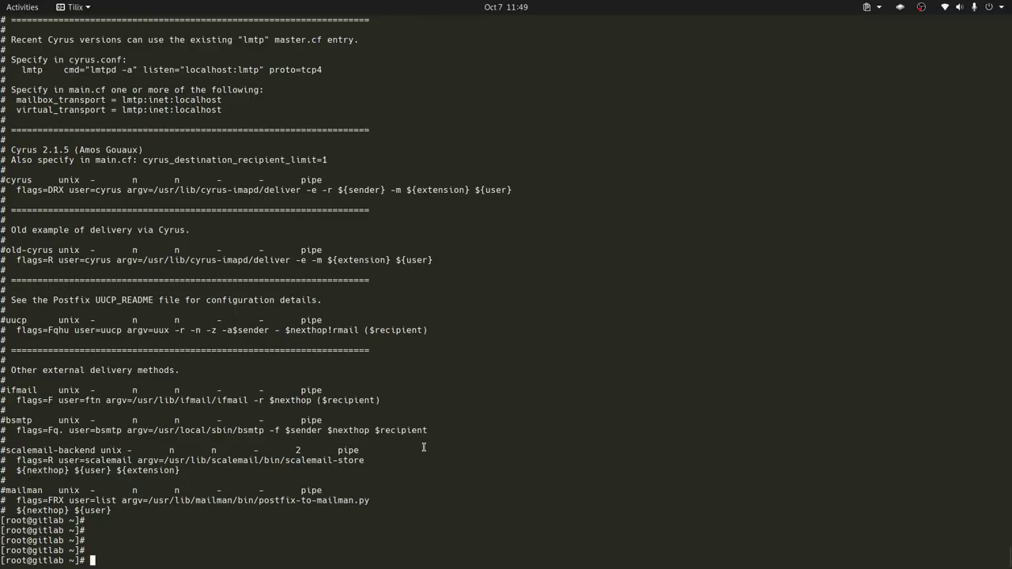
key("ctrl+shift+v")
key("Left")
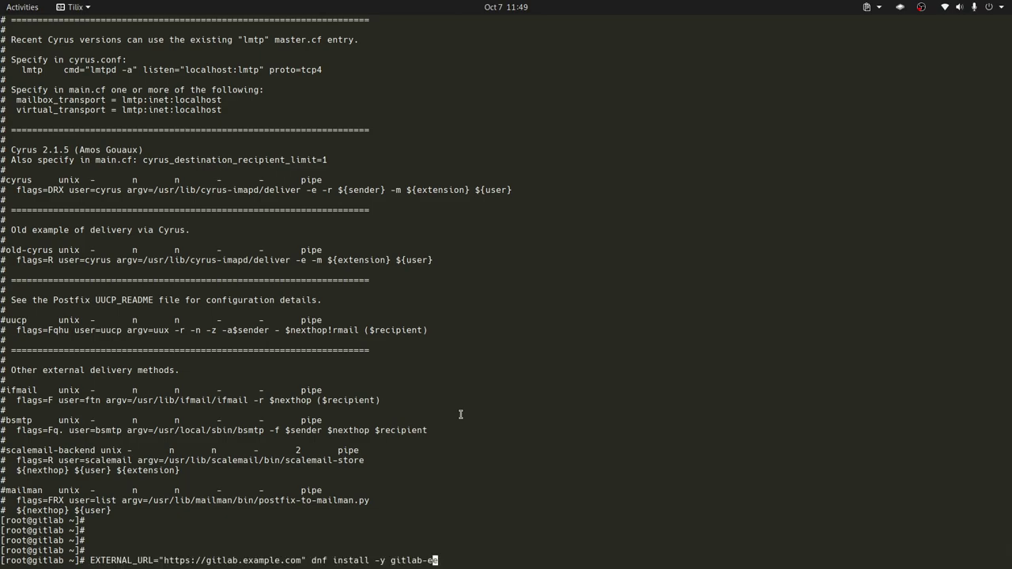
key("BackSpace")
type("c")
key("Left")
key("Left")
key("Left")
key("Left")
key("Left")
key("Left")
key("Left")
key("Left")
key("Left")
key("Left")
key("Left")
key("Left")
key("Left")
key("Left")
key("Left")
key("Left")
key("Left")
key("Left")
key("Left")
key("Left")
key("Left")
key("Left")
key("Left")
key("Left")
key("Left")
key("Left")
key("Left")
key("Left")
key("Left")
key("Left")
key("Left")
key("Left")
key("Right")
key("Right")
key("Right")
key("Right")
key("Right")
key("Right")
key("Right")
key("Right")
key("Right")
key("Right")
key("Right")
key("Right")
key("Right")
key("Right")
key("Right")
key("Right")
key("Right")
key("BackSpace")
key("BackSpace")
key("BackSpace")
key("BackSpace")
key("BackSpace")
key("BackSpace")
key("BackSpace")
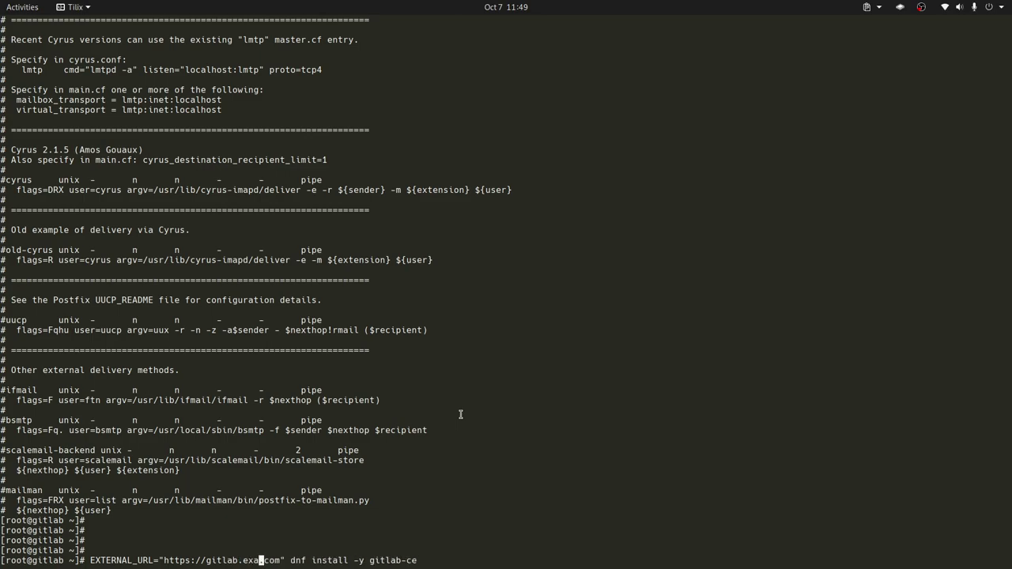
type("liber")
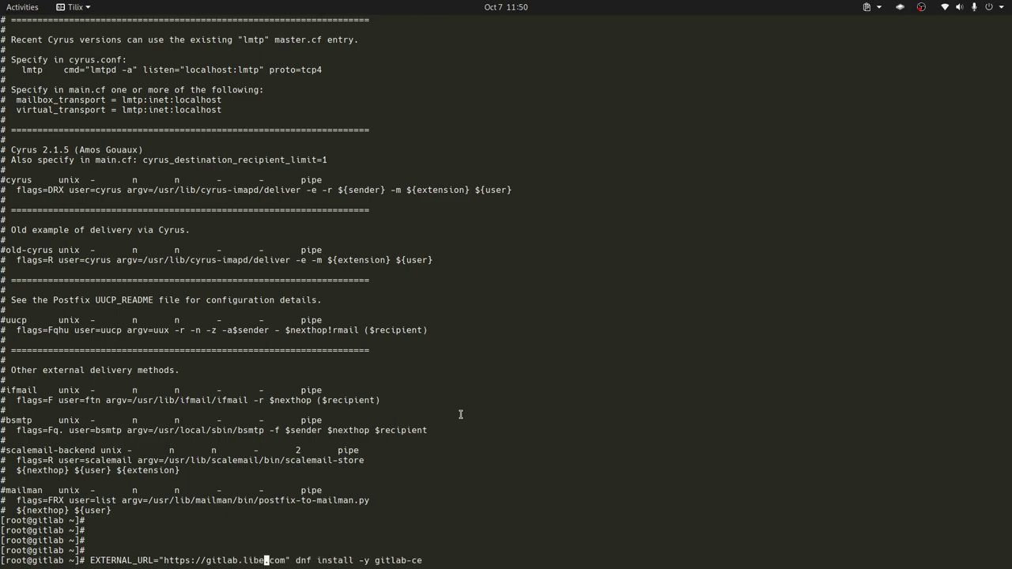
type("asolcuine")
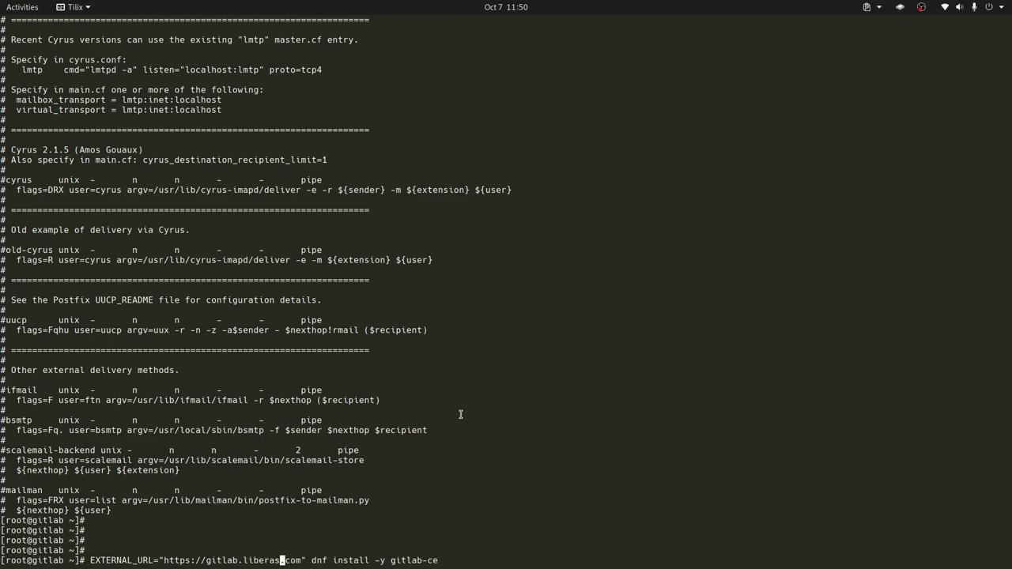
key("BackSpace")
key("BackSpace")
key("BackSpace")
key("BackSpace")
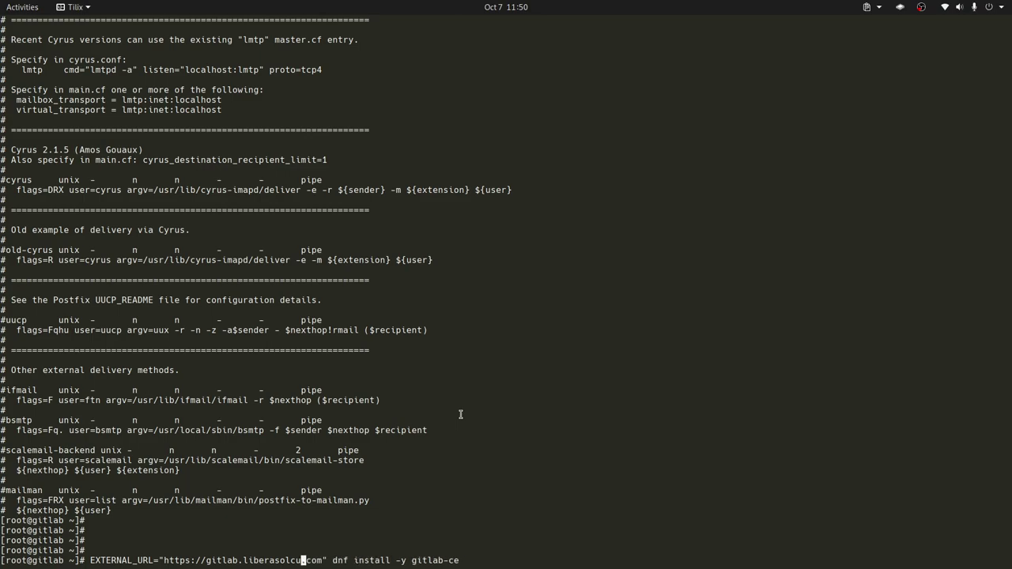
type("iones")
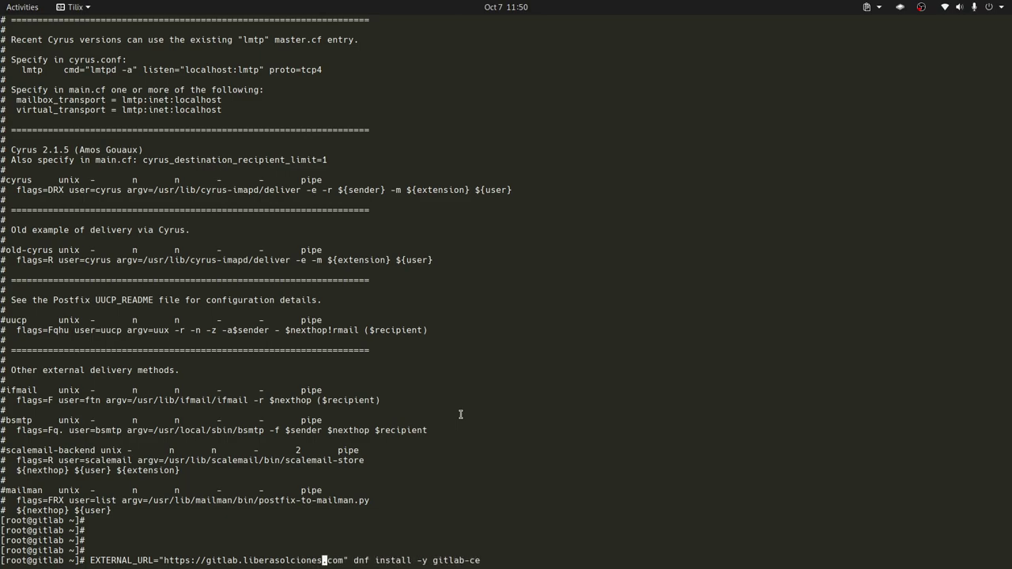
key("Left")
key("Left")
key("Left")
key("Left")
key("Left")
key("Left")
type("u")
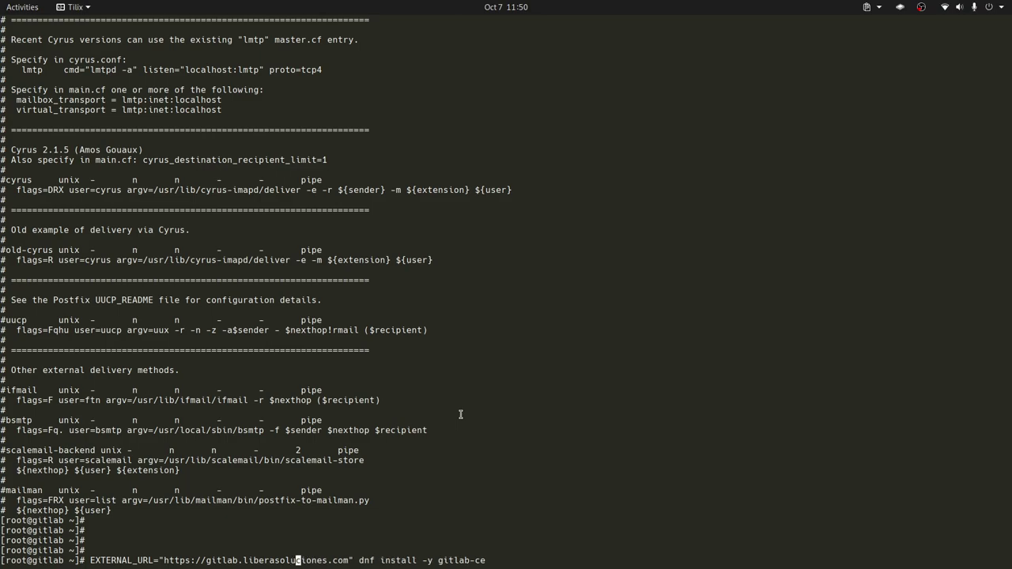
Step: Run the completed dnf install command for gitlab-ce
key("Right")
key("Right")
key("Right")
key("Right")
key("Right")
key("Right")
key("Right")
key("Right")
key("Right")
key("Right")
key("Right")
key("Right")
key("Right")
key("Right")
key("Right")
key("Right")
key("Right")
key("Right")
key("Right")
key("Right")
key("Return")
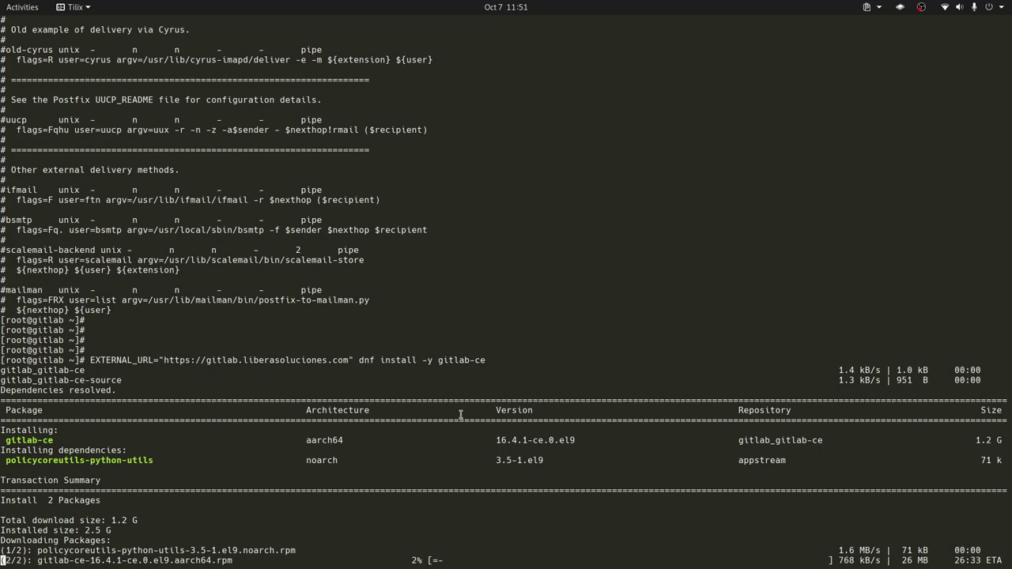
Step: Check the total download size, the gitlab-ce package architecture and the current download speed in the dnf output
left_click_drag(109, 521, 140, 521)
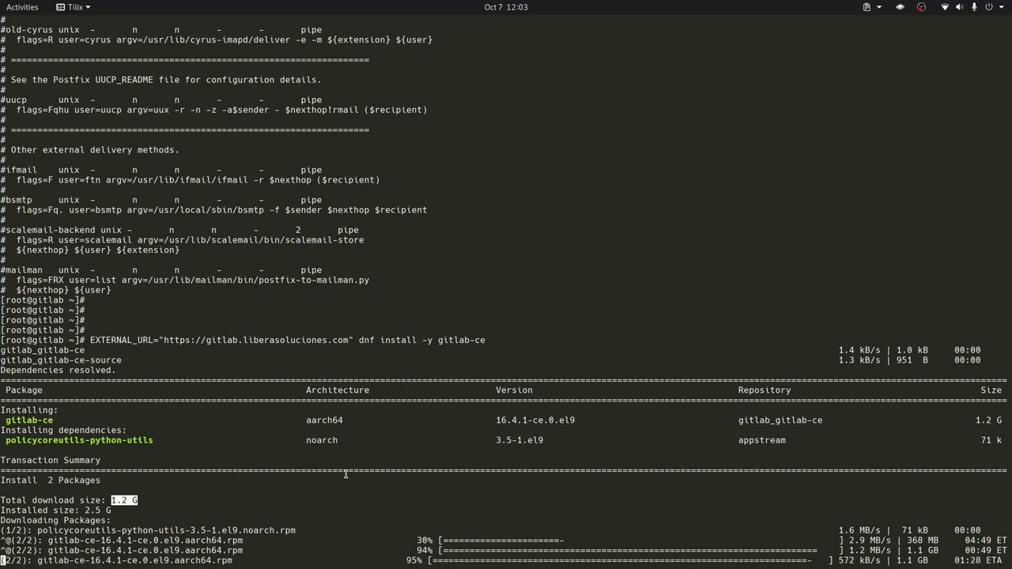
left_click_drag(345, 420, 301, 420)
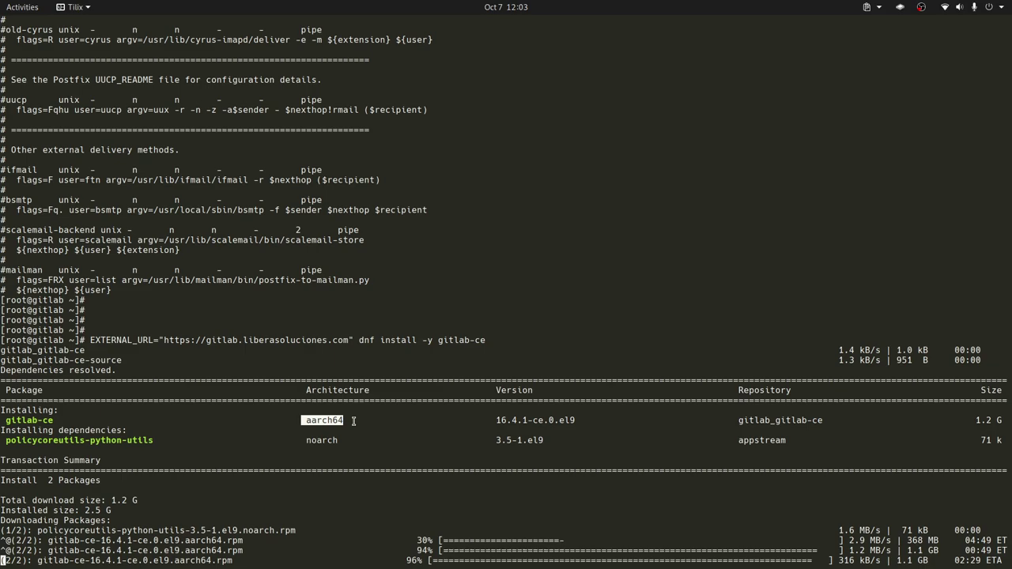
double_click(326, 420)
double_click(336, 421)
double_click(870, 561)
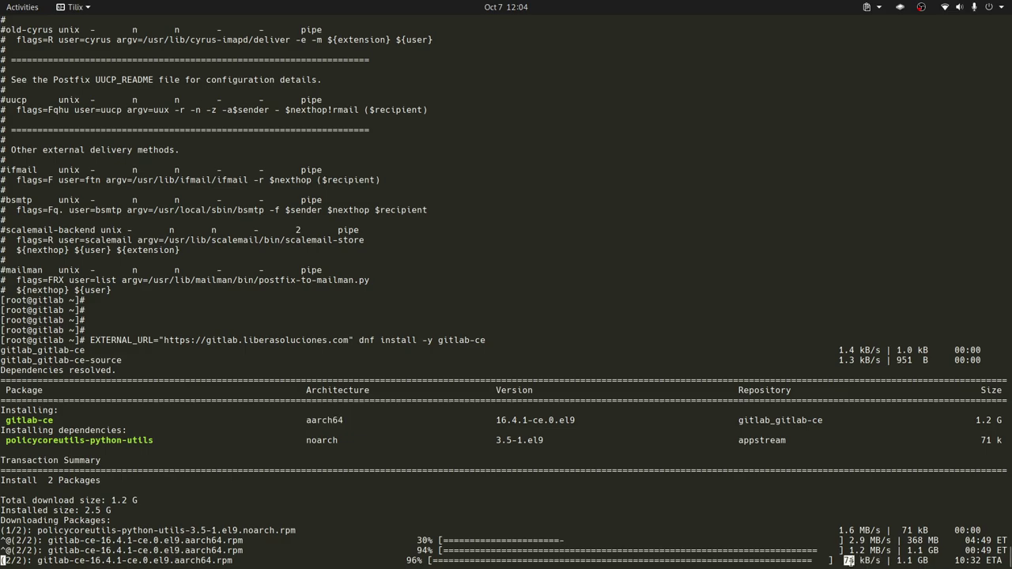
left_click(850, 562)
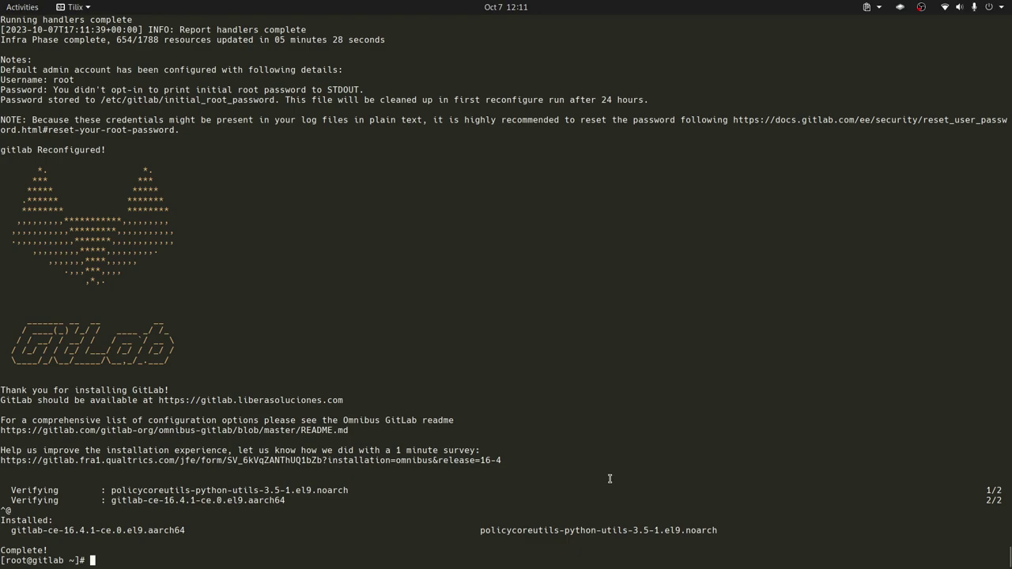
Step: Copy the path /etc/gitlab/initial_root_password, without the trailing period, from the installer notes
scroll(606, 477, "up", 6)
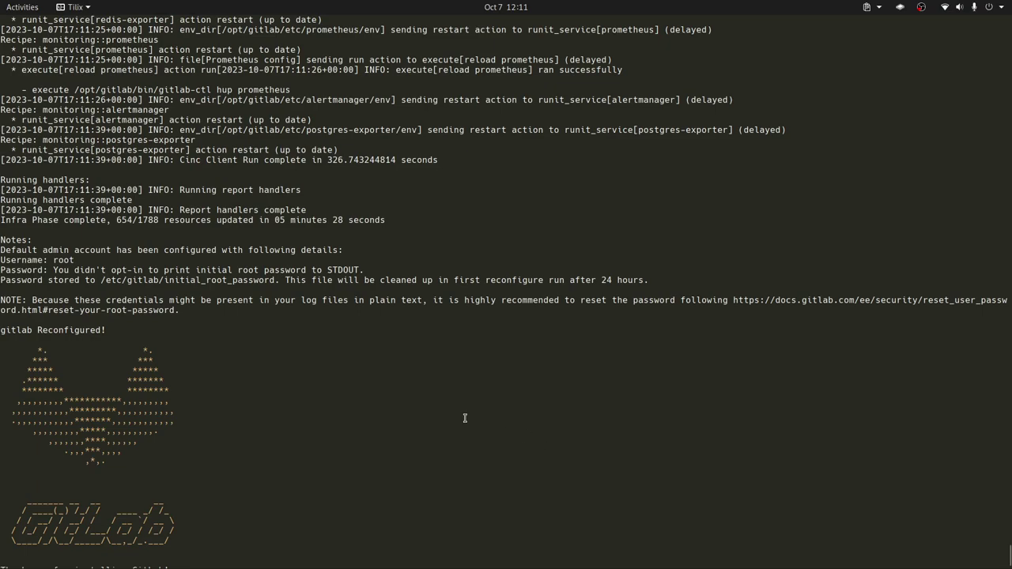
double_click(226, 281)
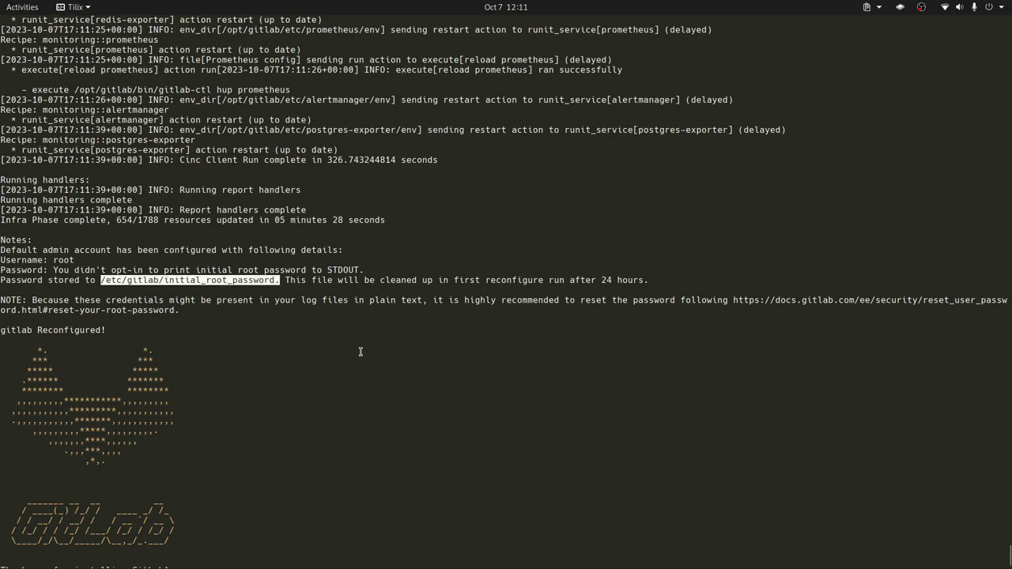
left_click(220, 284)
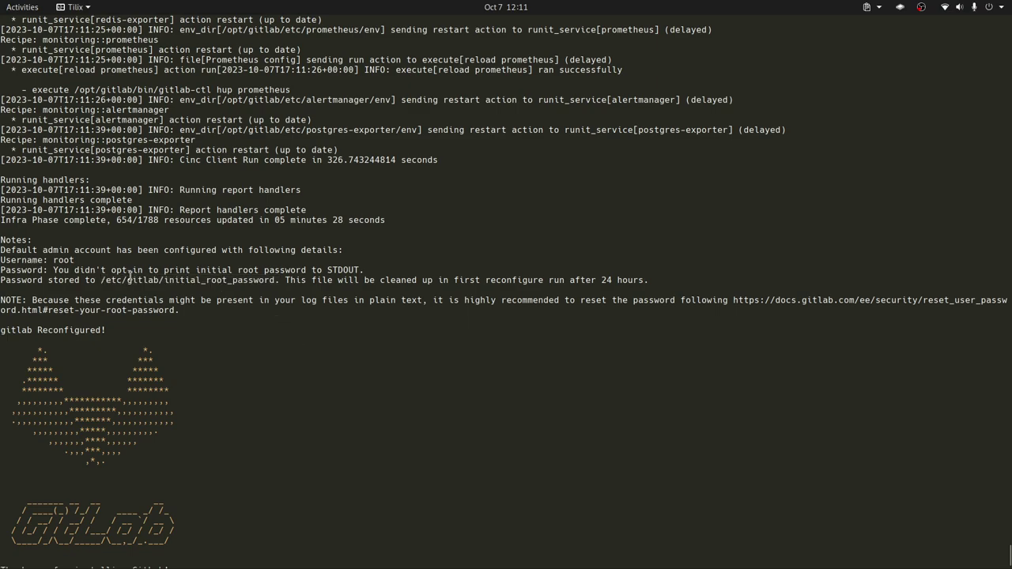
left_click_drag(100, 281, 275, 281)
key("ctrl+c")
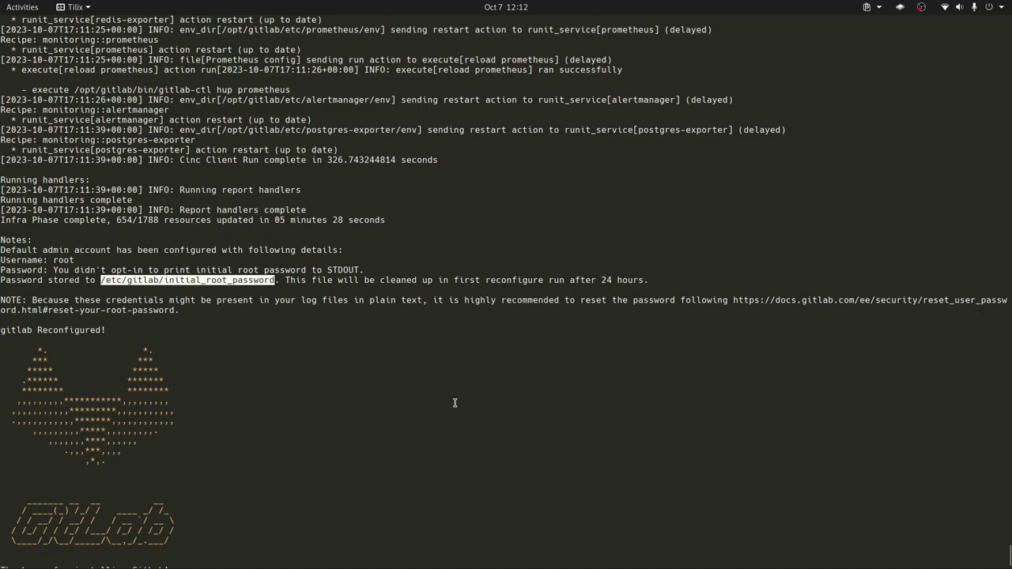
Step: Display the contents of /etc/gitlab/initial_root_password with cat and select the generated root password
scroll(454, 404, "up", 20)
scroll(455, 403, "up", 10)
scroll(454, 399, "down", 20)
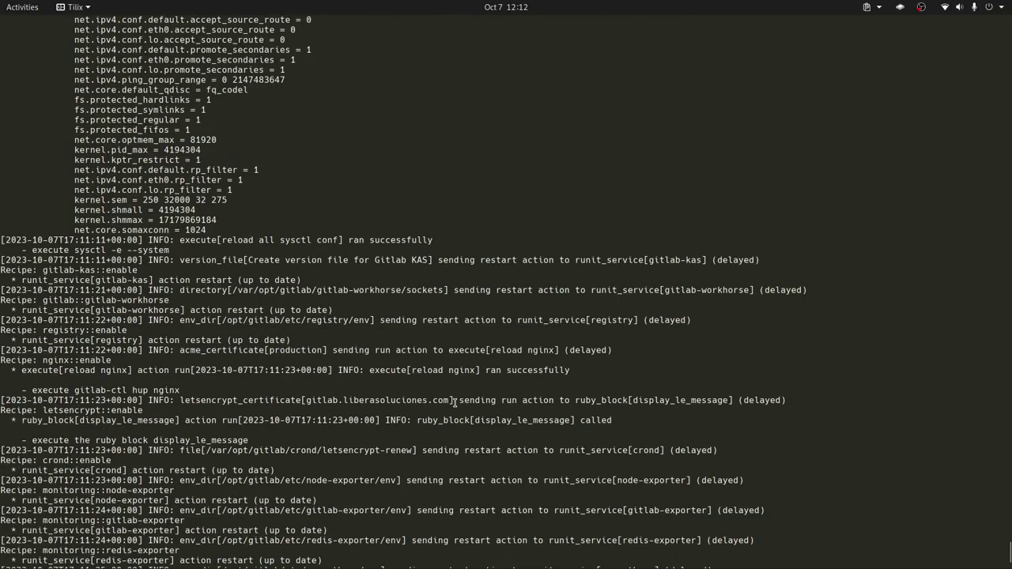
middle_click(454, 393)
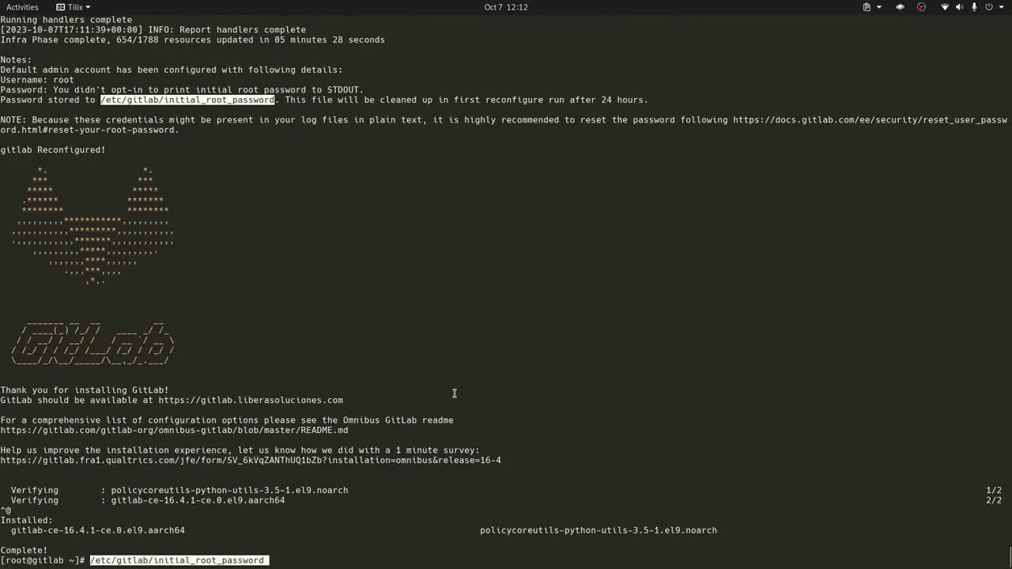
key("Home")
type("cat")
key("Return")
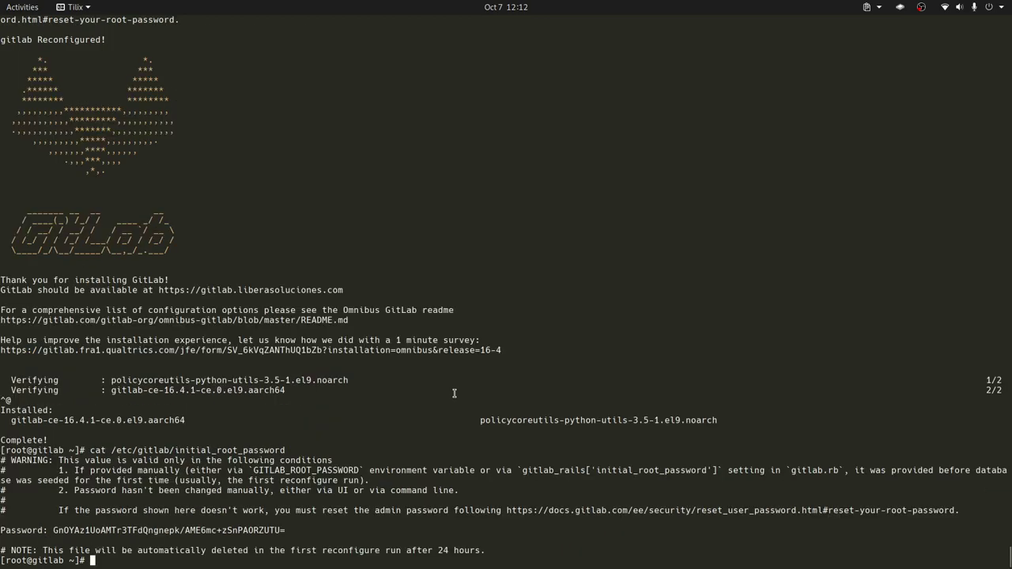
double_click(158, 530)
left_click(285, 531, "shift")
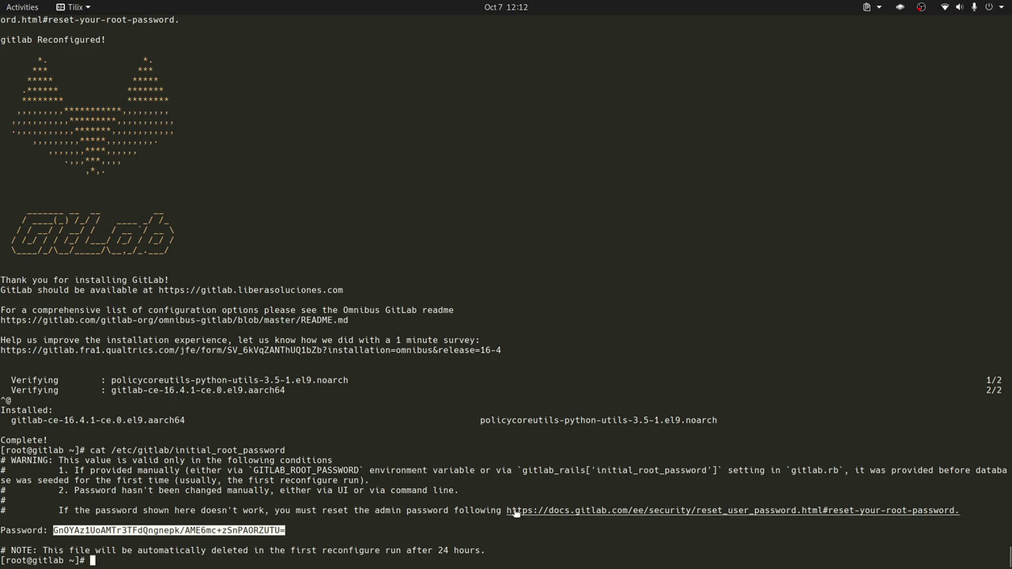
Step: Copy the reset-your-root-password documentation link from the terminal output and open it in a new LibreWolf tab
left_click_drag(506, 510, 953, 511)
key("ctrl+c")
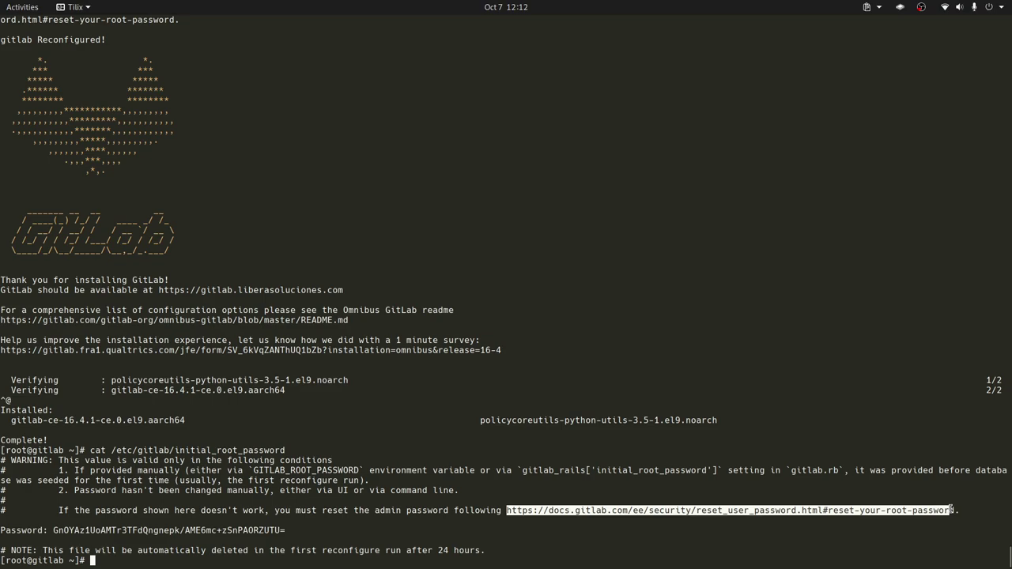
key("alt+Tab")
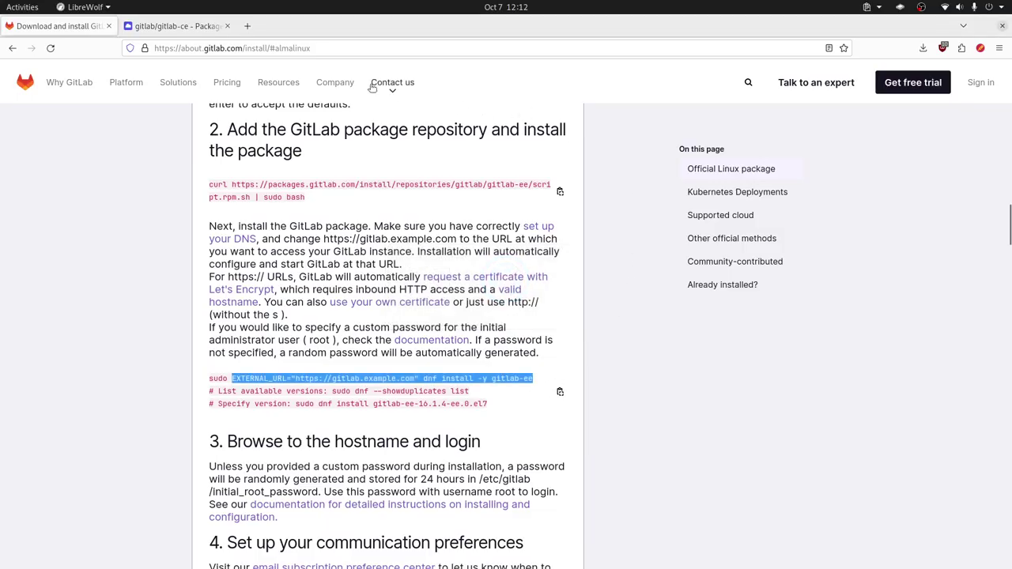
left_click(247, 28)
key("ctrl+v")
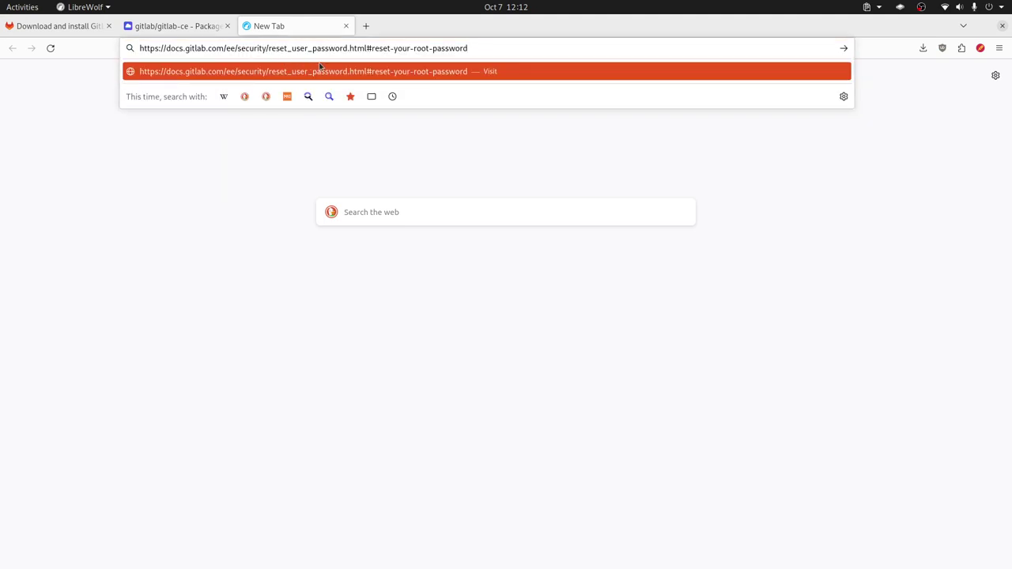
key("Return")
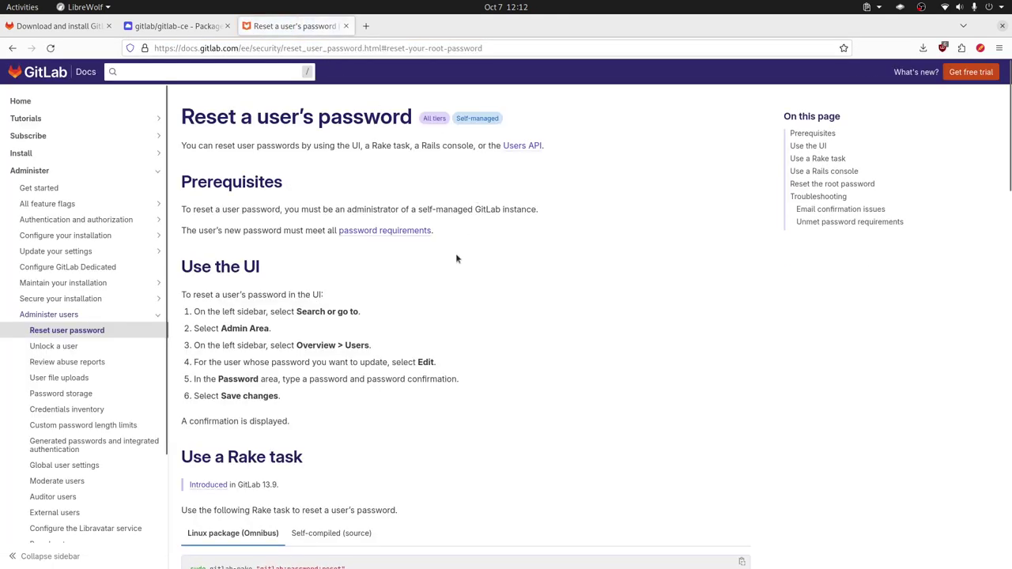
Step: Copy the gitlab-rake password reset command that takes a username, without sudo, and paste it into the Tilix terminal
scroll(455, 259, "down", 5)
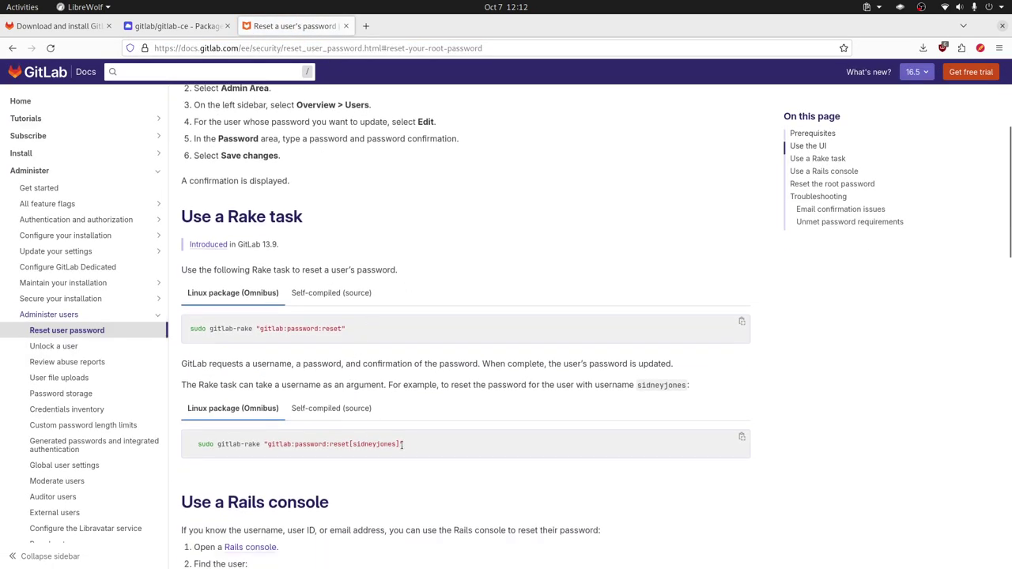
left_click_drag(403, 445, 375, 444)
left_click_drag(217, 445, 408, 445)
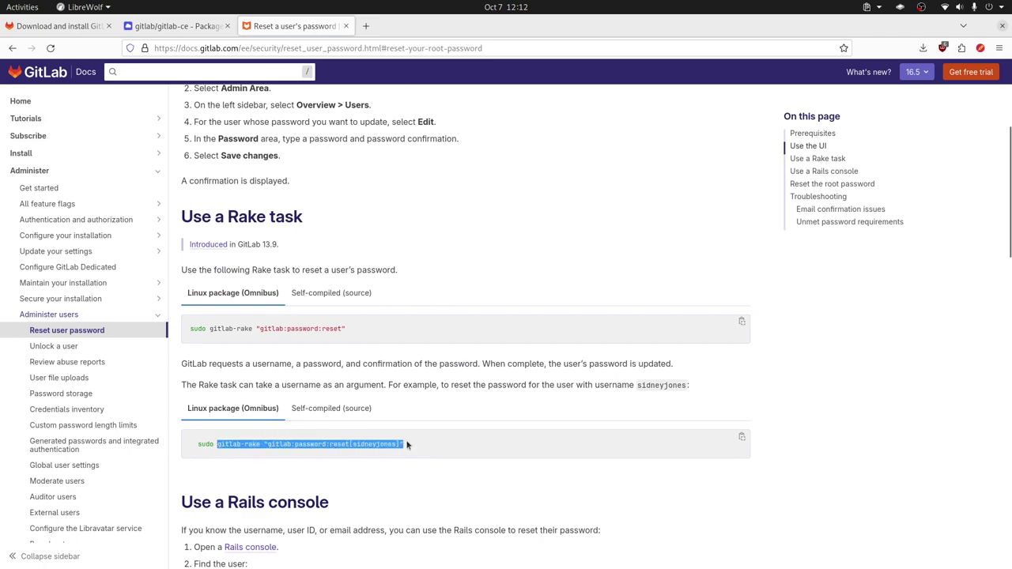
right_click(370, 445)
left_click(424, 302)
key("alt+Tab")
key("ctrl+shift+v")
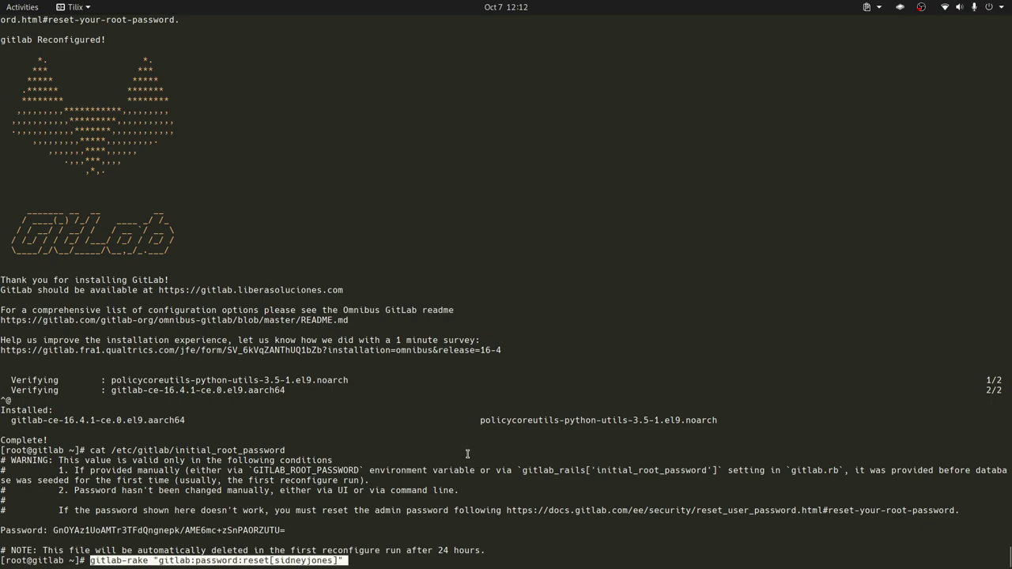
Step: Replace the sample username in the gitlab-rake "gitlab:password:reset" command with root and return to the documentation in LibreWolf
key("Left")
key("Left")
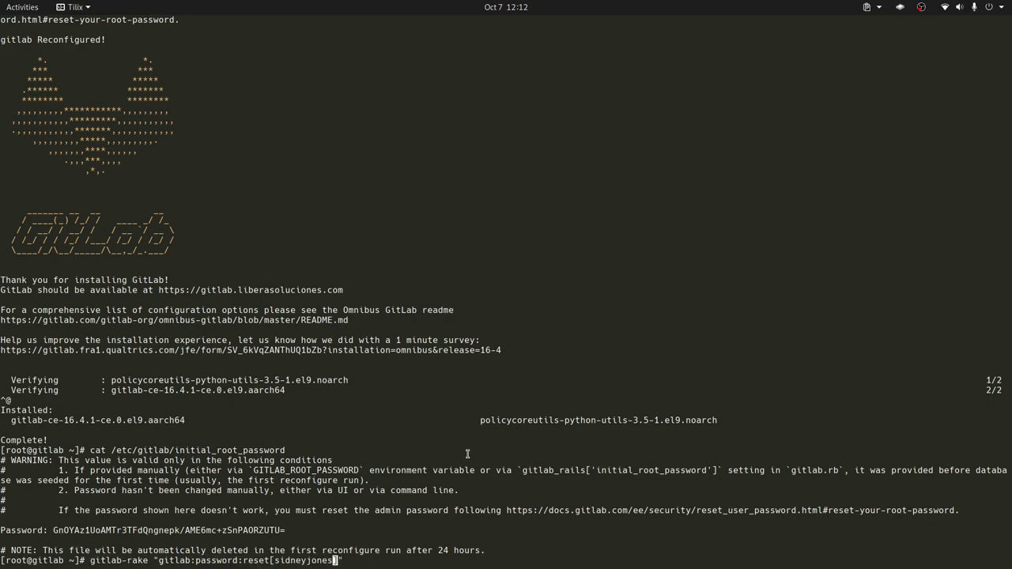
key("BackSpace")
key("BackSpace")
key("BackSpace")
key("BackSpace")
key("BackSpace")
key("BackSpace")
key("BackSpace")
key("BackSpace")
key("BackSpace")
key("BackSpace")
key("BackSpace")
type("root")
key("alt+Tab")
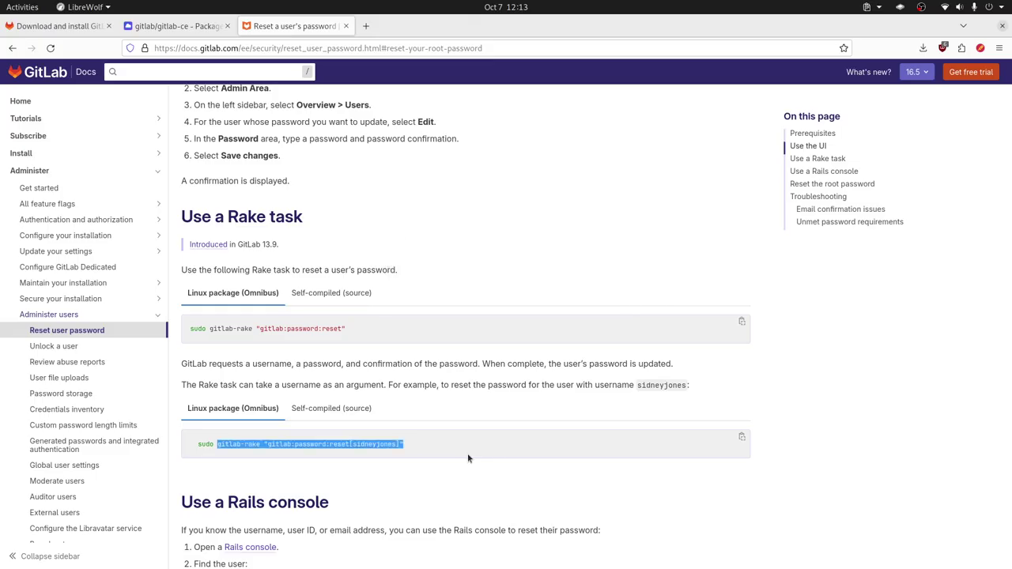
Step: Open gitlab.liberasoluciones.com in a new browser tab
key("ctrl+t")
type("gitla")
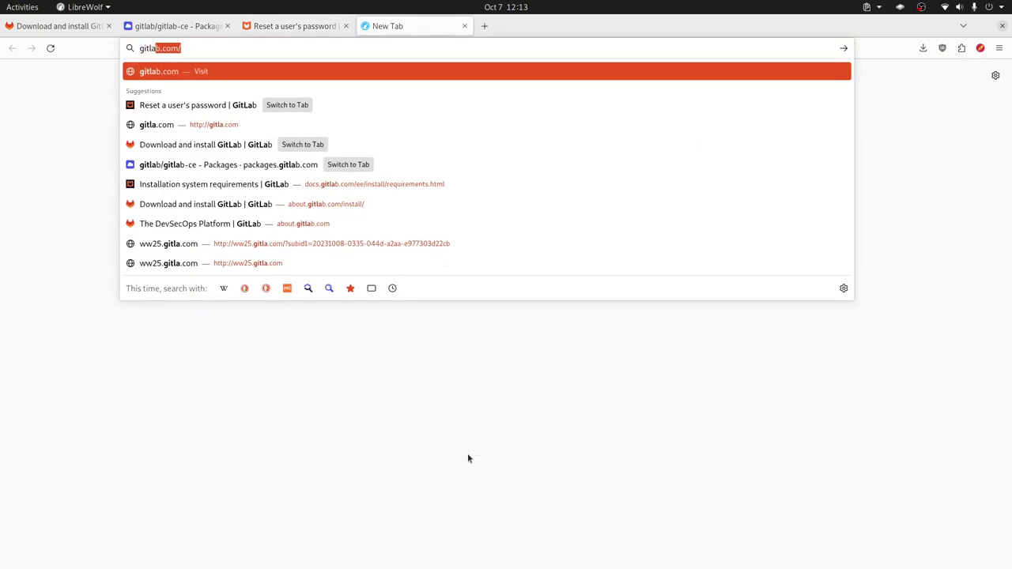
type("b")
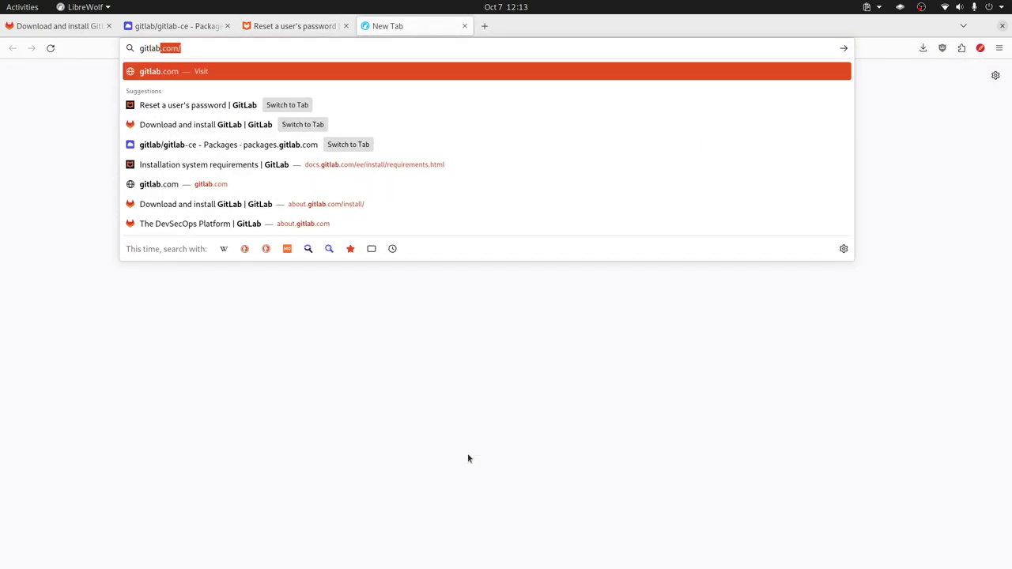
type(".libre")
key("BackSpace")
key("BackSpace")
type("erasolcun")
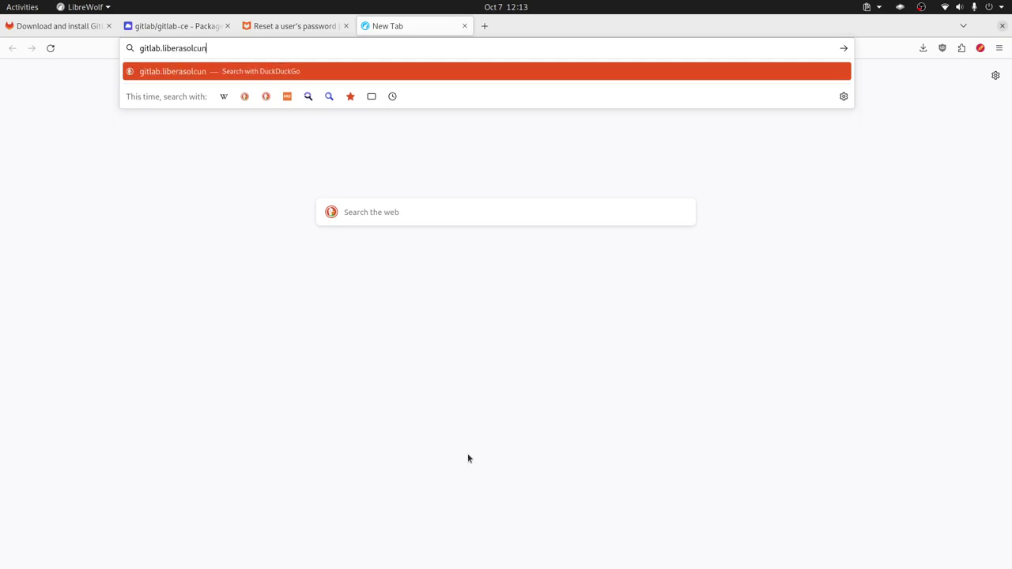
key("BackSpace")
type("iones.com")
key("Return")
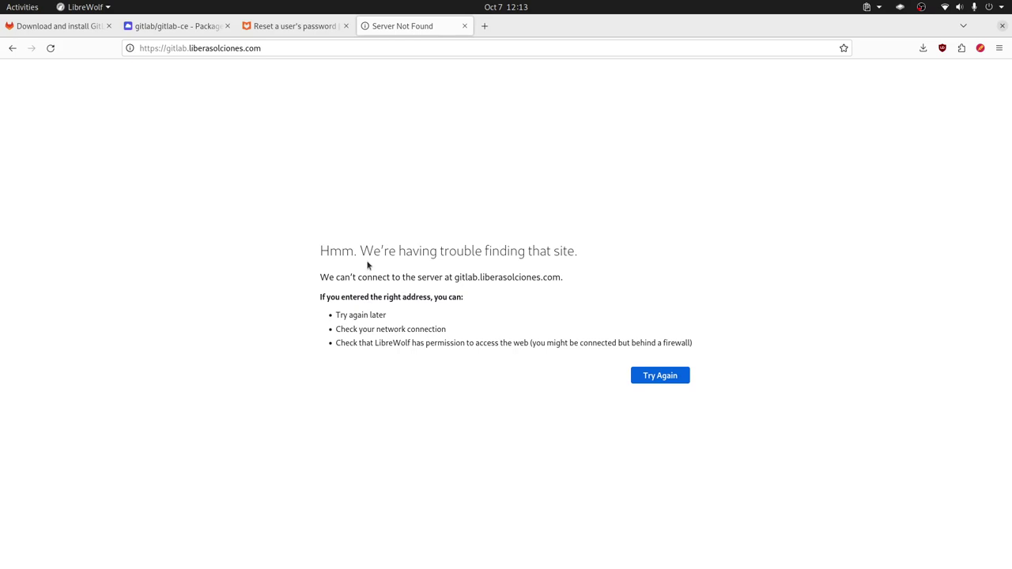
left_click(222, 48)
left_click(221, 48)
type("u")
left_click(254, 72)
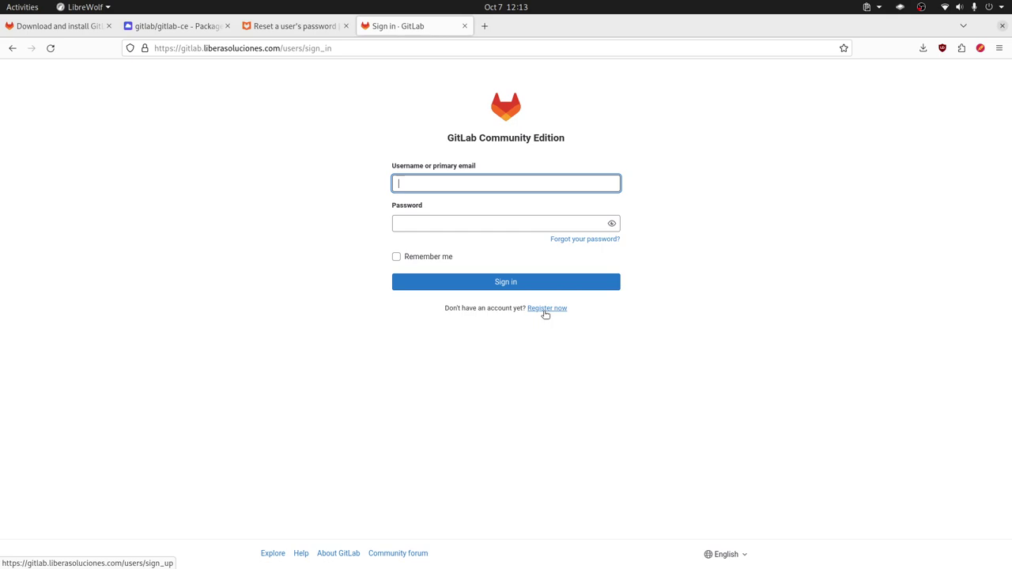
Step: Sign in to GitLab as root with the initial root password copied from the Tilix terminal, revealing the Password field before submitting
type("oot")
left_click(444, 223)
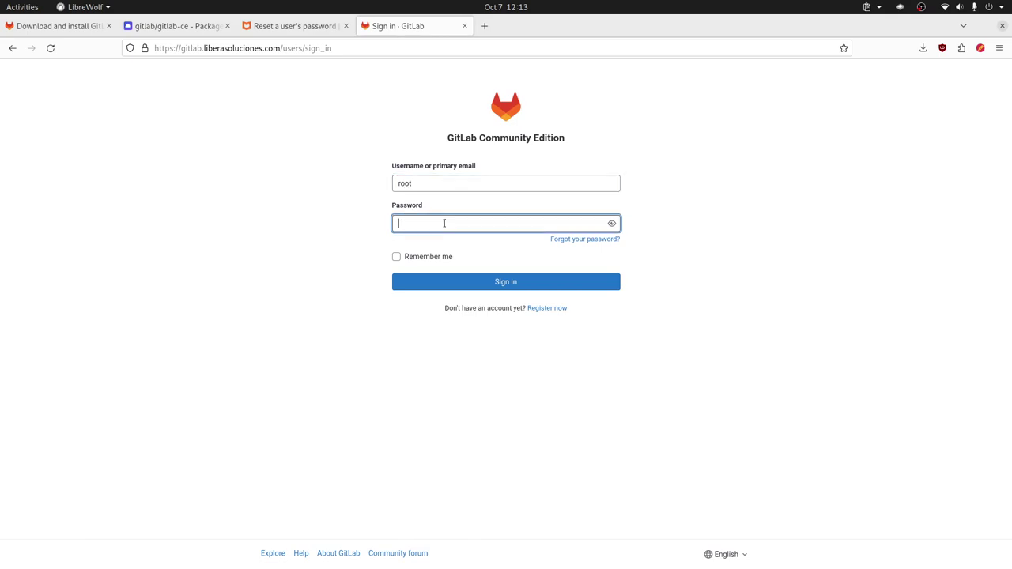
key("alt+Tab")
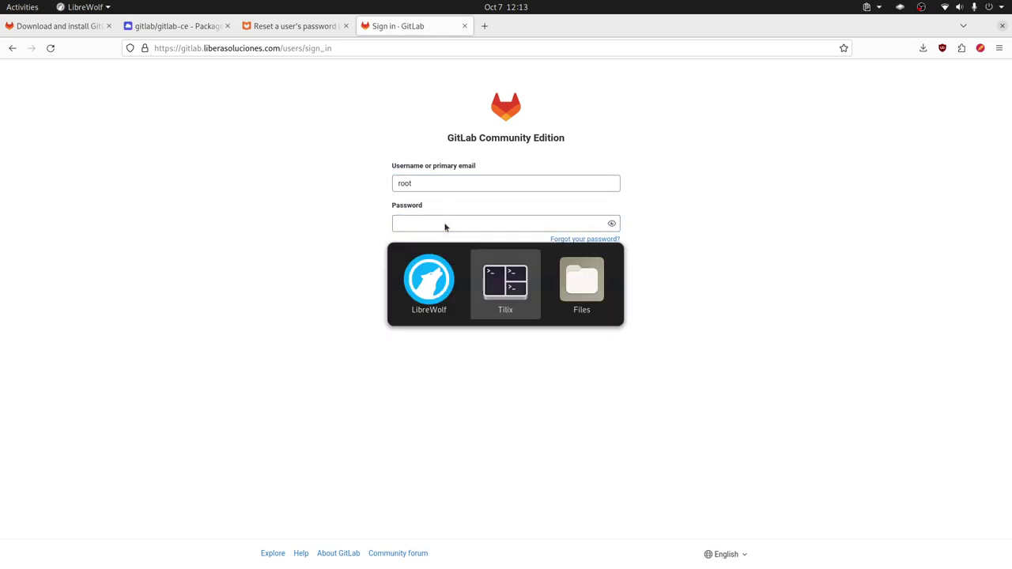
left_click_drag(53, 530, 286, 531)
key("alt+Tab")
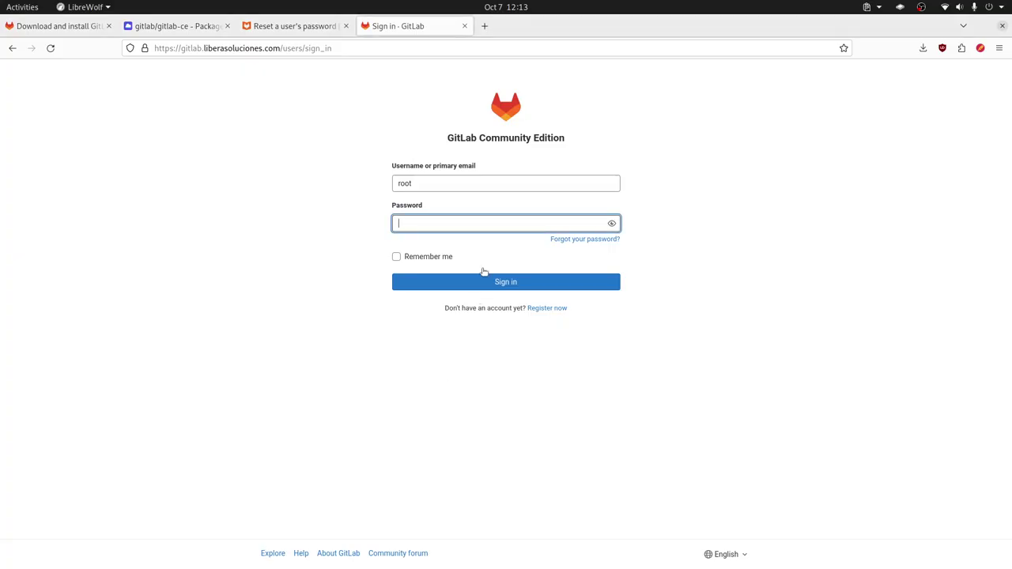
key("ctrl+v")
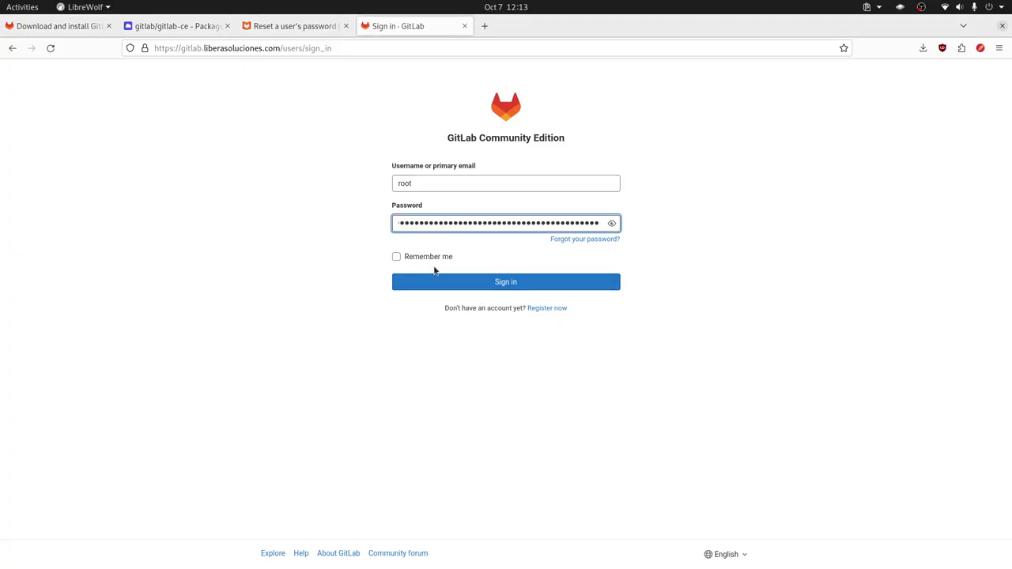
left_click(613, 225)
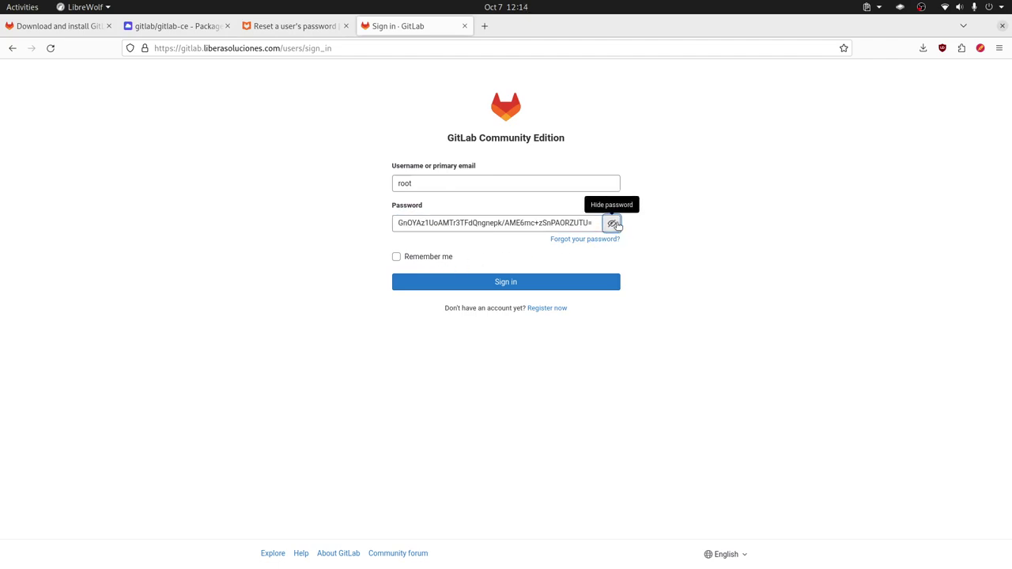
left_click(521, 283)
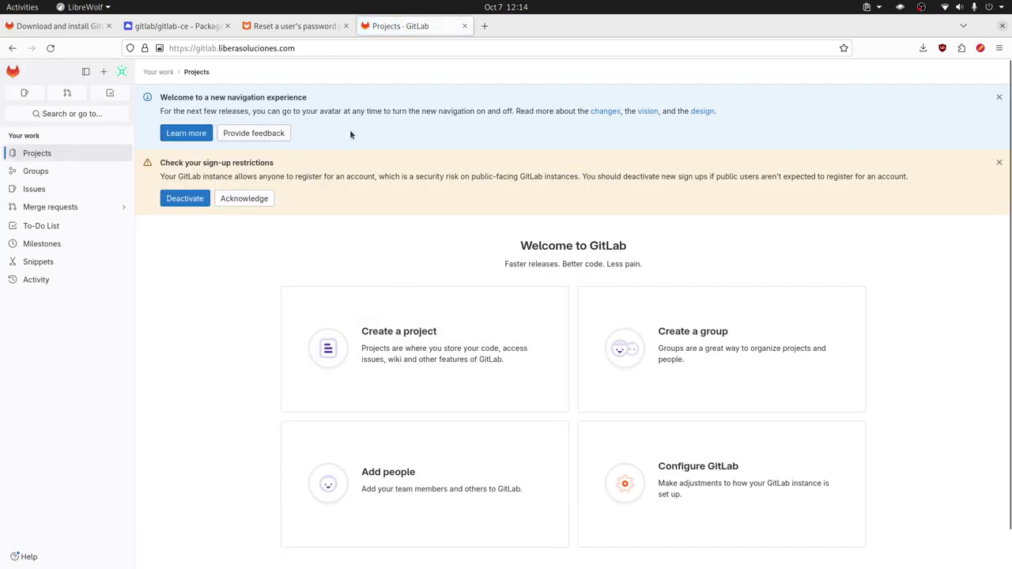
Step: Dismiss the new navigation notice, turn off Sign-up enabled in the sign-up restrictions, and save the changes
left_click(999, 96)
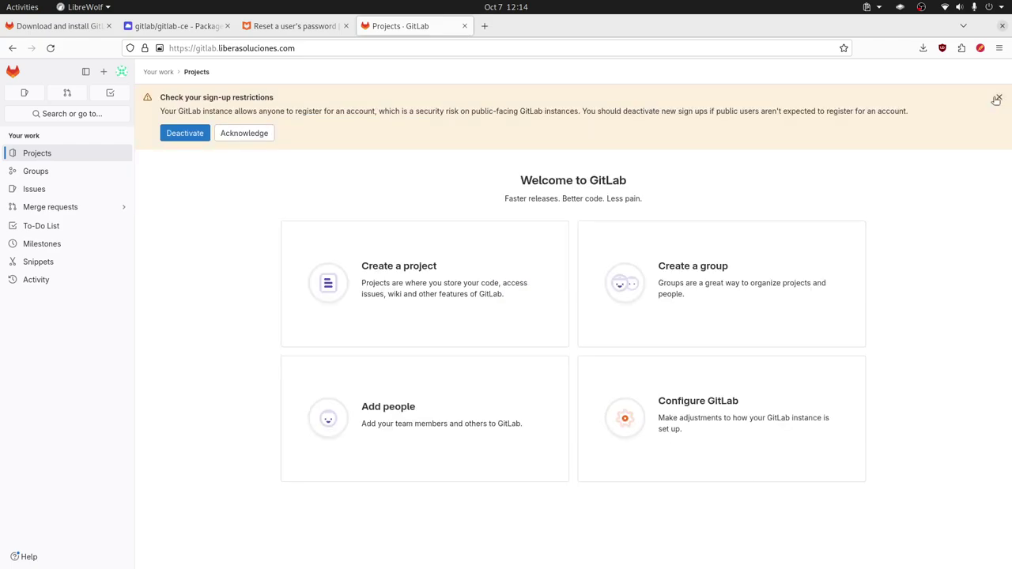
left_click(197, 134)
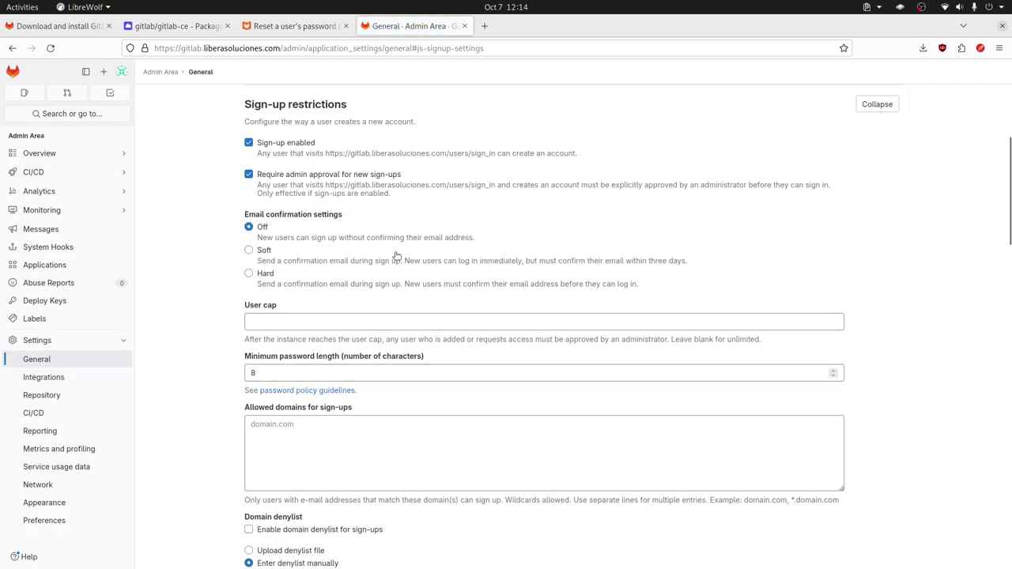
left_click(270, 145)
scroll(511, 247, "down", 10)
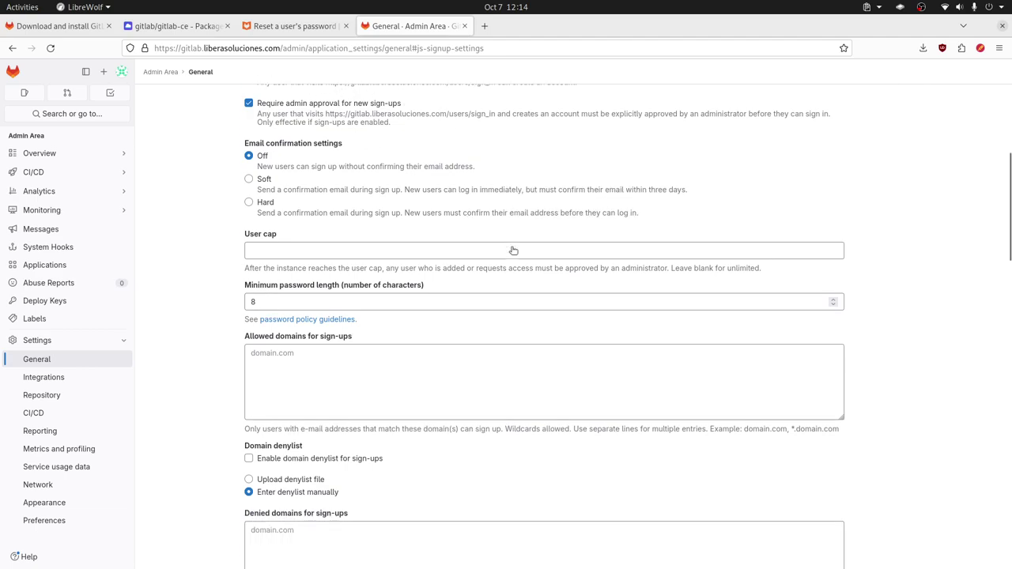
scroll(511, 246, "down", 1)
left_click(294, 356)
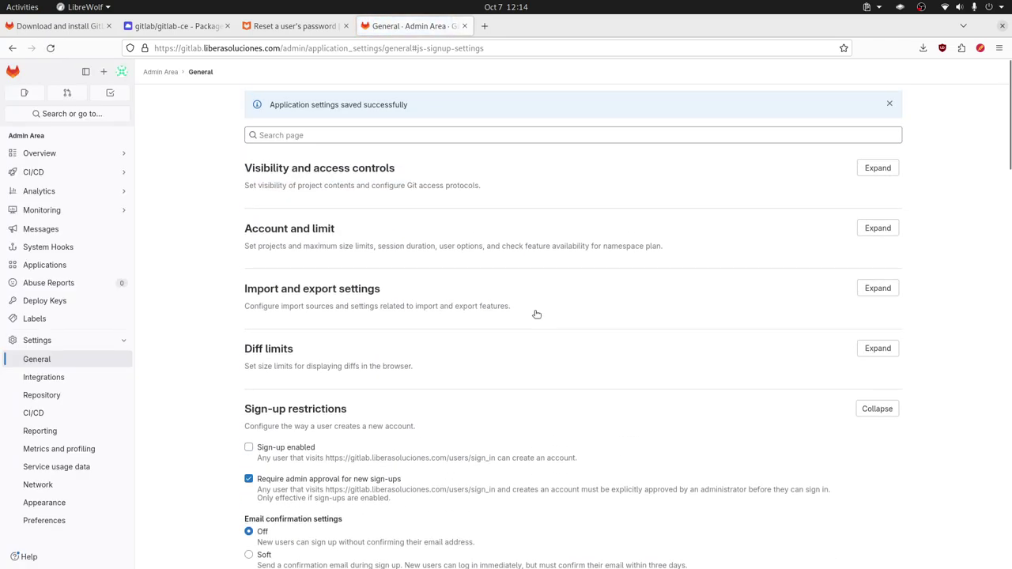
left_click(890, 104)
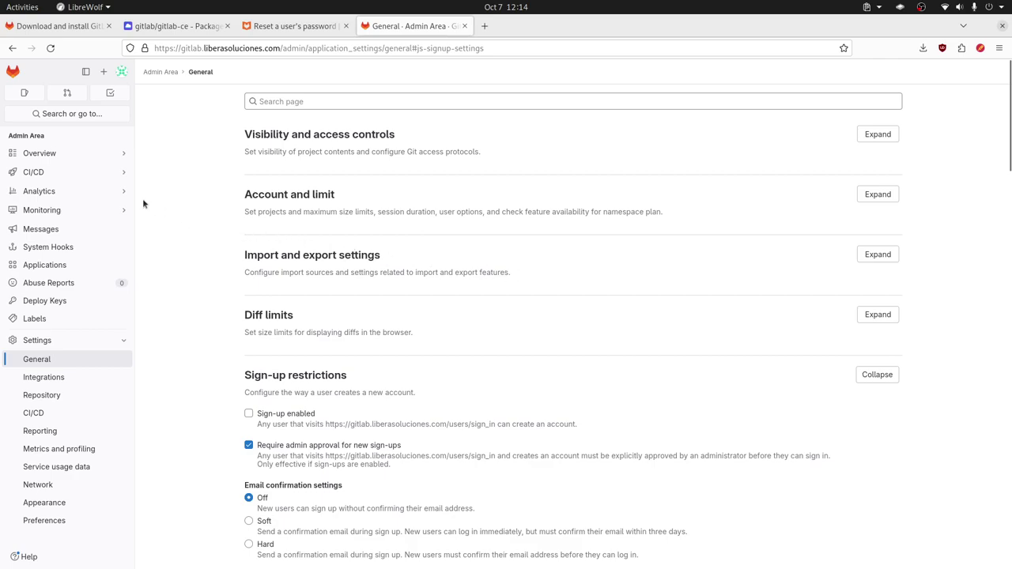
Step: Dismiss the security newsletter notice on the Admin Area overview dashboard and open the new user form
mouse_move(118, 157)
left_click(167, 156)
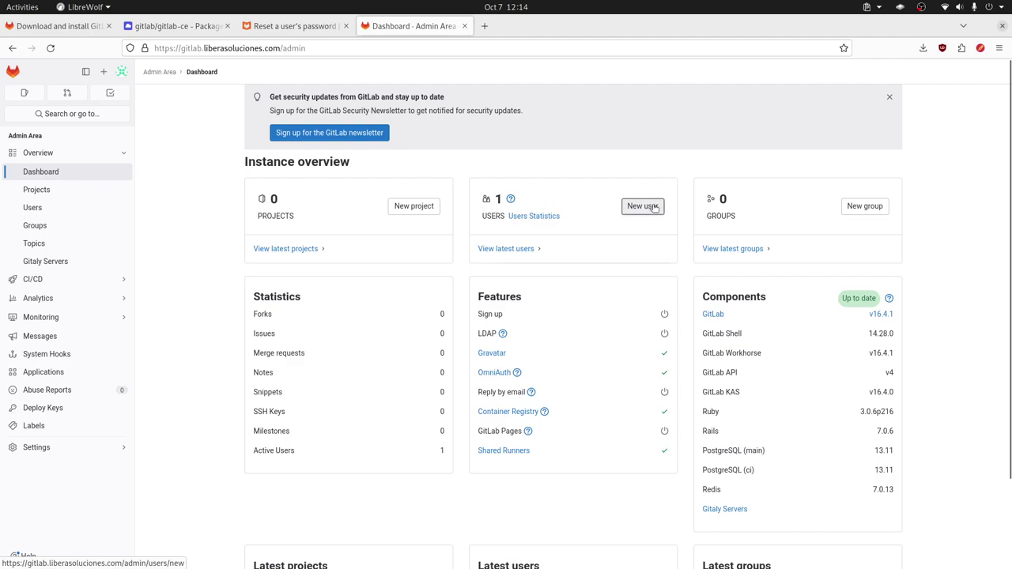
left_click(889, 98)
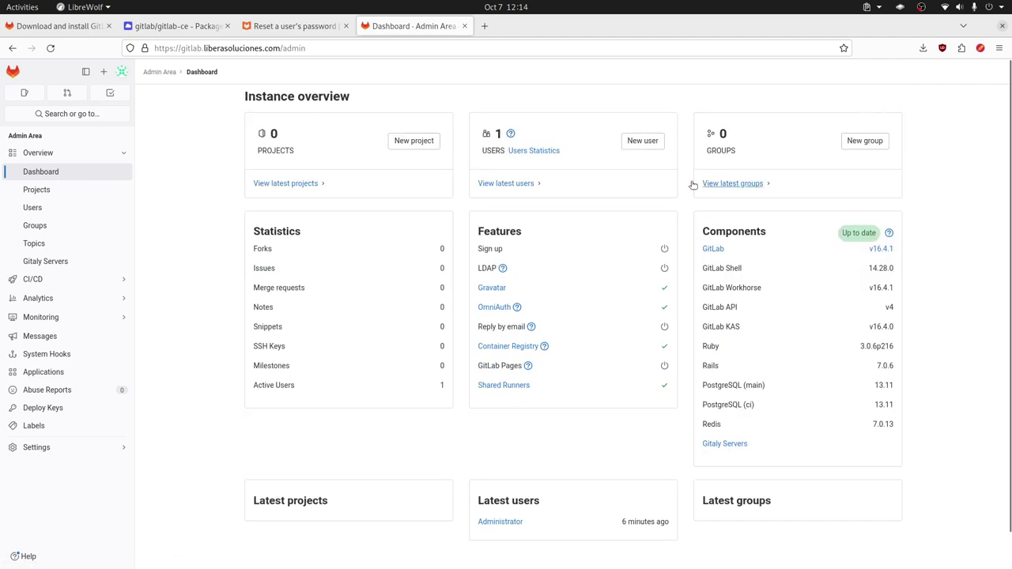
left_click(642, 141)
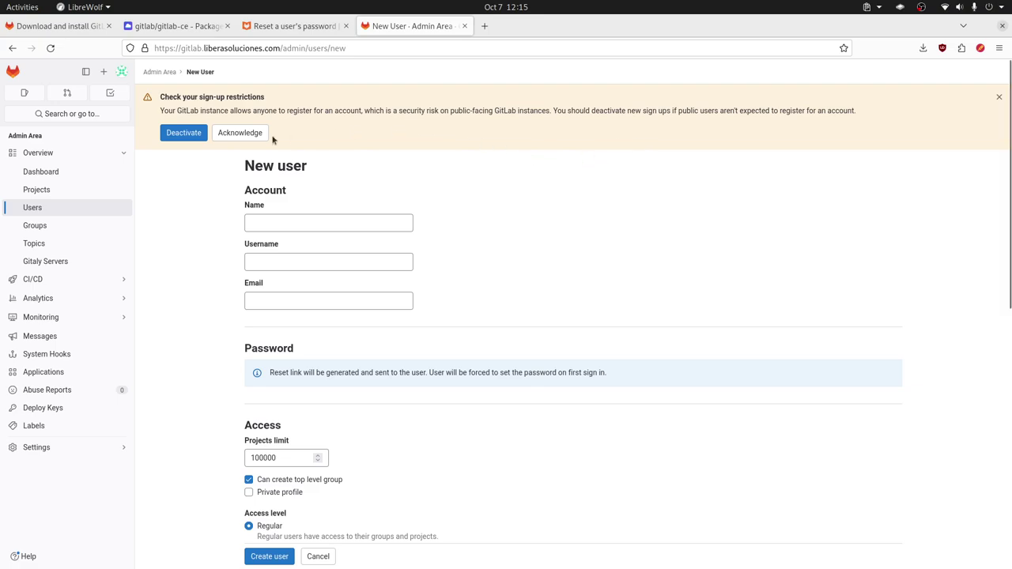
Step: Return to the sign-up restrictions from the sign-up warning and save them again with Sign-up enabled left unchecked
left_click(181, 134)
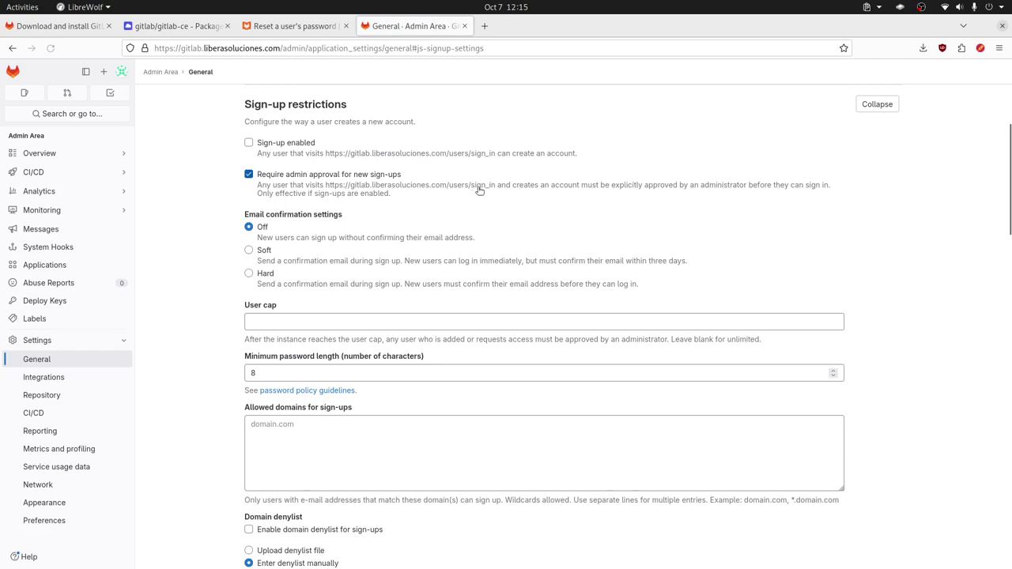
scroll(376, 161, "down", 5)
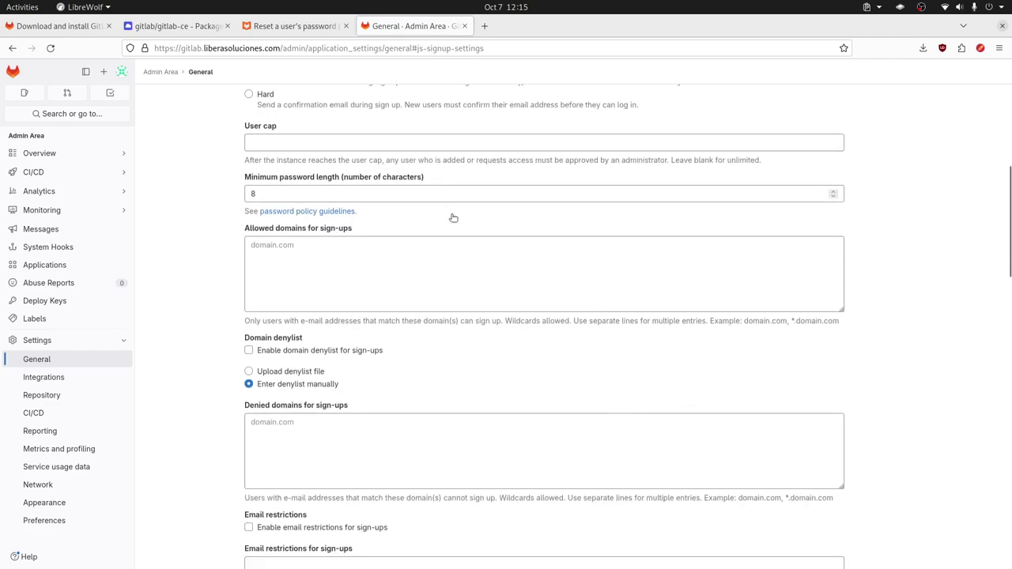
left_click(275, 536)
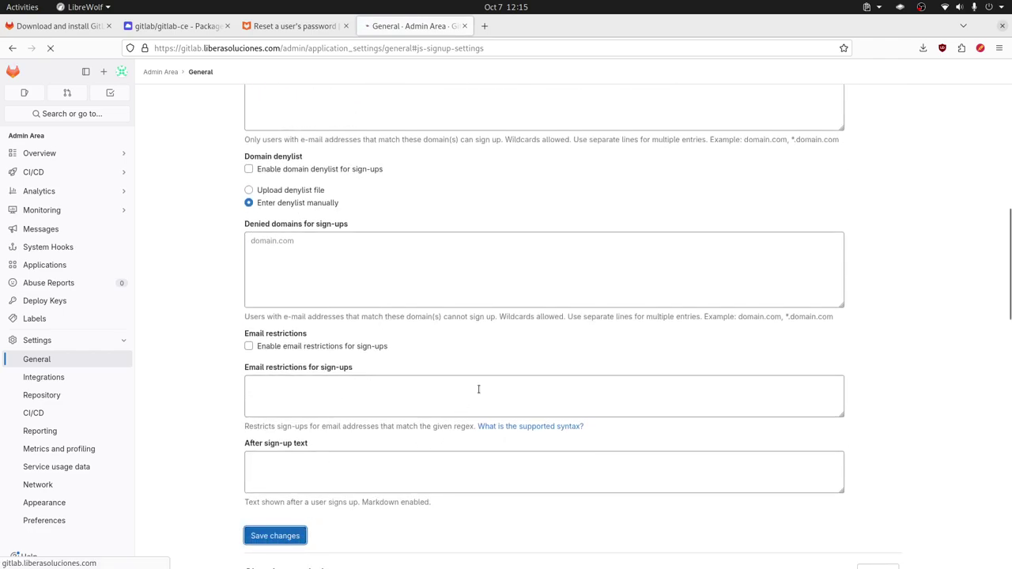
scroll(524, 324, "up", 5)
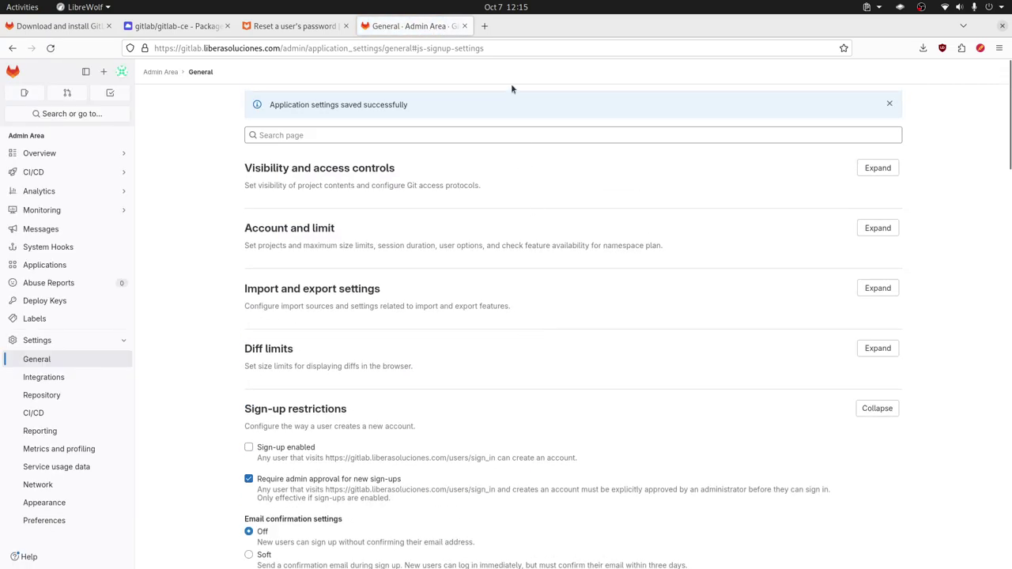
left_click(890, 105)
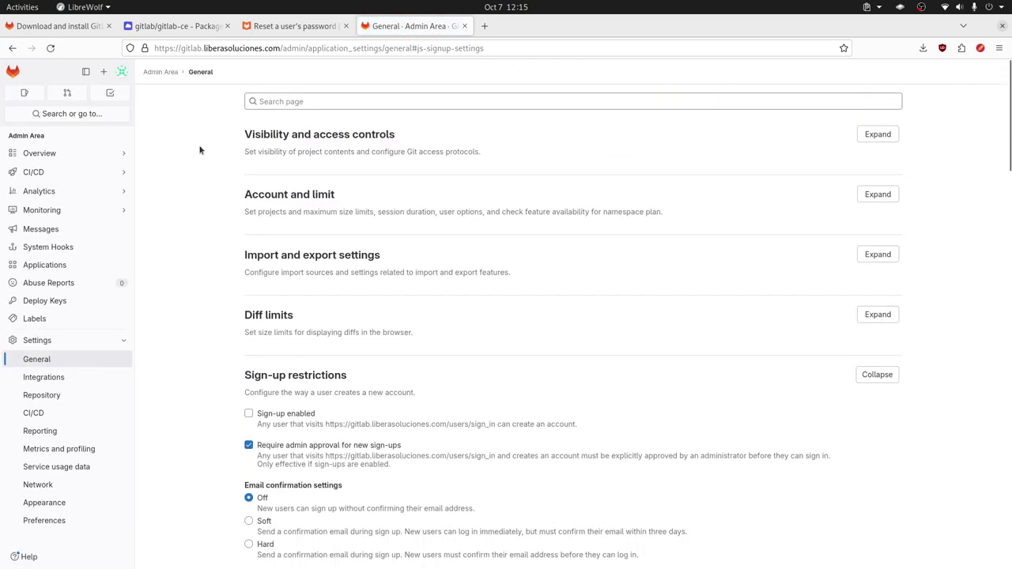
Step: Sign out of the Administrator account and enter root as the username on the sign-in page
left_click(123, 74)
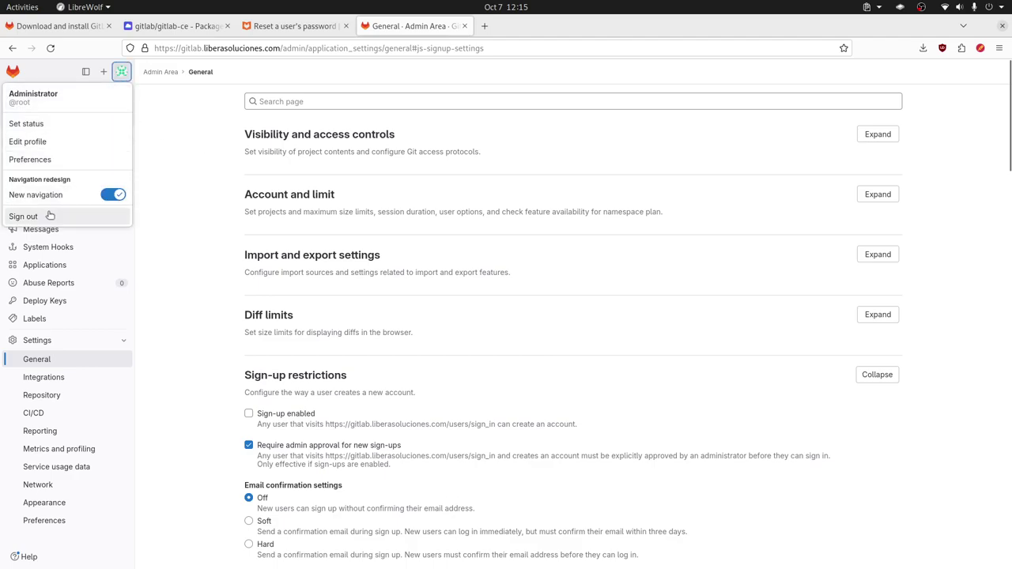
left_click(23, 216)
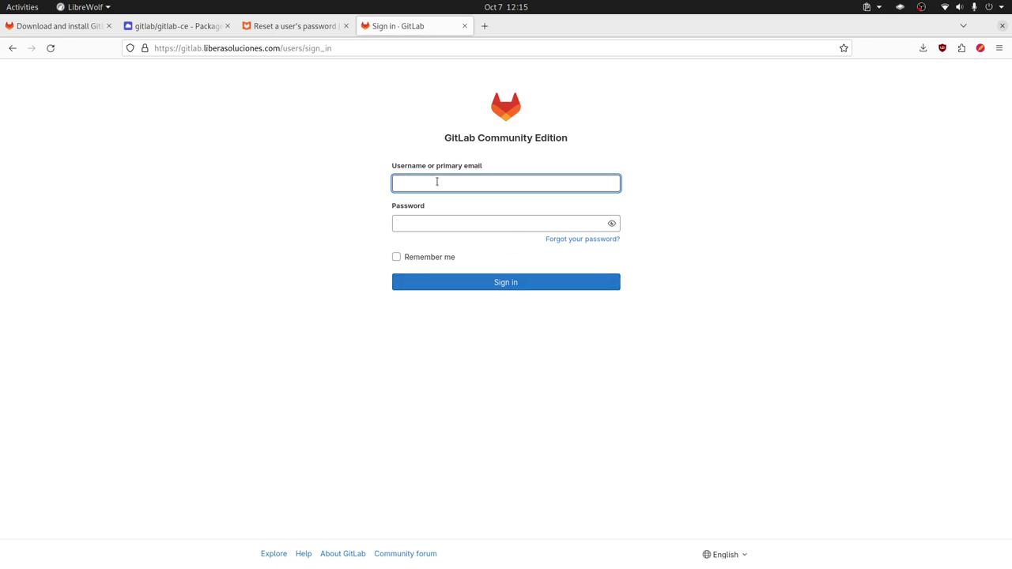
type("root")
Step: Try to fill the Password field from the clipboard, reveal the entry, and clear the field
left_click(446, 226)
key("ctrl+v")
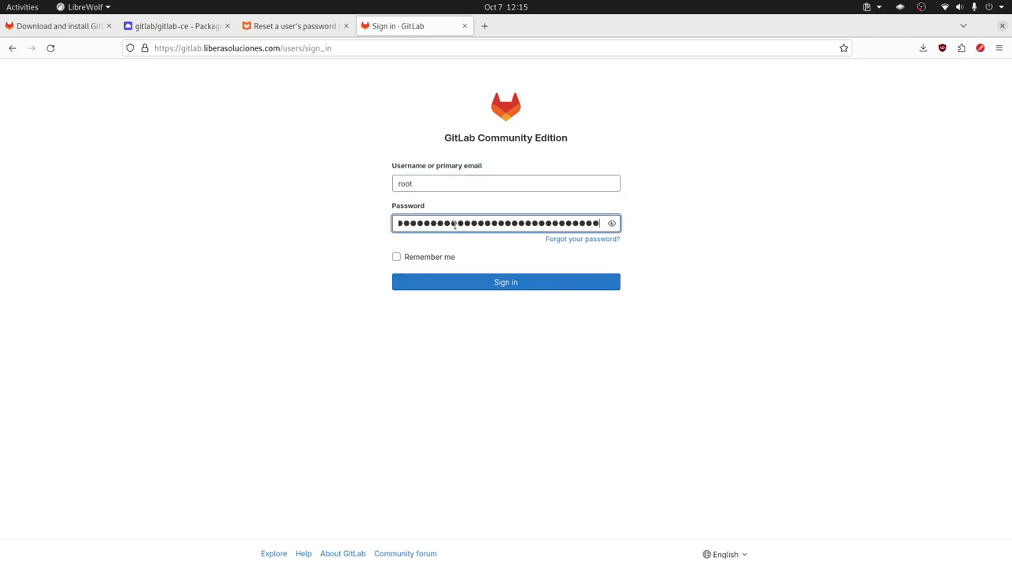
left_click(612, 224)
left_click_drag(586, 224, 350, 215)
key("BackSpace")
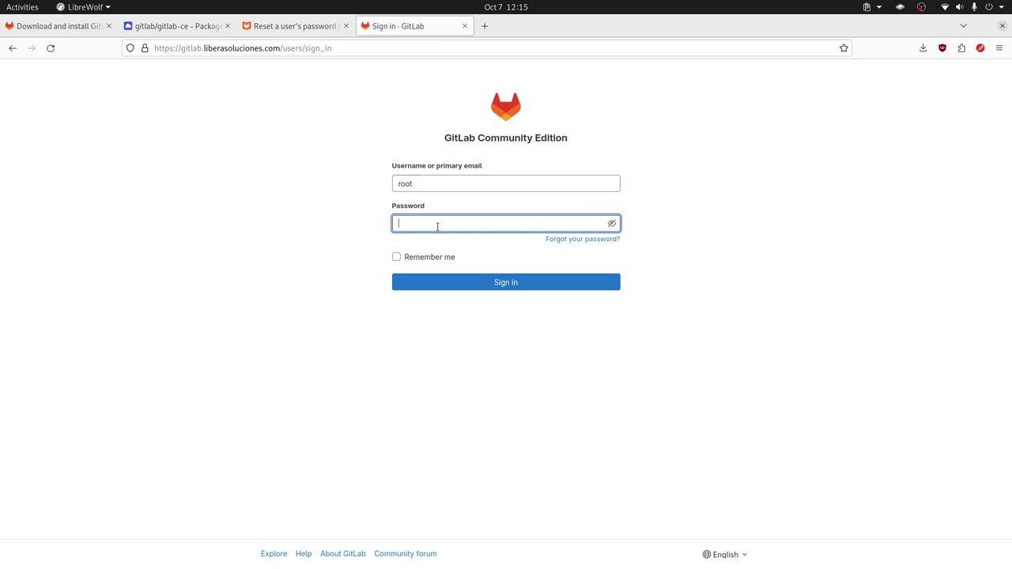
Step: Copy the full initial root password from the Tilix terminal, paste it into the Password field in LibreWolf, and sign in
key("alt+Tab")
double_click(205, 531)
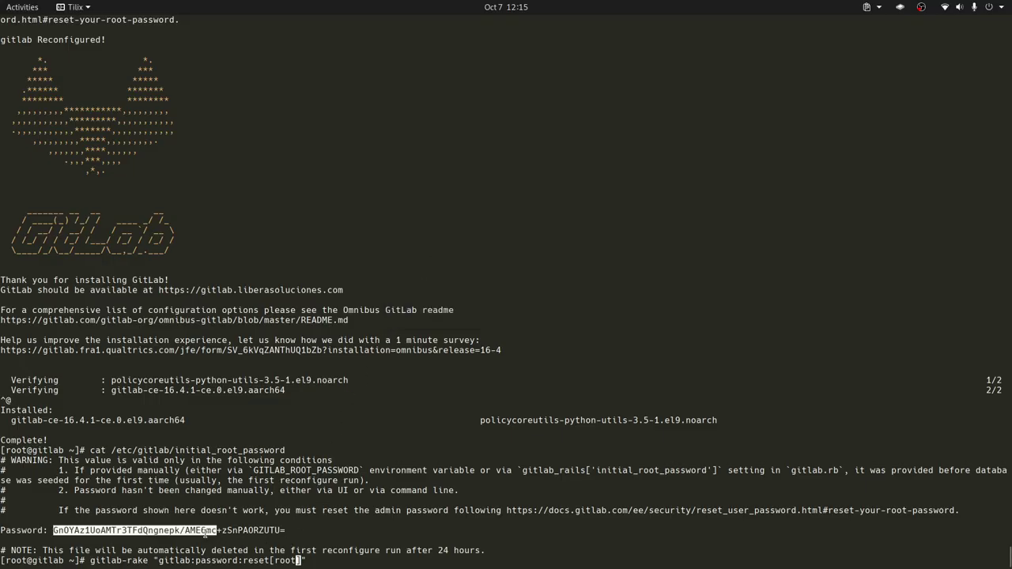
left_click(285, 530, "shift")
key("alt+Tab")
right_click(449, 223)
key("Escape")
key("ctrl+v")
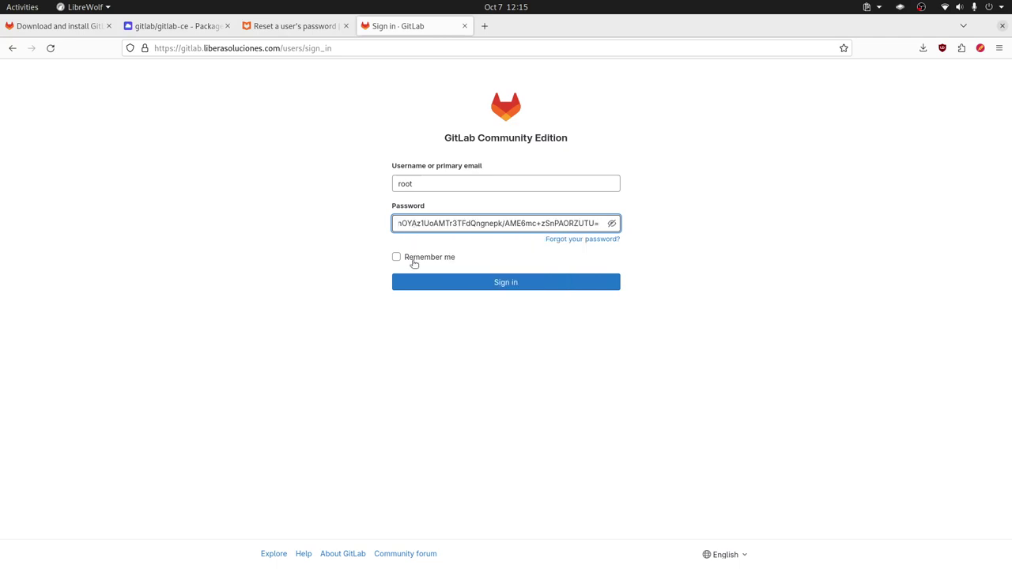
left_click(515, 282)
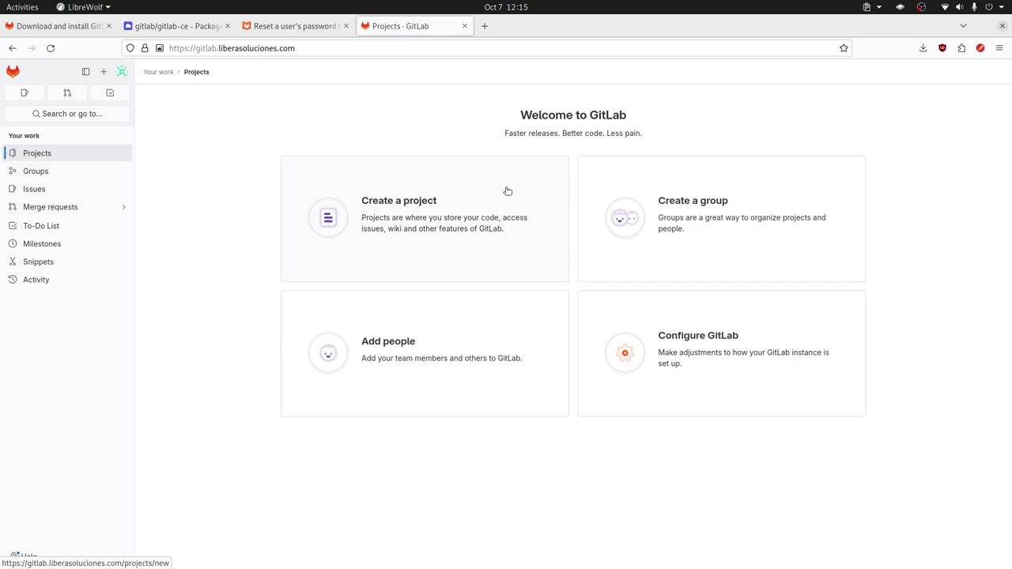
Step: Open the form for adding people and examine its account, access, profile and admin notes fields
left_click(387, 349)
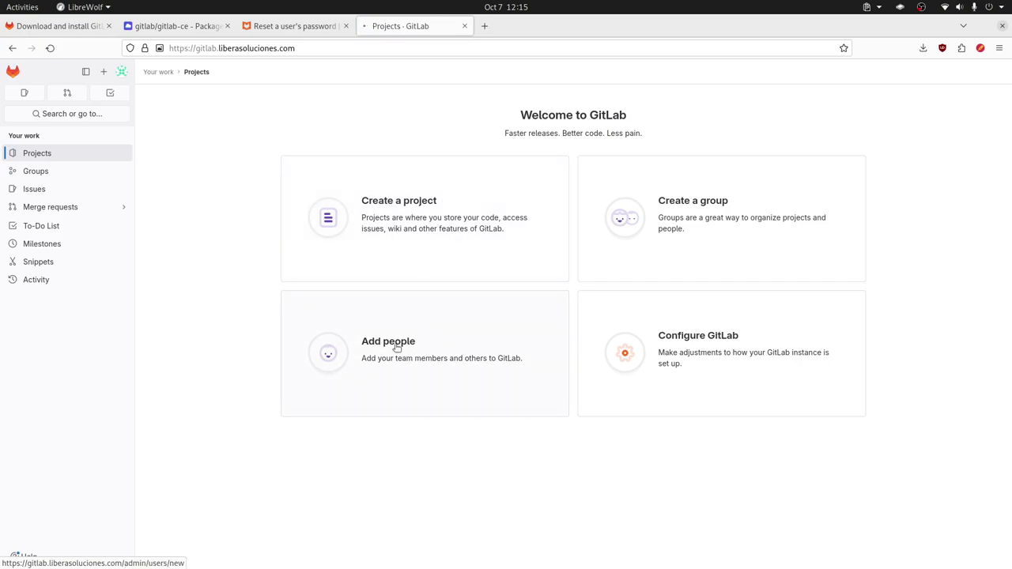
left_click(322, 159)
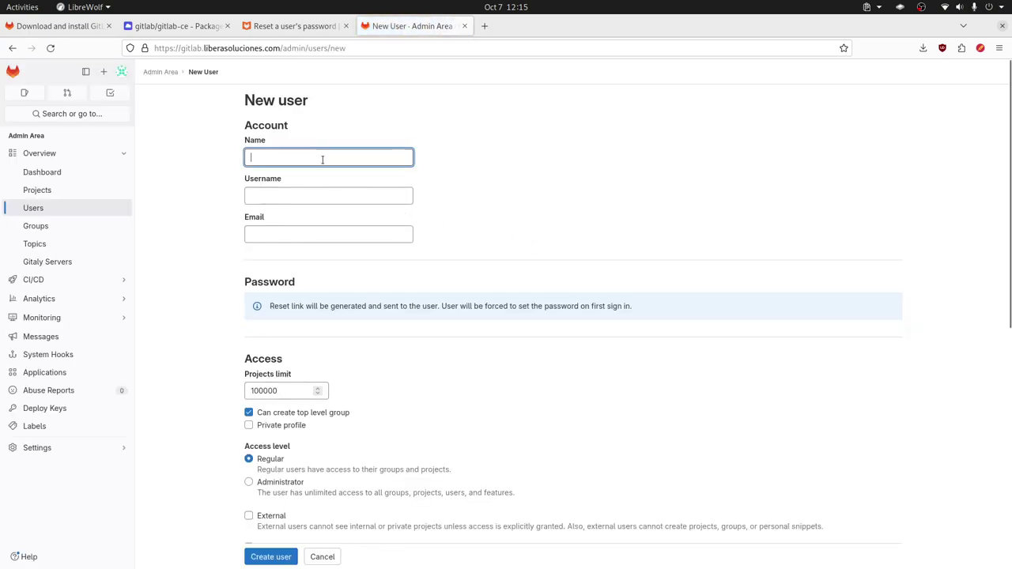
left_click(293, 197)
left_click(287, 230)
left_click(290, 159)
left_click(293, 196)
left_click(317, 234)
scroll(374, 322, "down", 10)
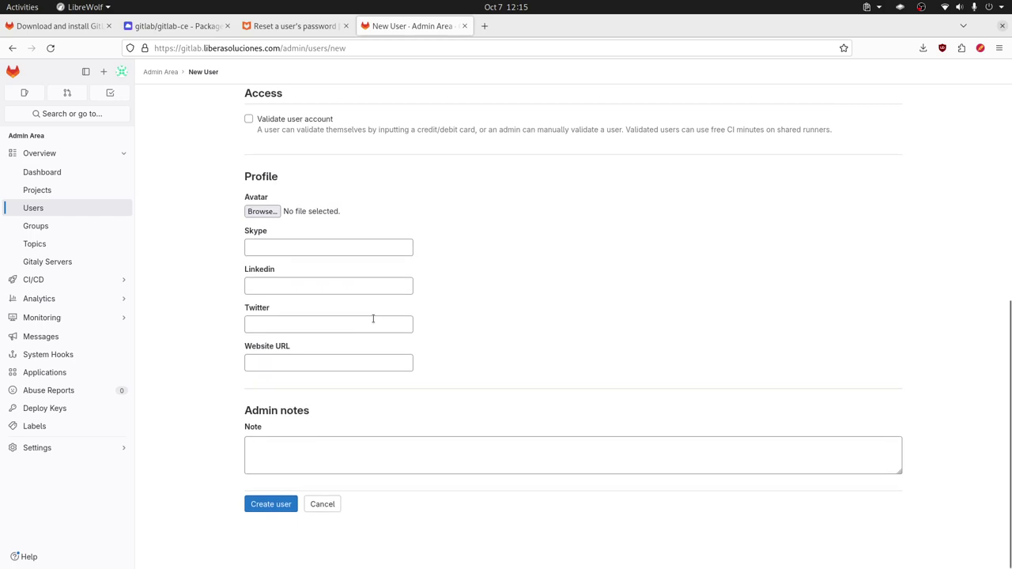
scroll(374, 323, "up", 10)
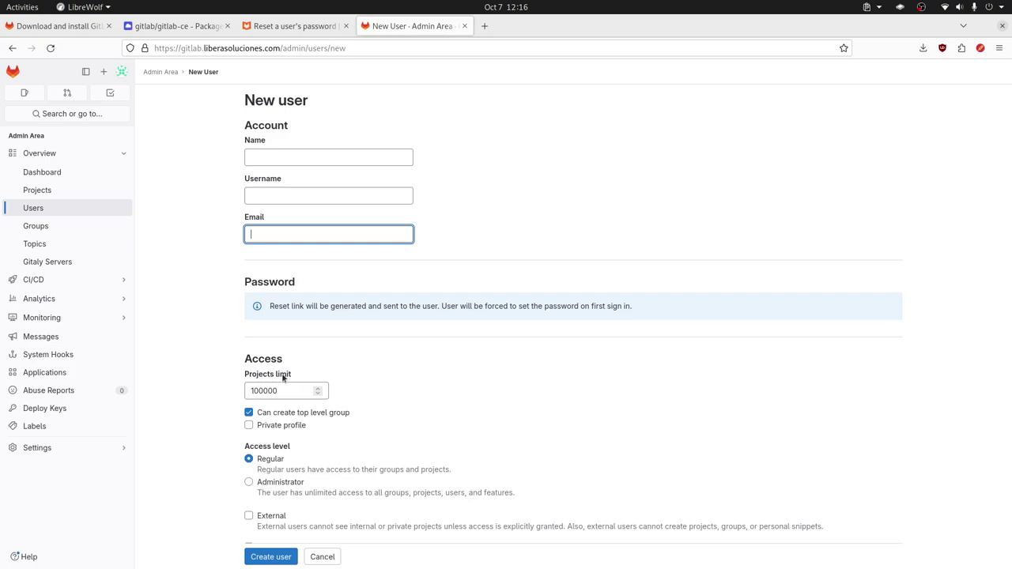
Step: Review the GitLab documentation's instructions for resetting a user's password through the UI
mouse_move(99, 450)
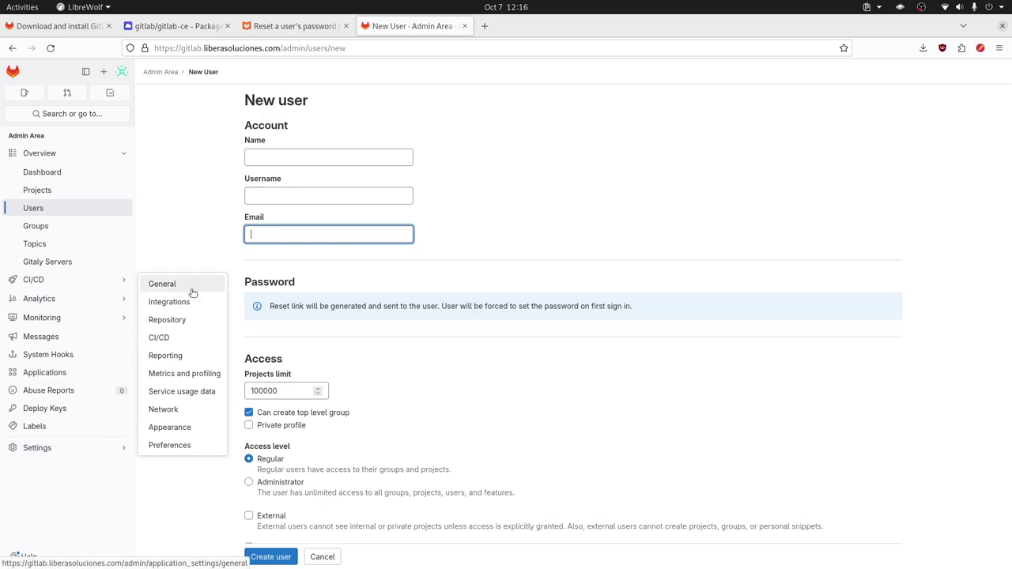
left_click(453, 366)
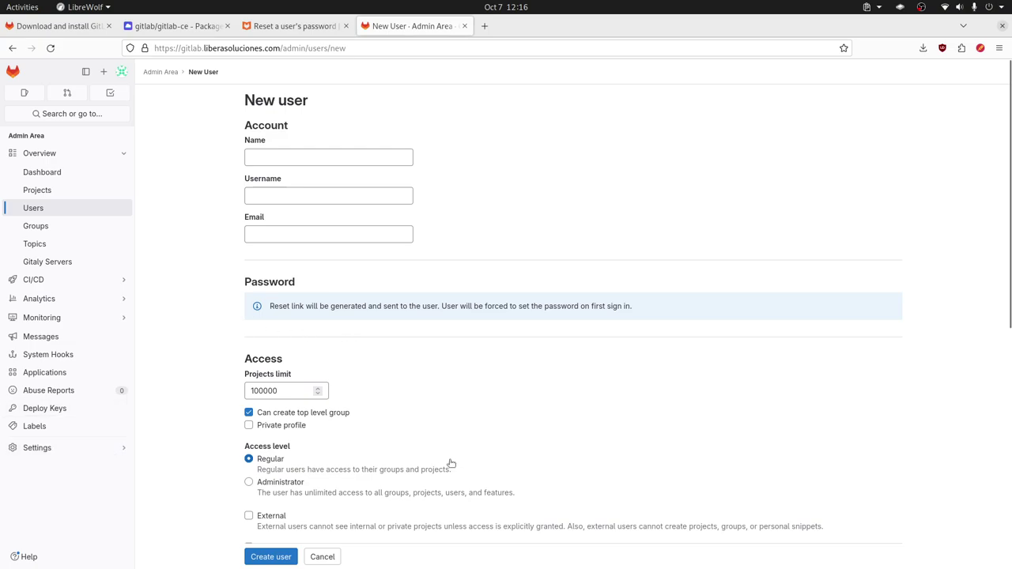
left_click(294, 29)
scroll(386, 330, "up", 3)
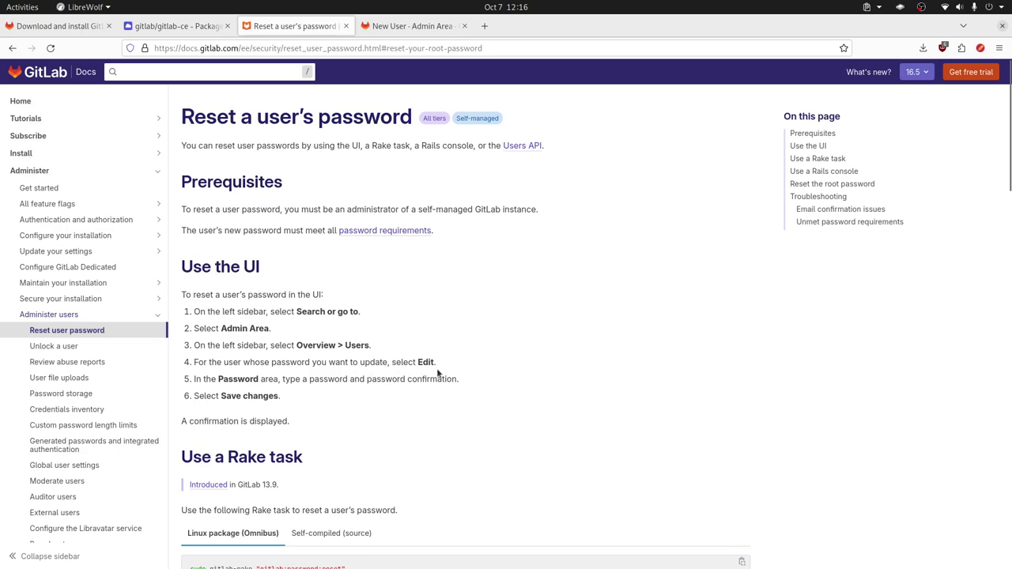
Step: Return to the GitLab Admin Area's user list and open the Administrator account for editing
left_click(427, 26)
left_click(79, 209)
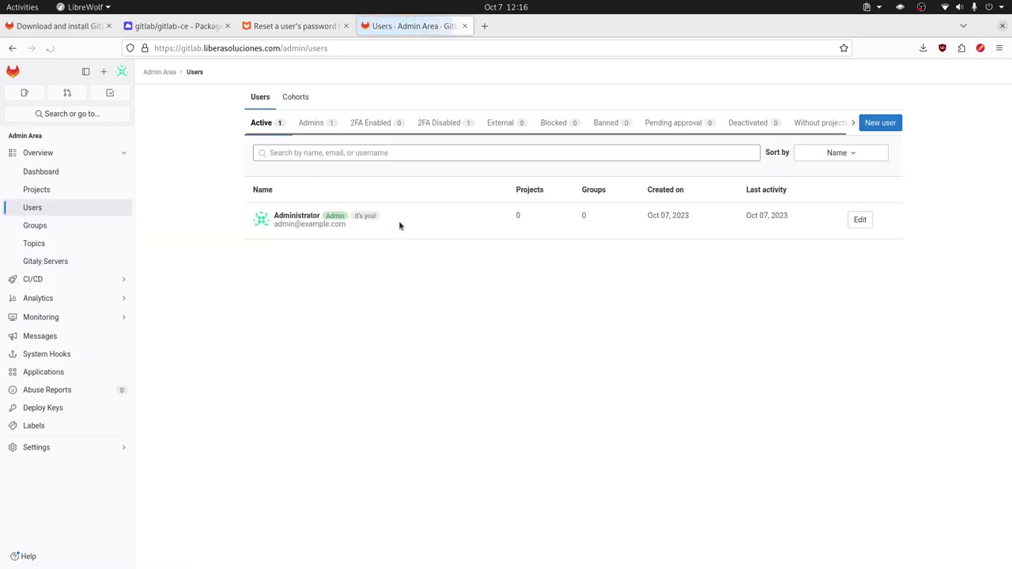
left_click(861, 220)
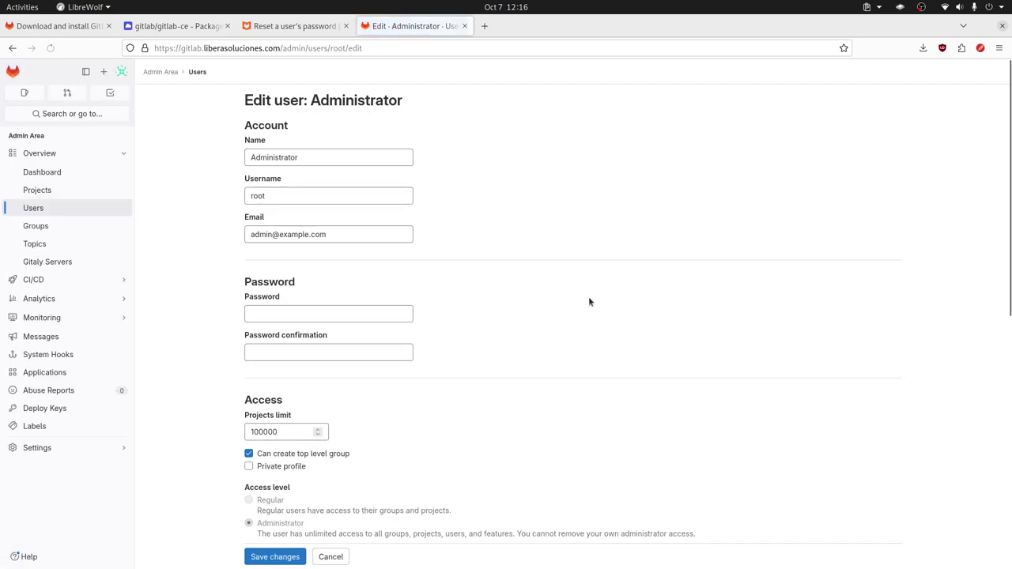
Step: Examine the Password and Password confirmation fields and the access and profile settings of the Administrator account
left_click(271, 314)
left_click(295, 351)
left_click(305, 319)
left_click(317, 353)
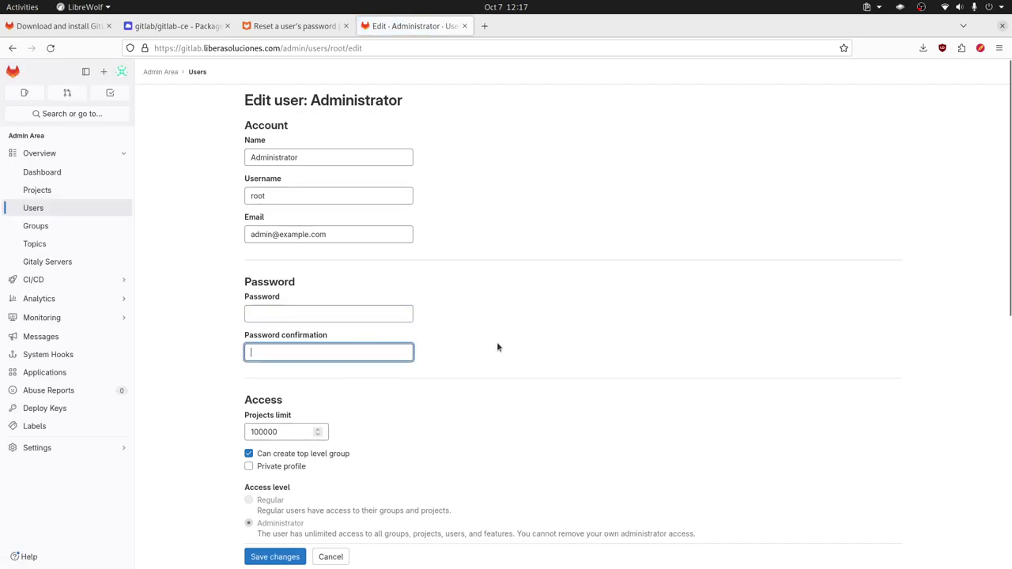
scroll(512, 351, "down", 1)
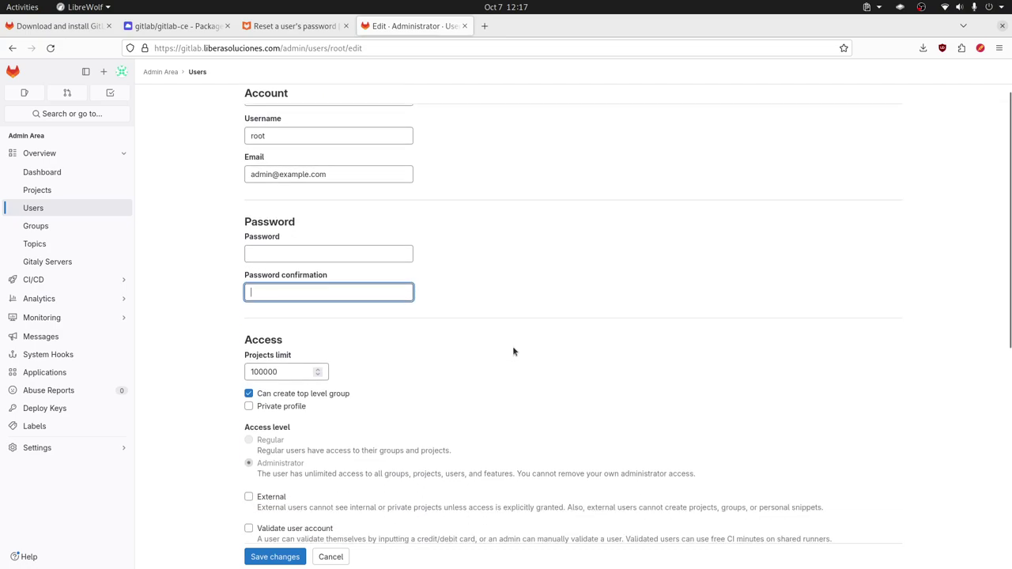
left_click(364, 254)
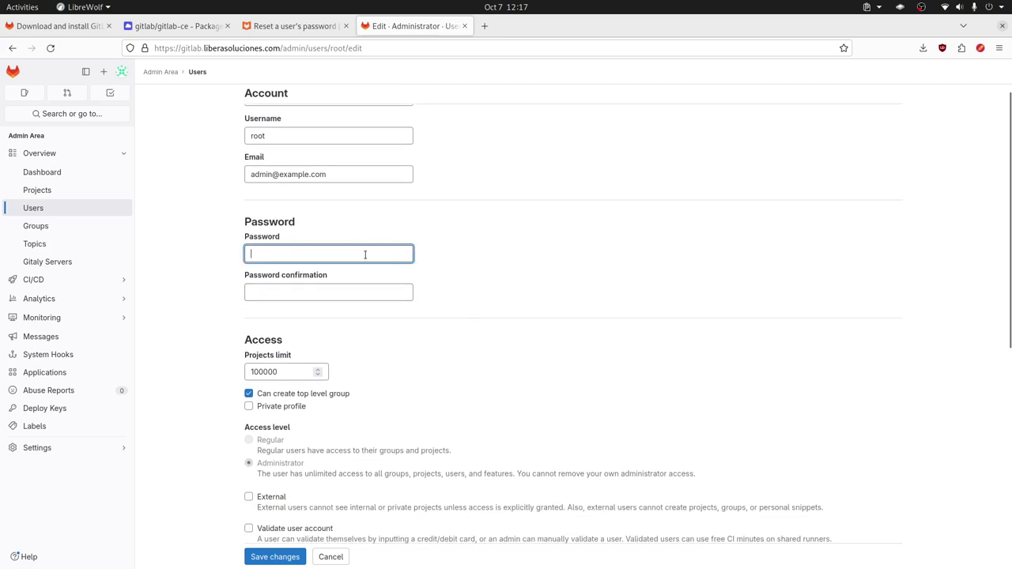
left_click(363, 291)
scroll(498, 335, "down", 4)
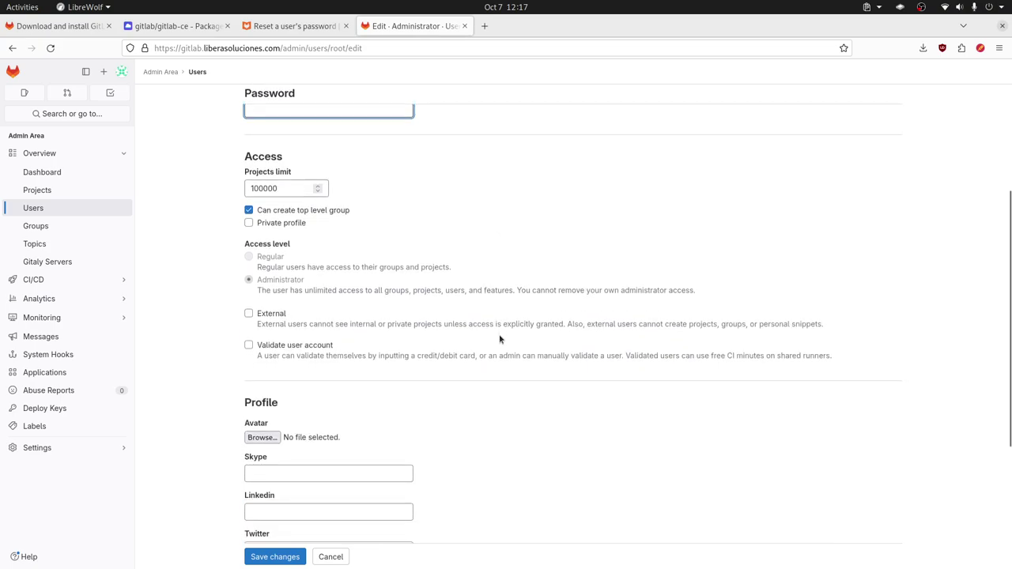
scroll(499, 333, "up", 8)
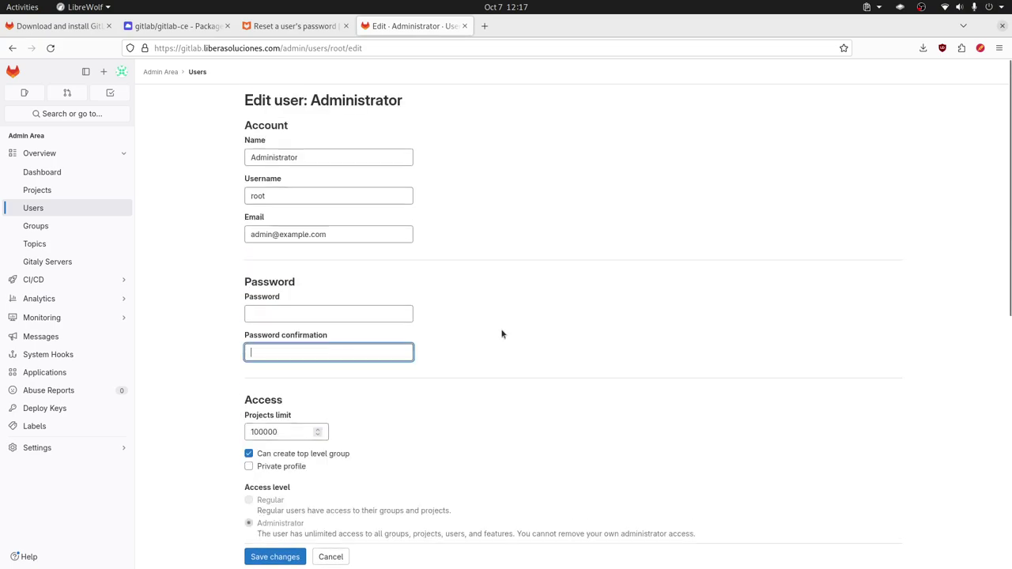